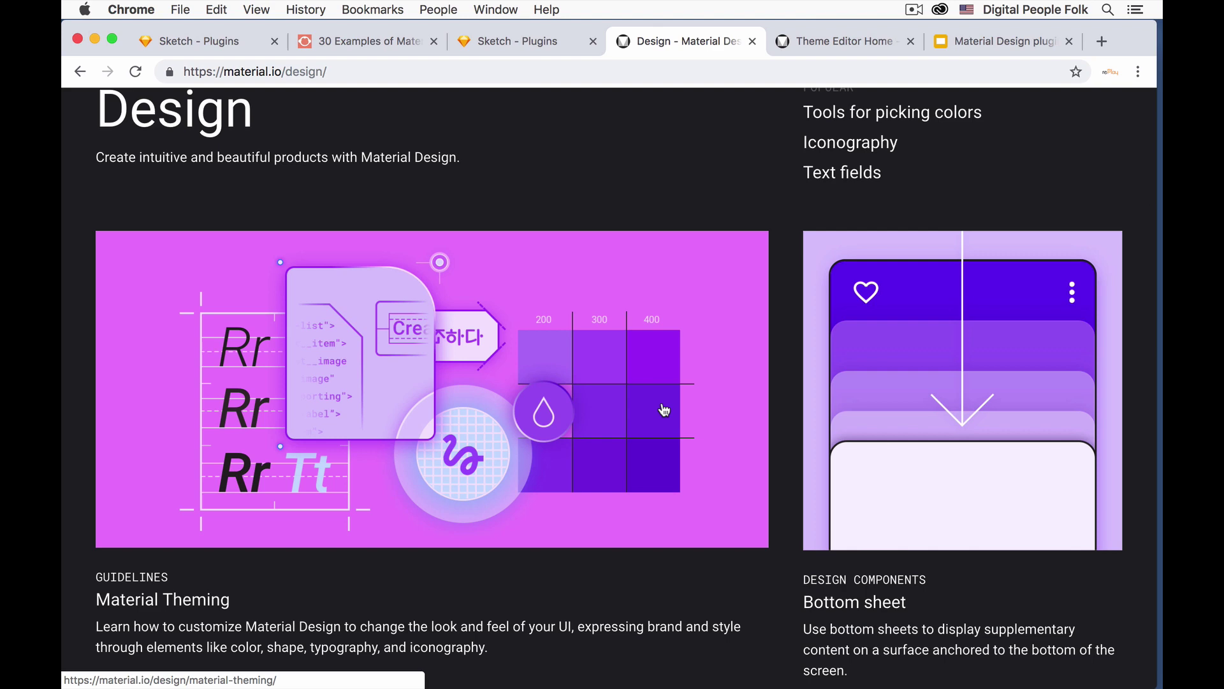
# Scroll the material.io Design page down to What's new: Text fields, Extended FAB, Layout: density.
pyautogui.scroll(-3, 618, 505)
pyautogui.scroll(1, 618, 505)
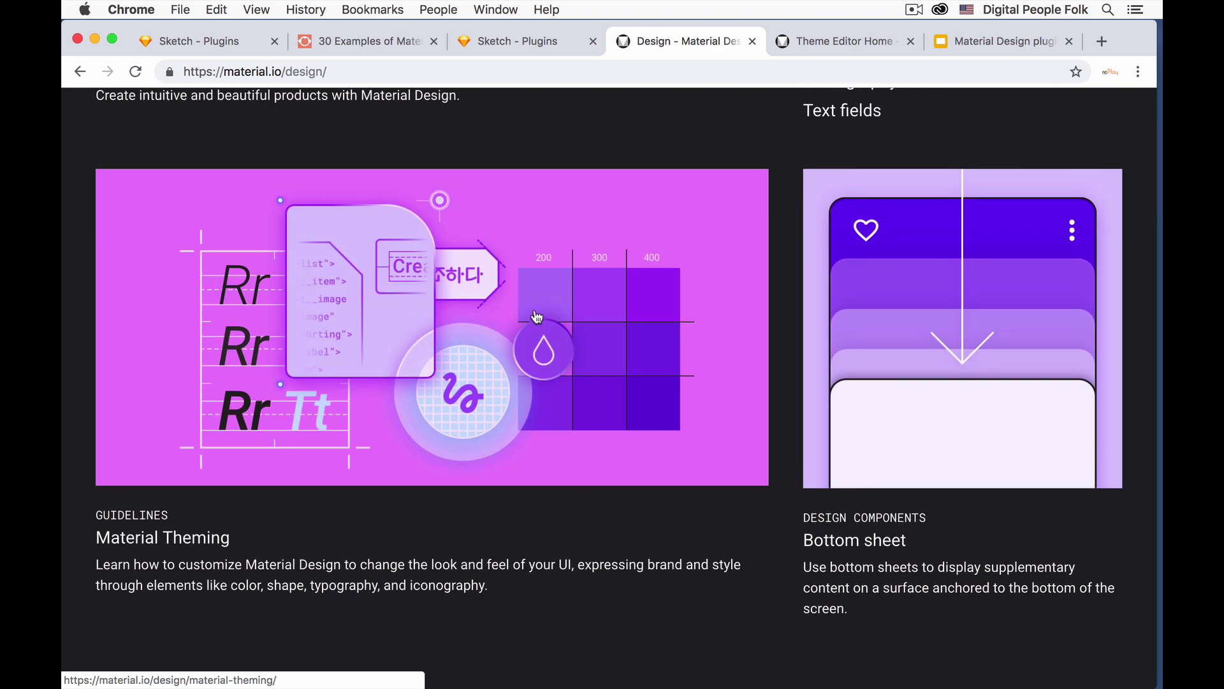
pyautogui.scroll(-2, 591, 363)
pyautogui.scroll(-10, 591, 363)
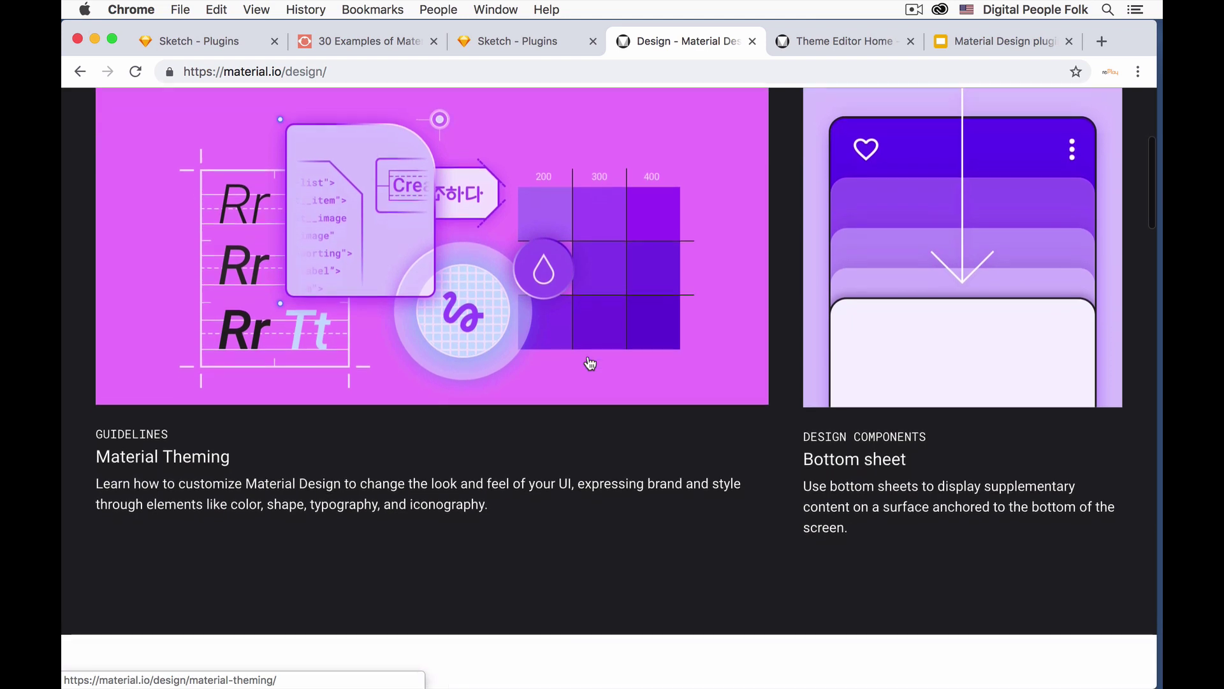
pyautogui.scroll(-2, 587, 362)
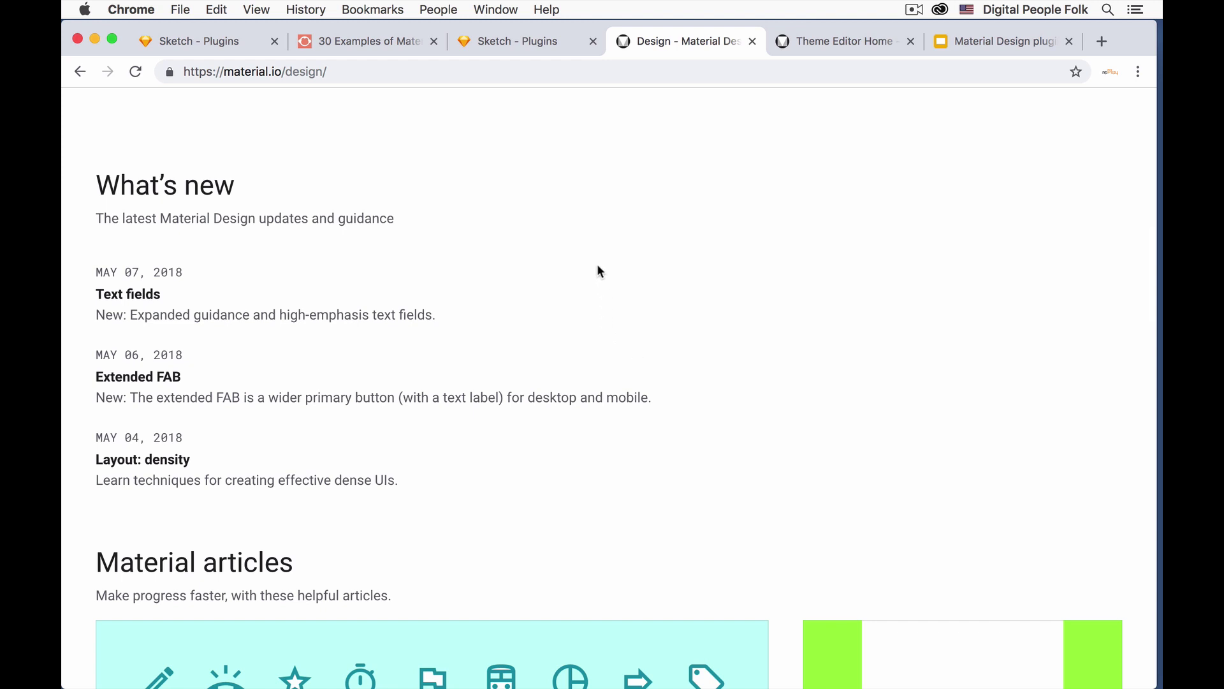
# Switch to the '30 Examples of Material…' page and scroll through its color palette bars.
pyautogui.click(353, 43)
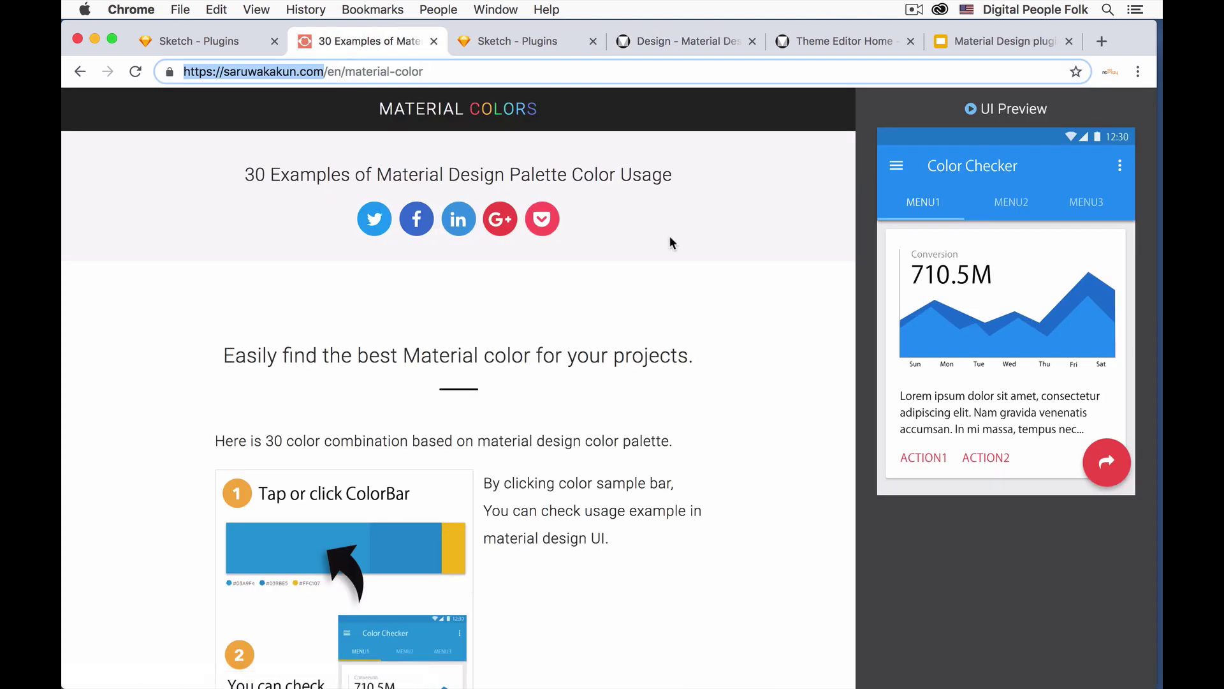
pyautogui.scroll(-5, 661, 262)
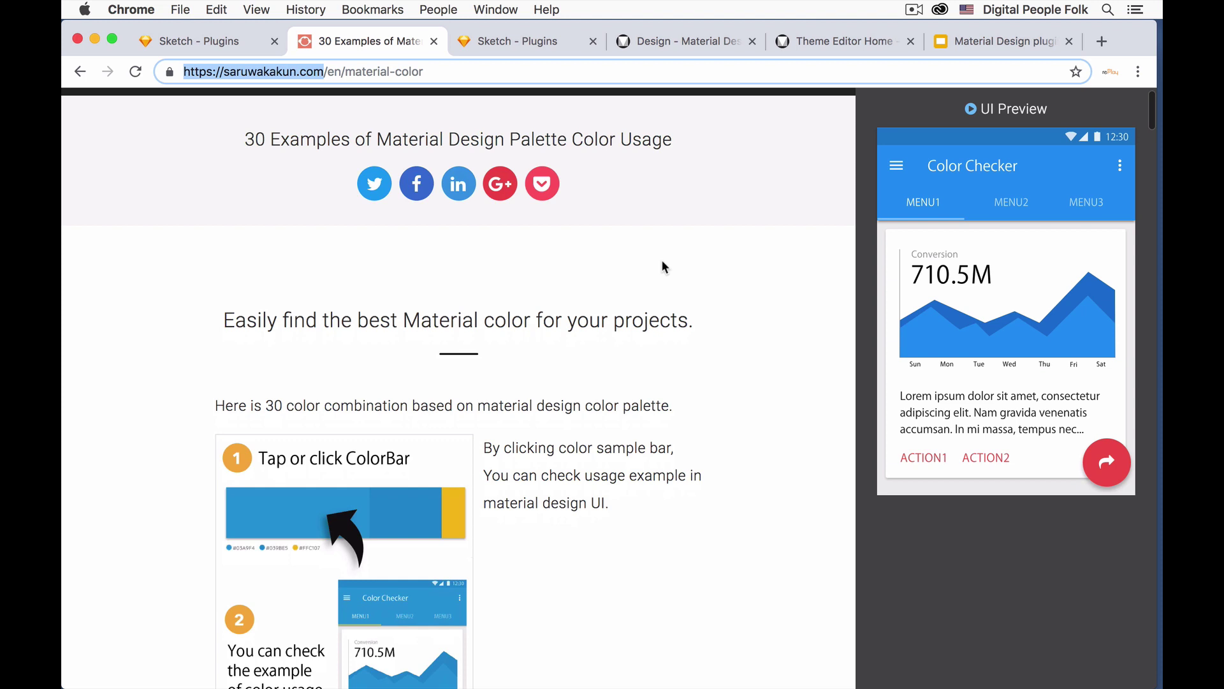
pyautogui.scroll(5, 662, 262)
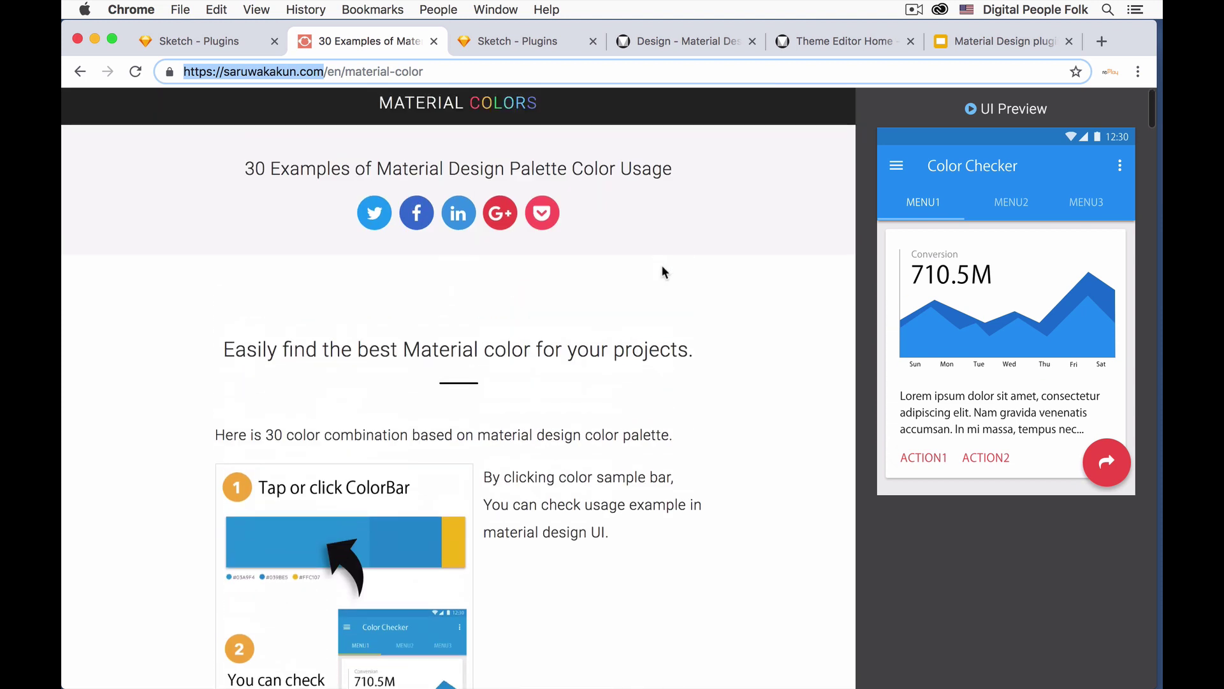
pyautogui.click(548, 71)
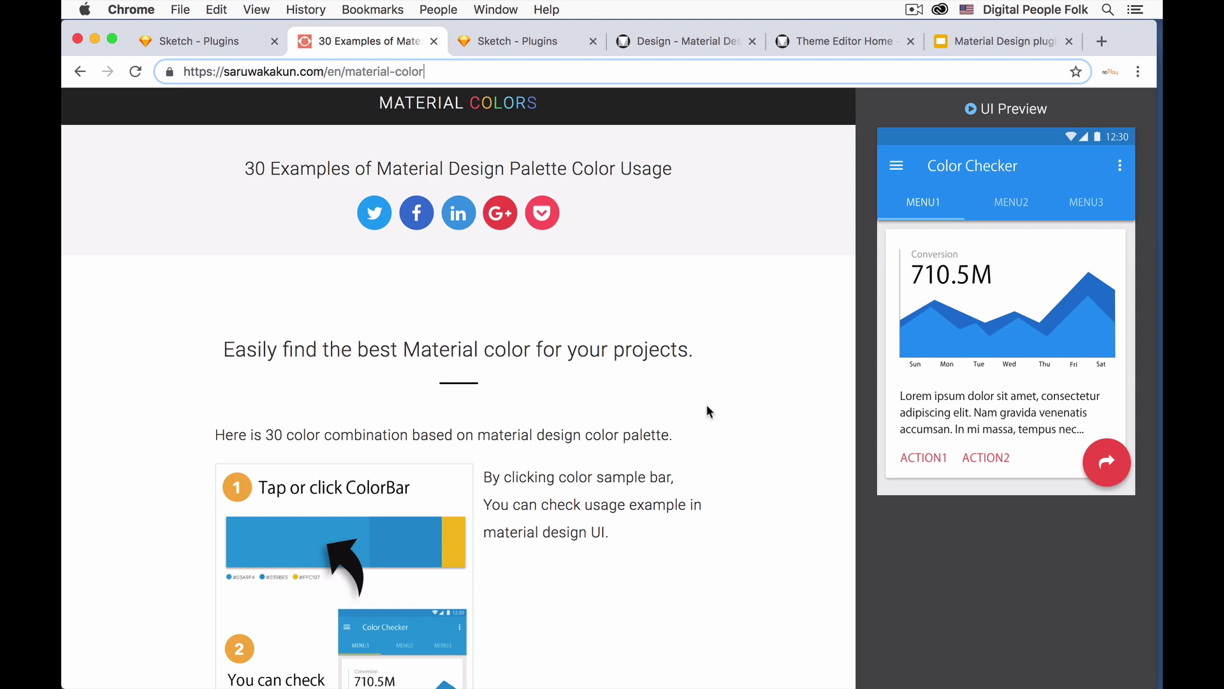
pyautogui.scroll(-1, 707, 407)
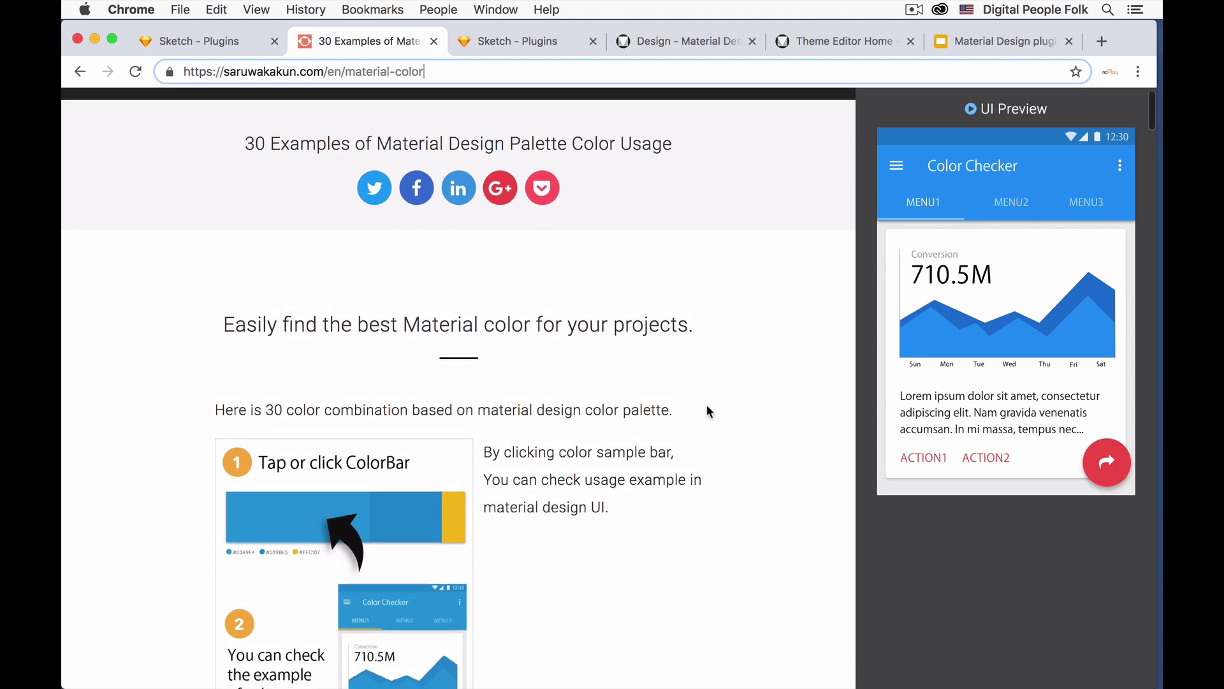
pyautogui.scroll(-5, 707, 408)
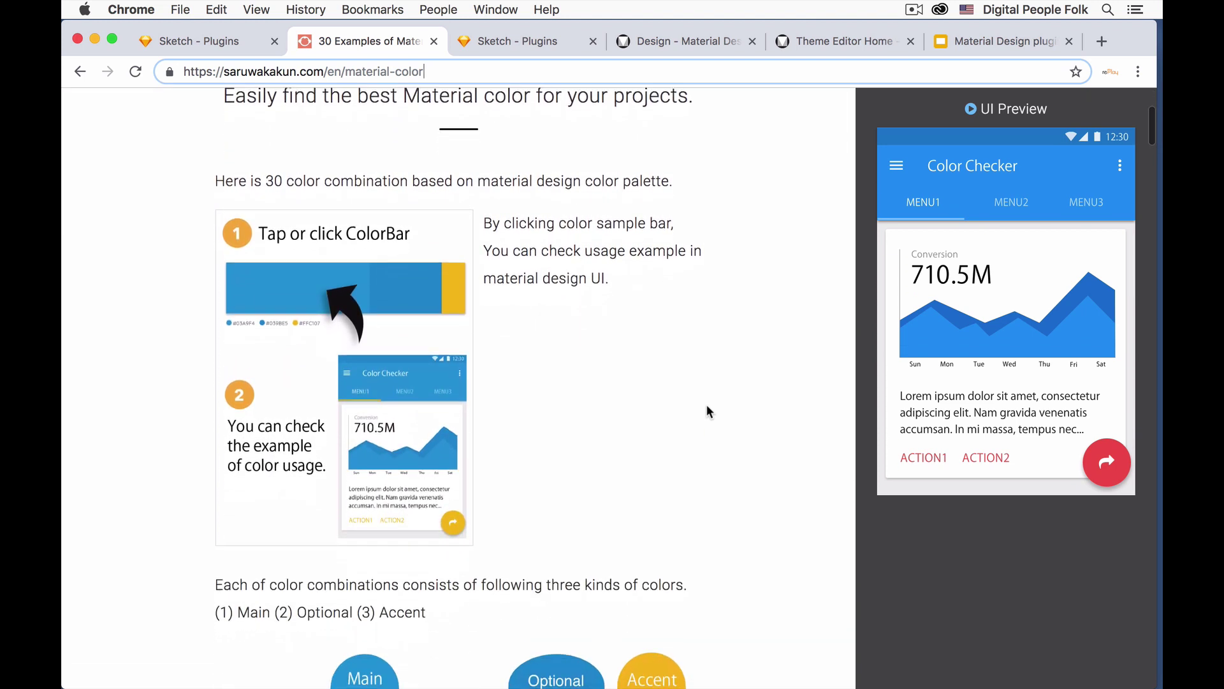
pyautogui.scroll(-13, 707, 406)
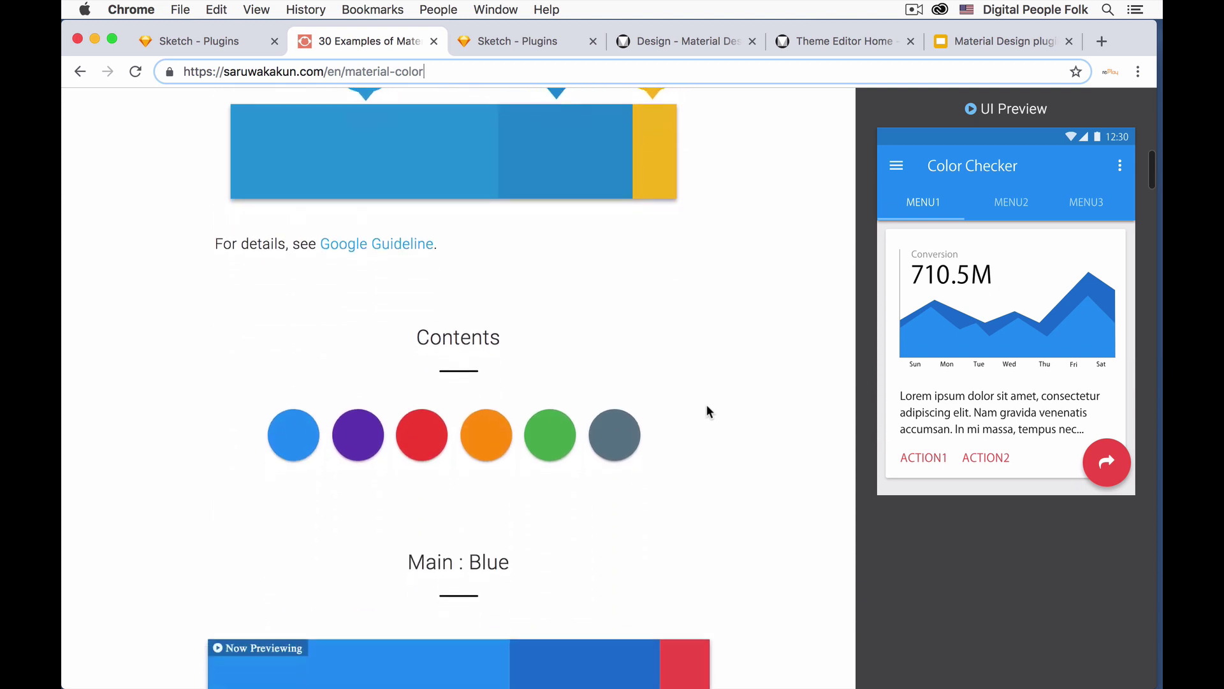
pyautogui.scroll(-15, 707, 412)
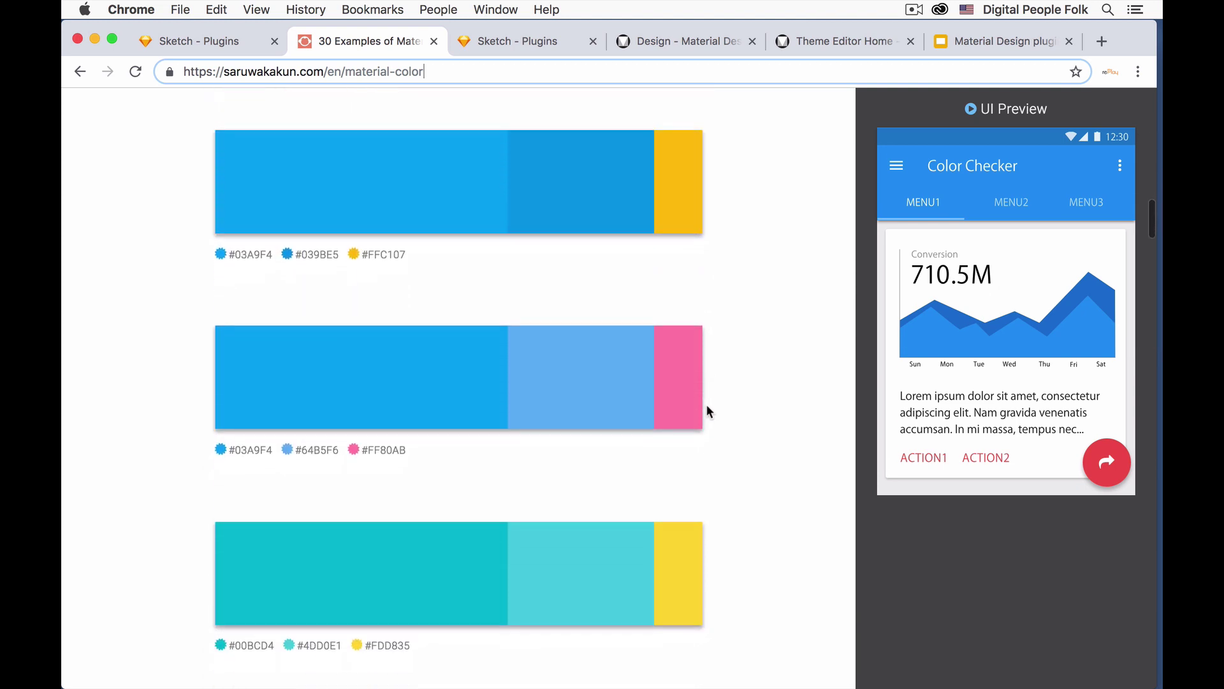
pyautogui.scroll(-8, 706, 408)
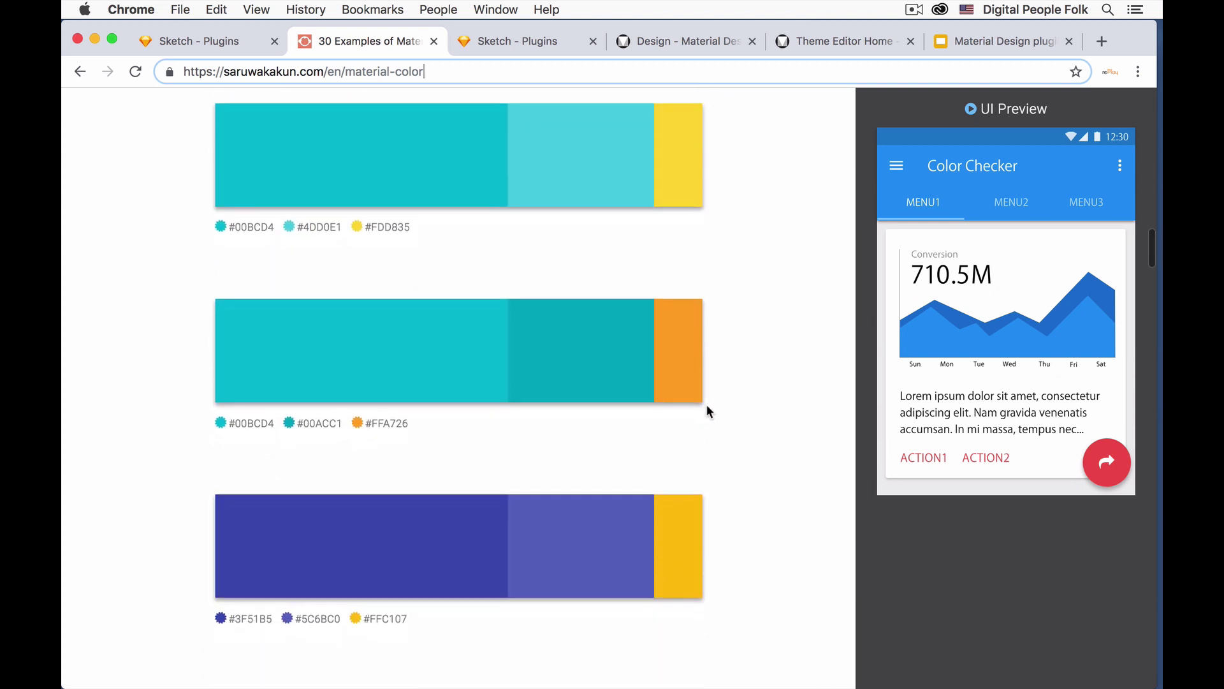
pyautogui.scroll(-20, 707, 410)
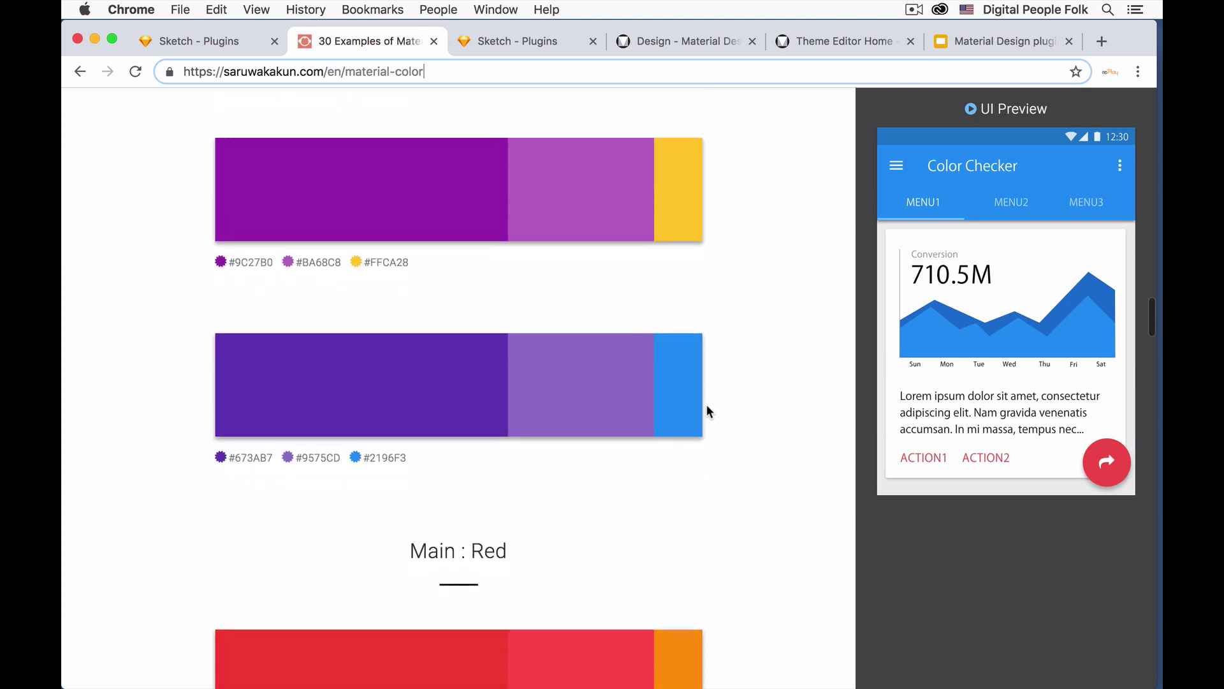
pyautogui.scroll(-8, 707, 409)
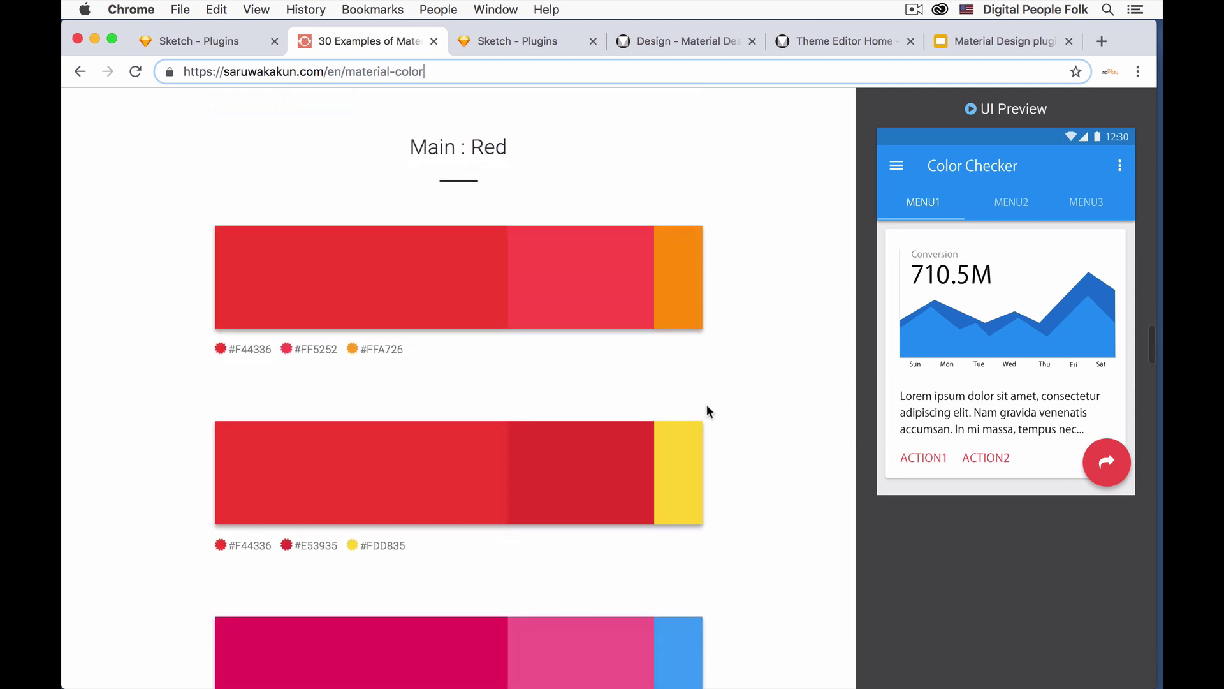
# Preview red, pink #E91E63 and orange palettes, ending on #FF9800/#FB8C00 with #F44336 accent.
pyautogui.click(449, 472)
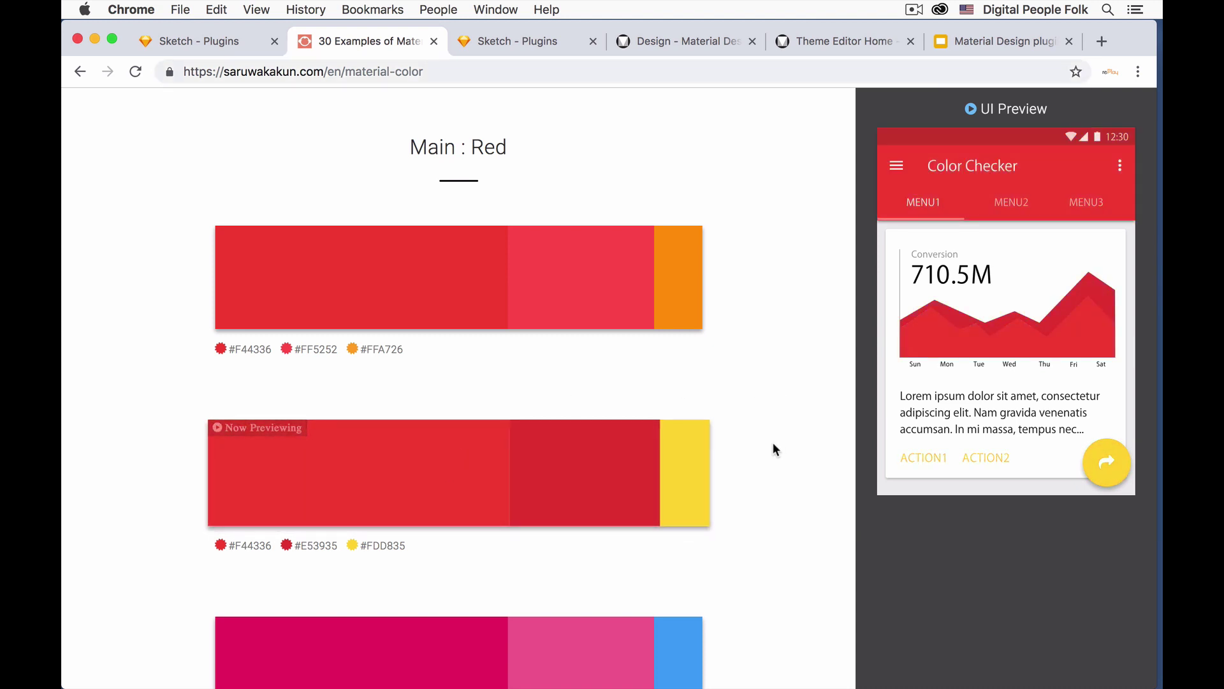
pyautogui.scroll(-4, 772, 448)
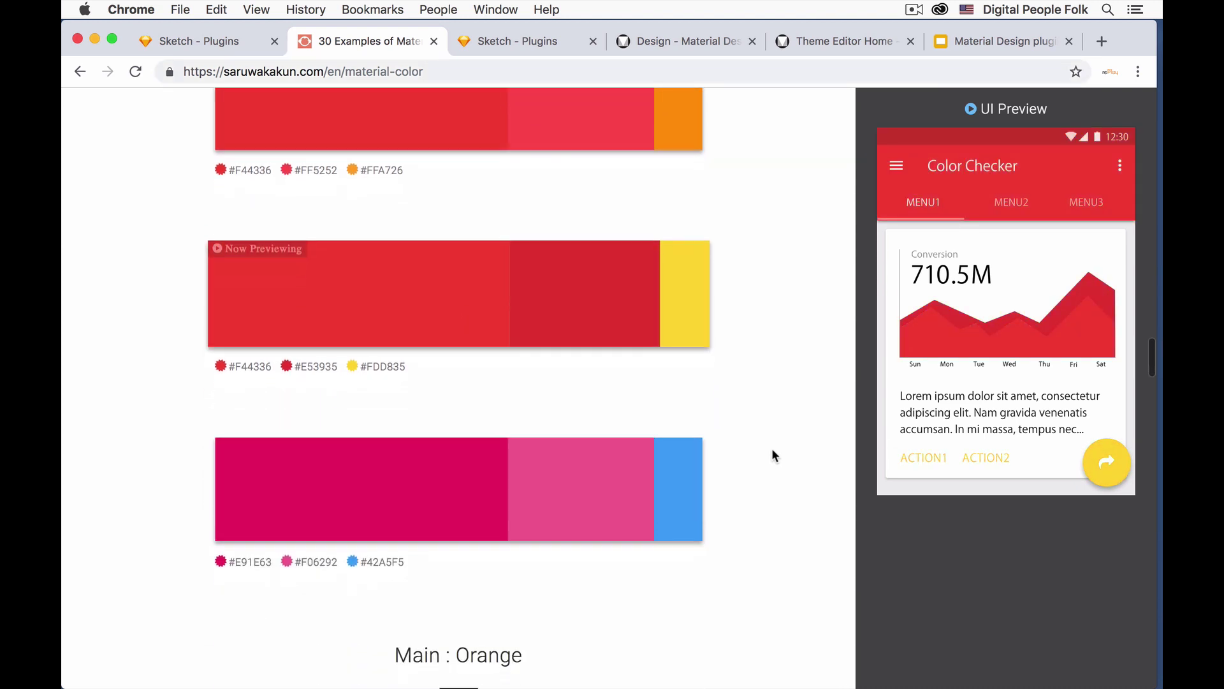
pyautogui.click(527, 476)
pyautogui.scroll(-4, 527, 476)
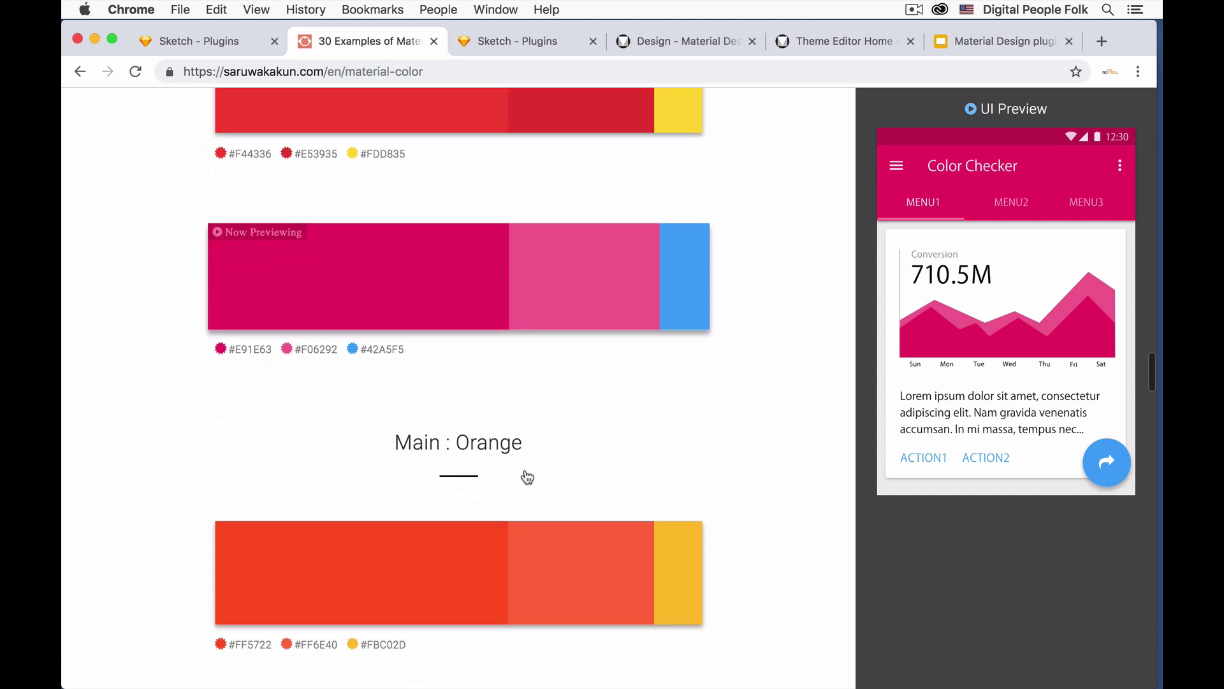
pyautogui.click(520, 552)
pyautogui.scroll(-5, 694, 491)
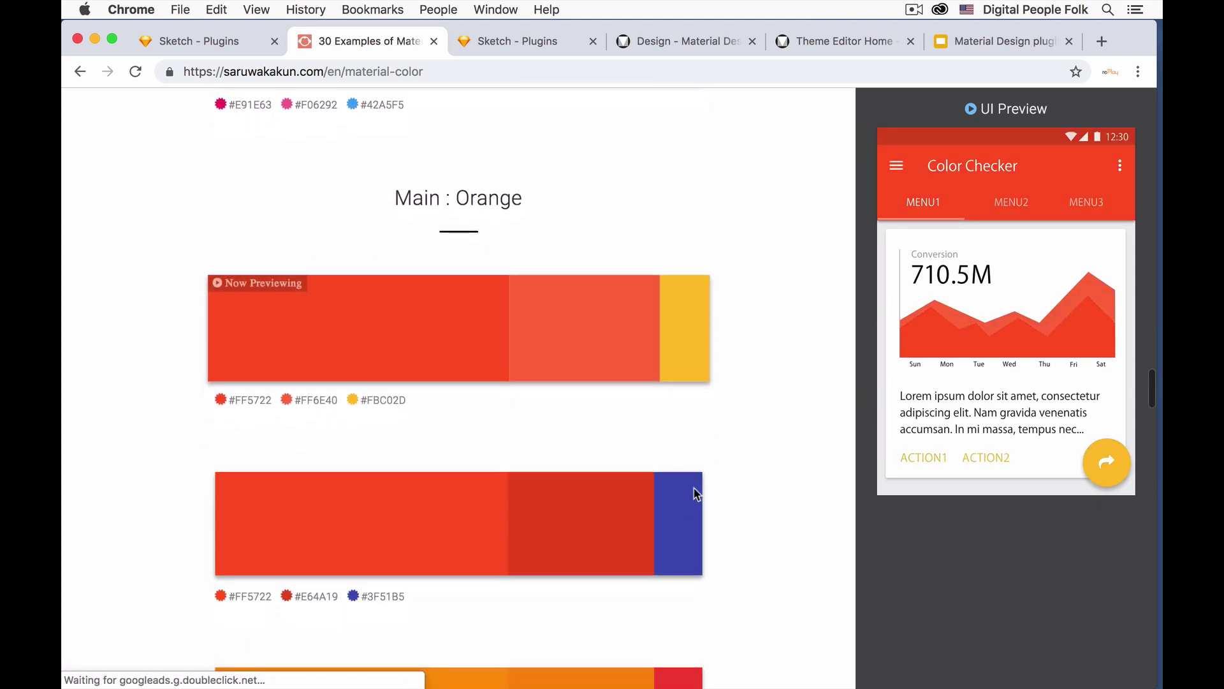
pyautogui.click(550, 498)
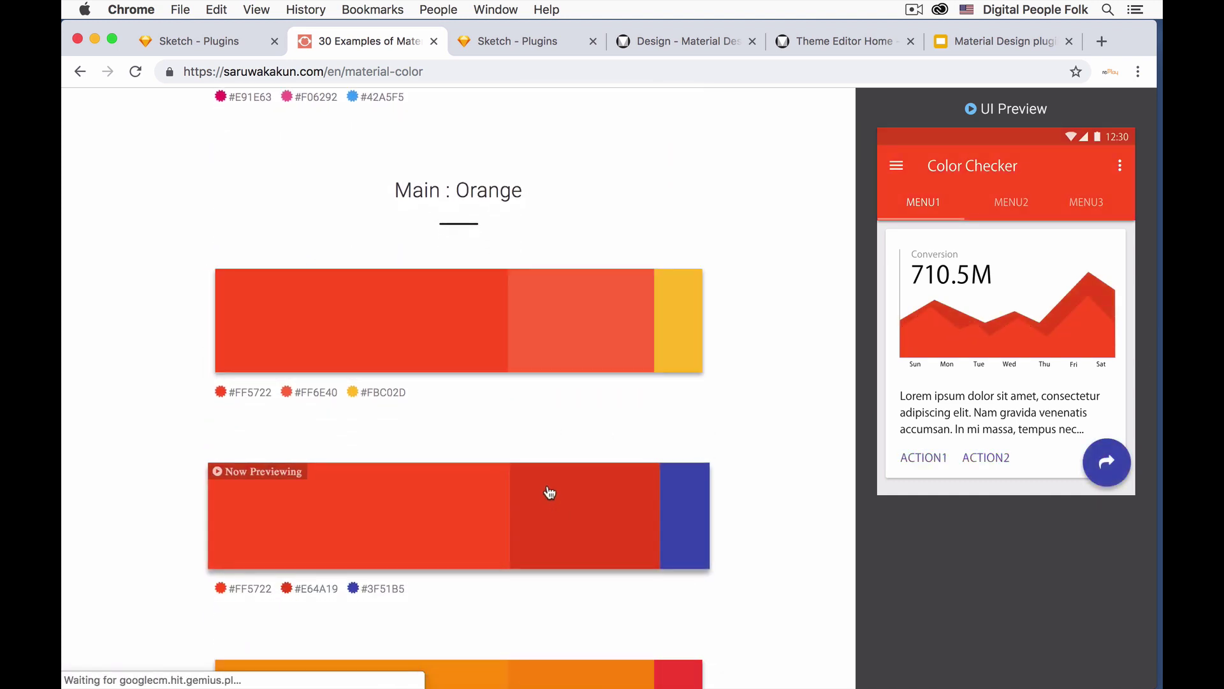
pyautogui.scroll(-5, 549, 494)
pyautogui.click(543, 479)
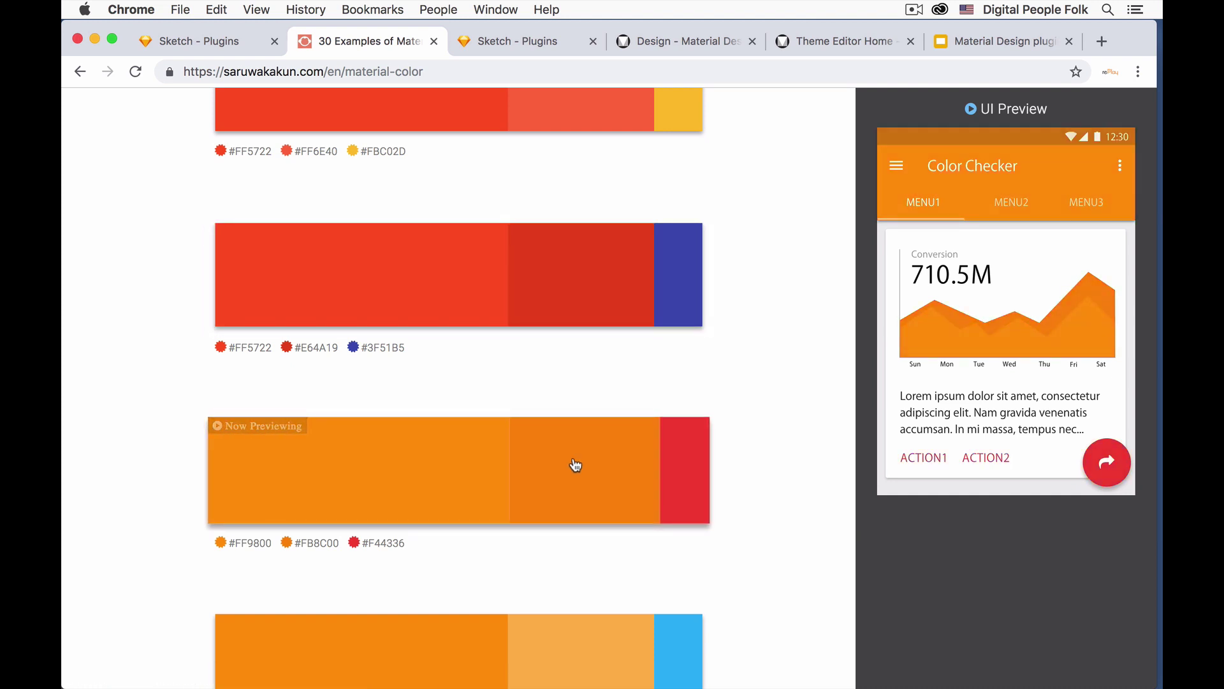
pyautogui.scroll(-1, 590, 447)
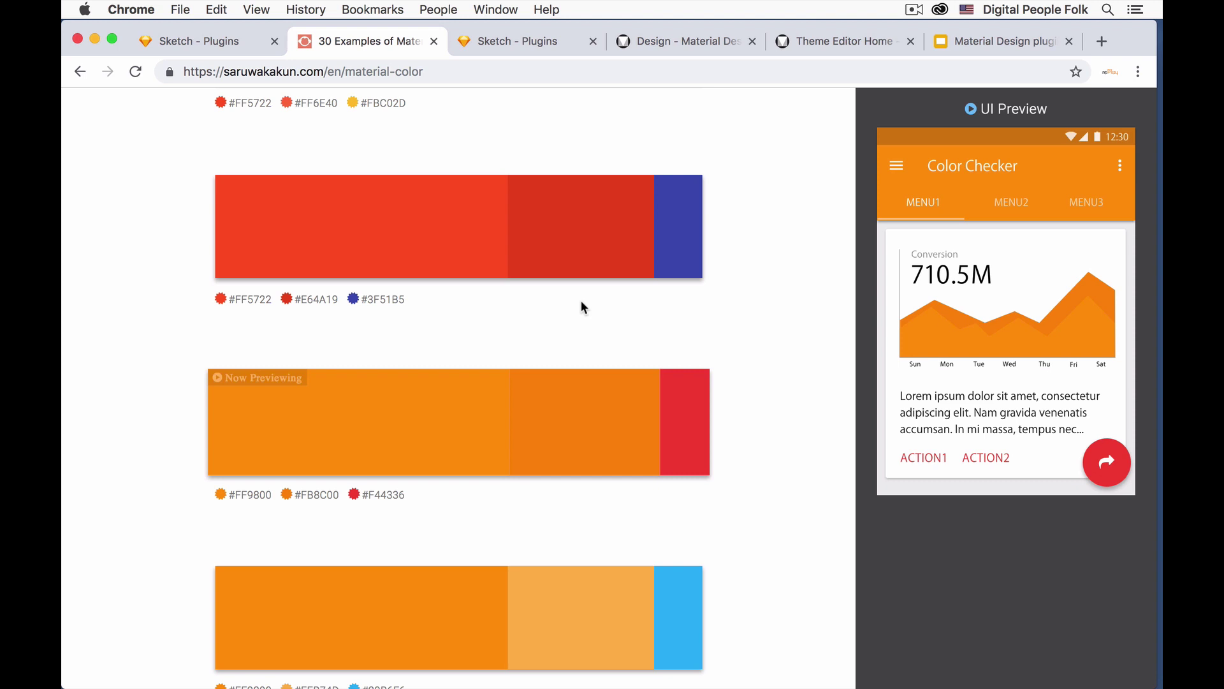
# Browse the Sketch plugin results for 'material': Material Plugin, Sketch Material, Sketch Swatches.
pyautogui.click(210, 42)
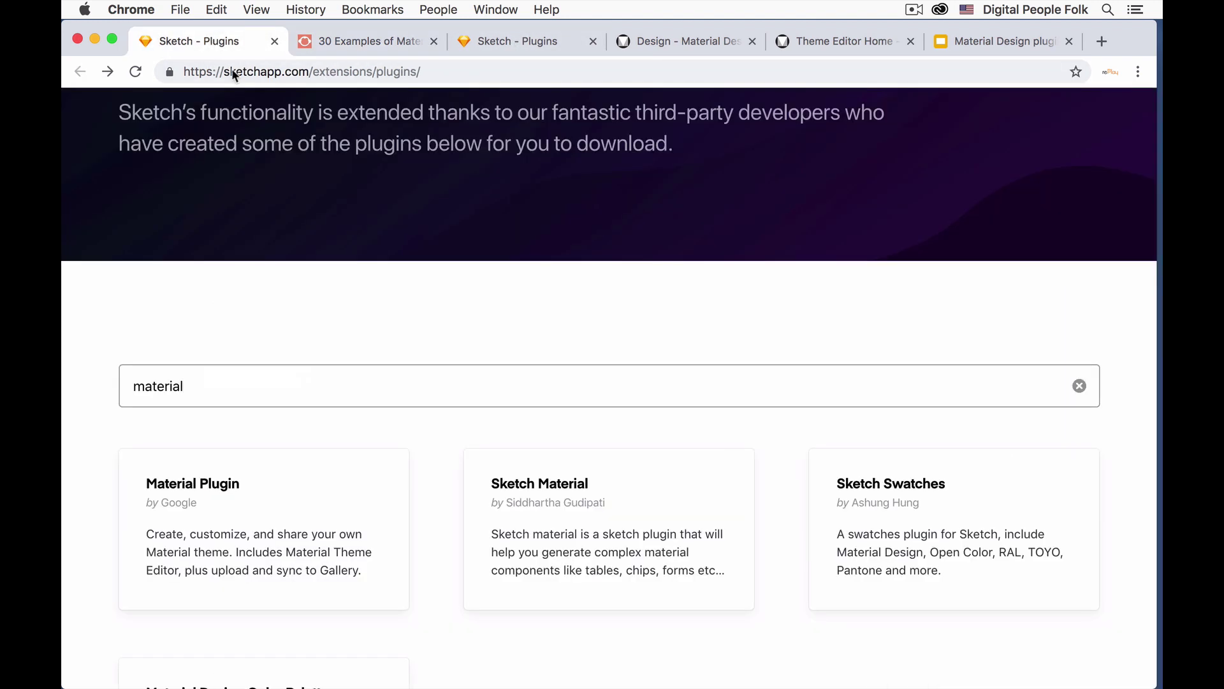
pyautogui.scroll(5, 287, 274)
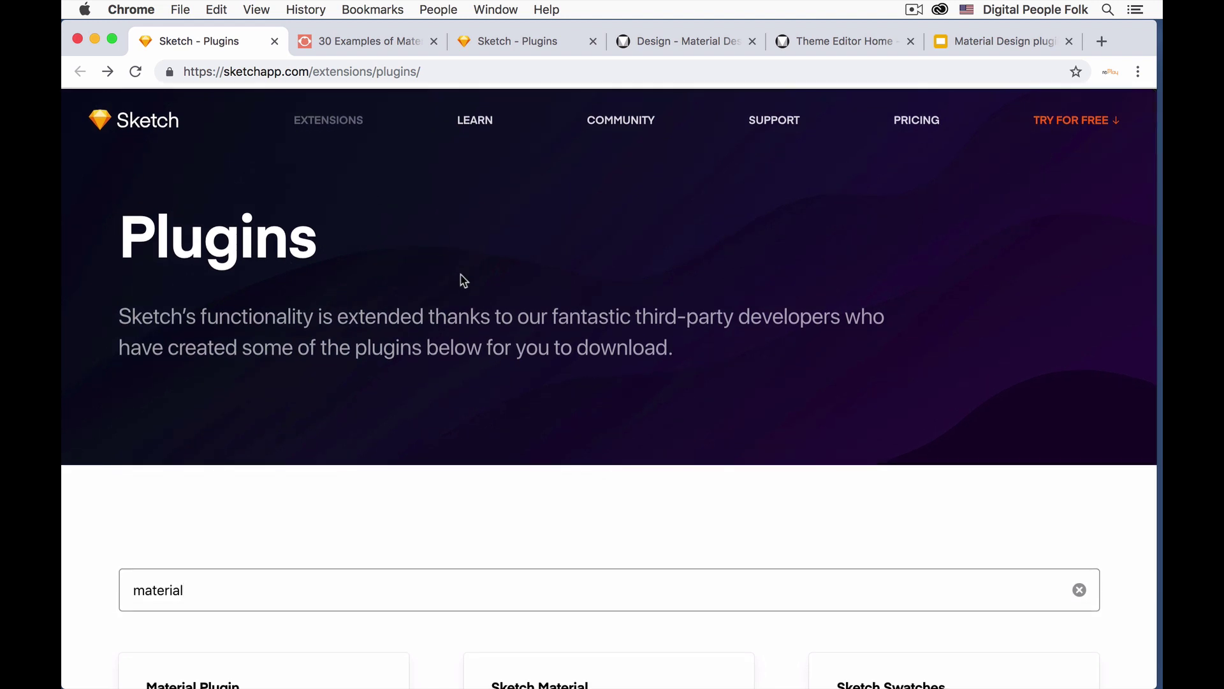
pyautogui.scroll(-1, 463, 281)
pyautogui.scroll(-1, 463, 281)
pyautogui.scroll(2, 459, 279)
pyautogui.scroll(-6, 485, 324)
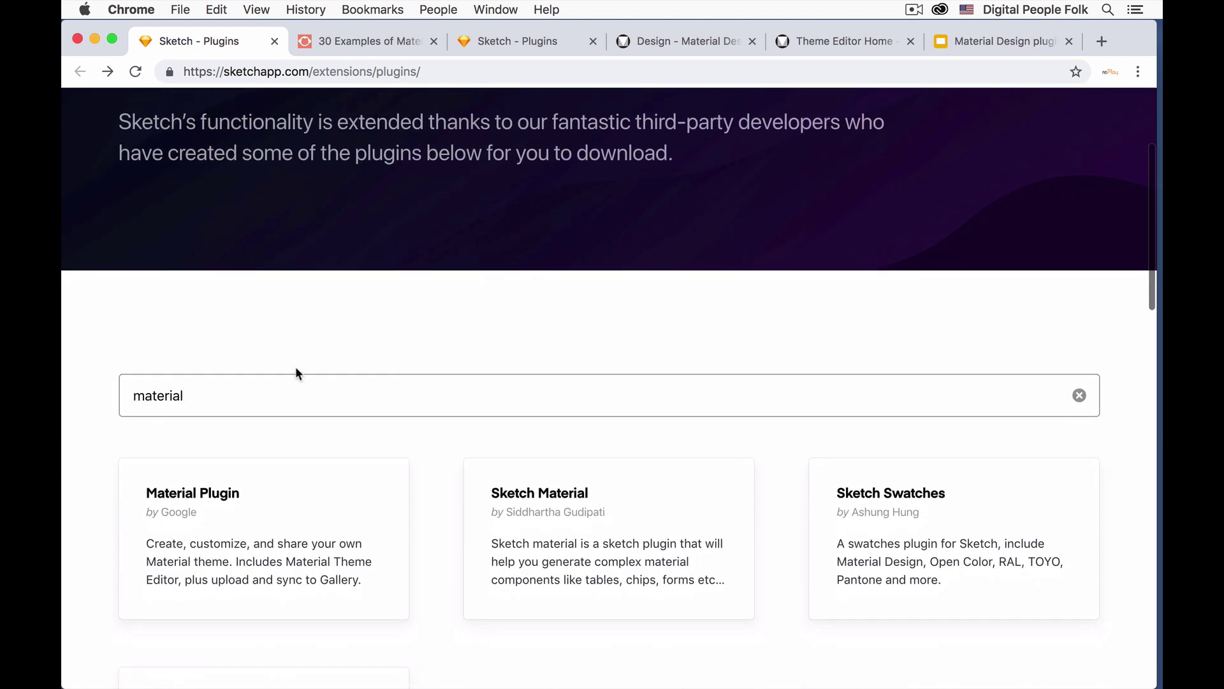
pyautogui.scroll(-3, 247, 377)
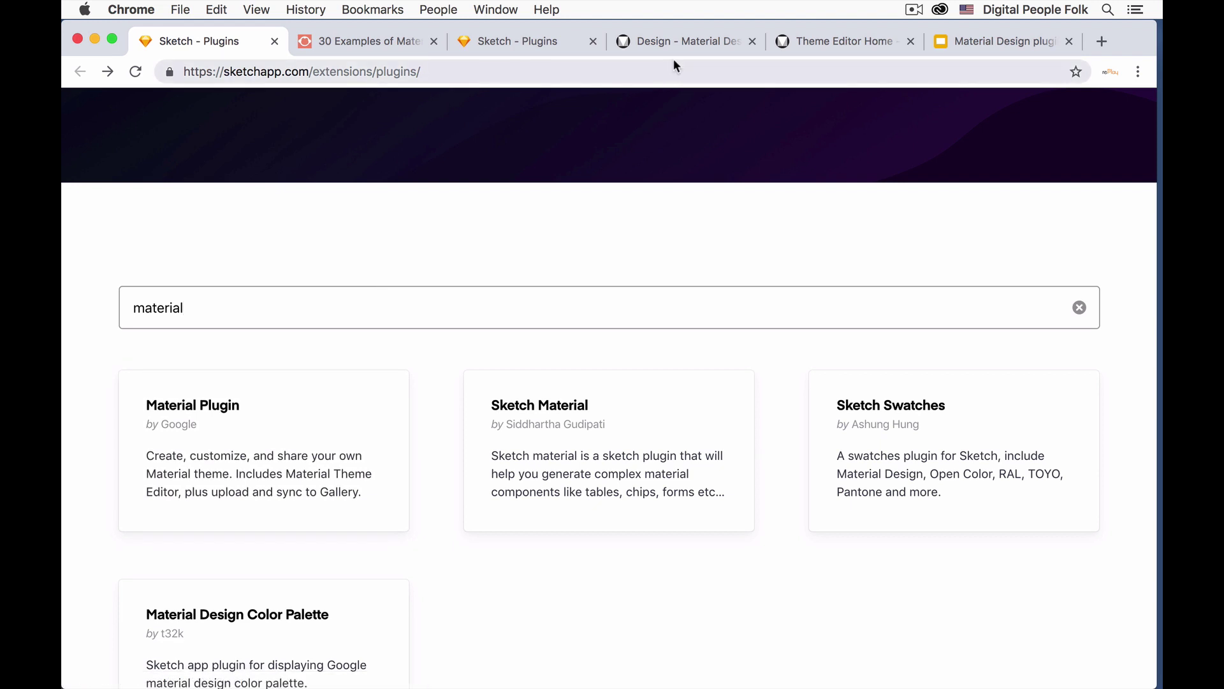
# On the Material Theme Editor page, download material.sketchplugin.zip via DOWNLOAD MATERIAL PLUGIN.
pyautogui.click(842, 38)
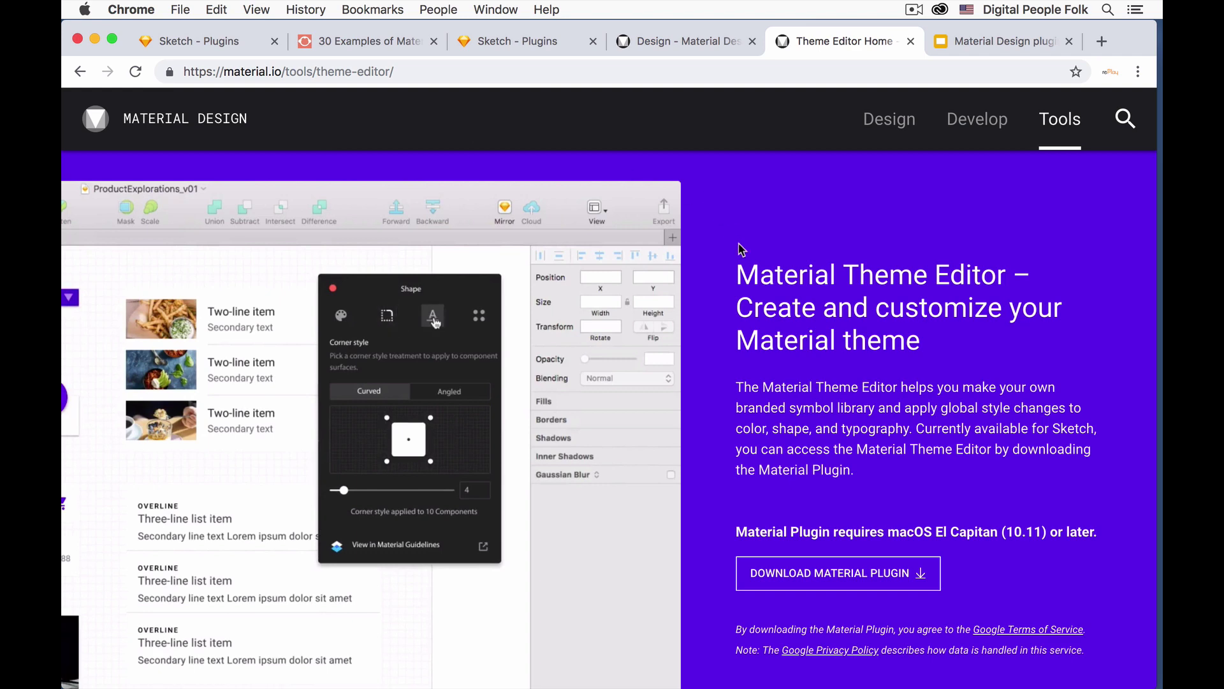
pyautogui.scroll(-1, 740, 249)
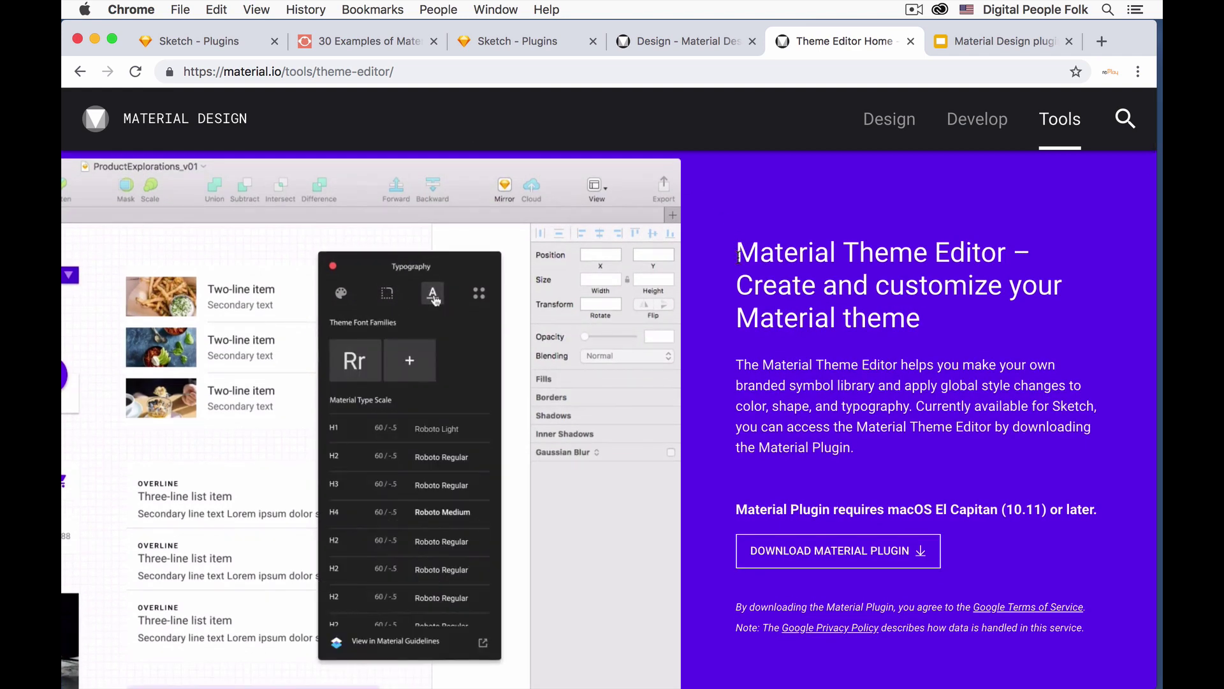
pyautogui.scroll(-2, 776, 401)
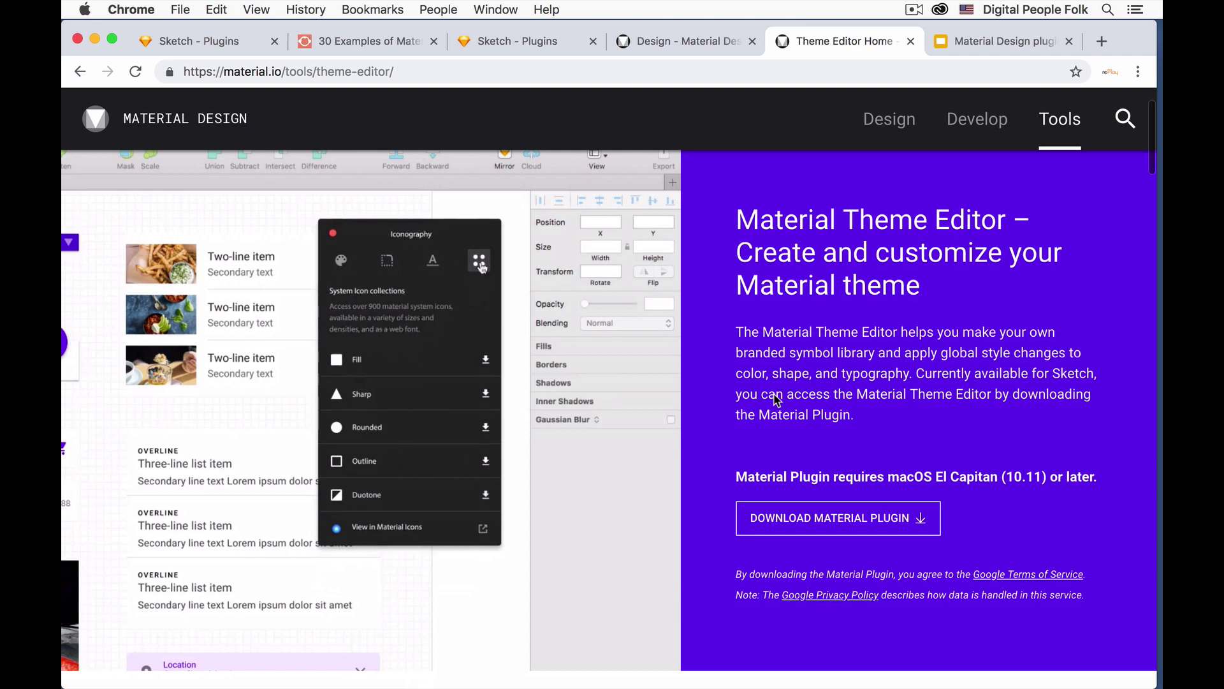
pyautogui.scroll(-3, 777, 401)
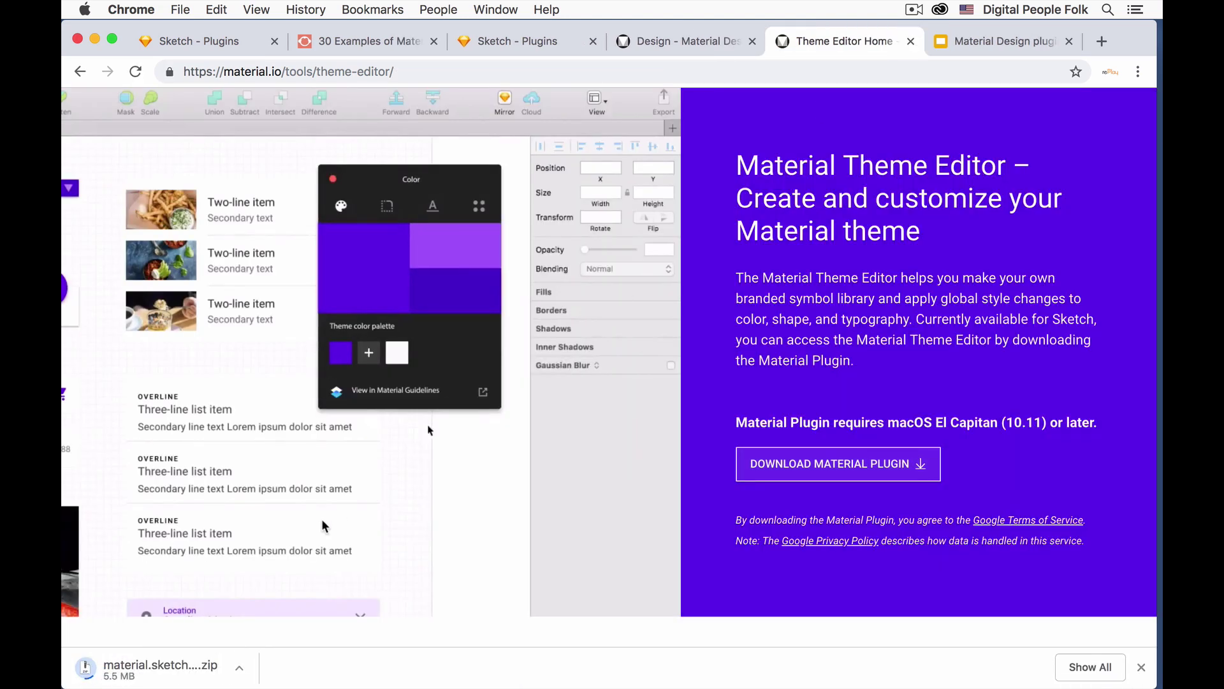
# Unzip the downloaded Material Plugin archive and launch Sketch 52.2 from the Dock.
pyautogui.click(230, 671)
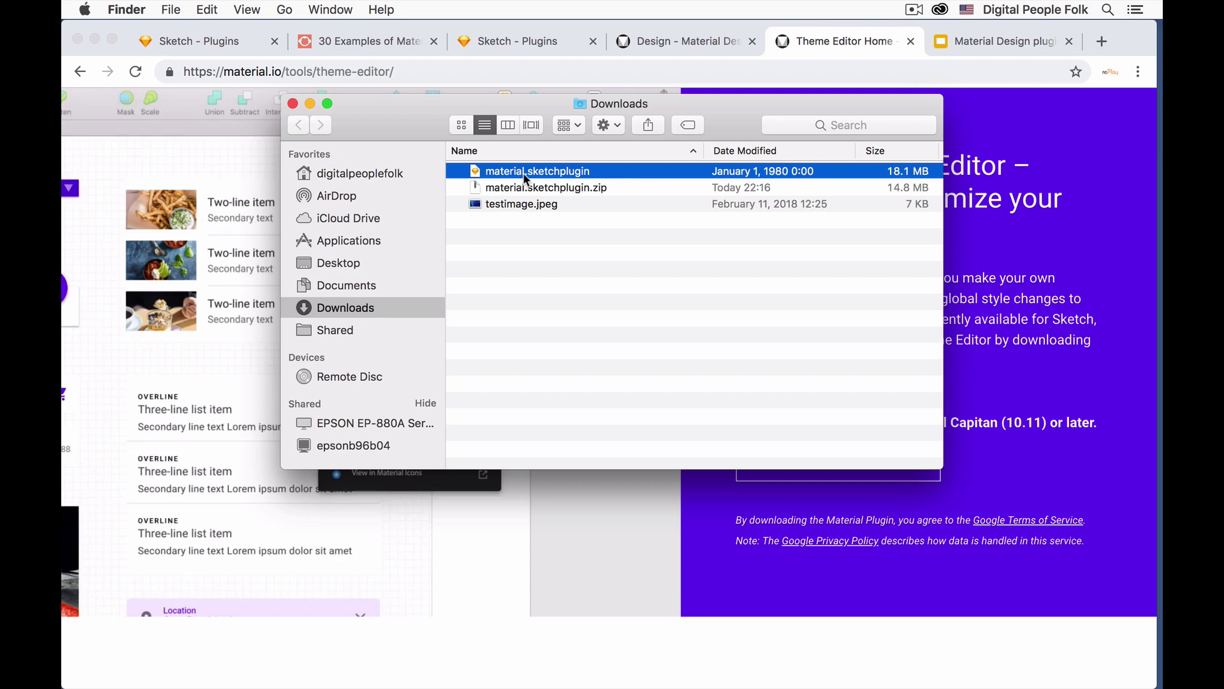
pyautogui.moveTo(570, 685)
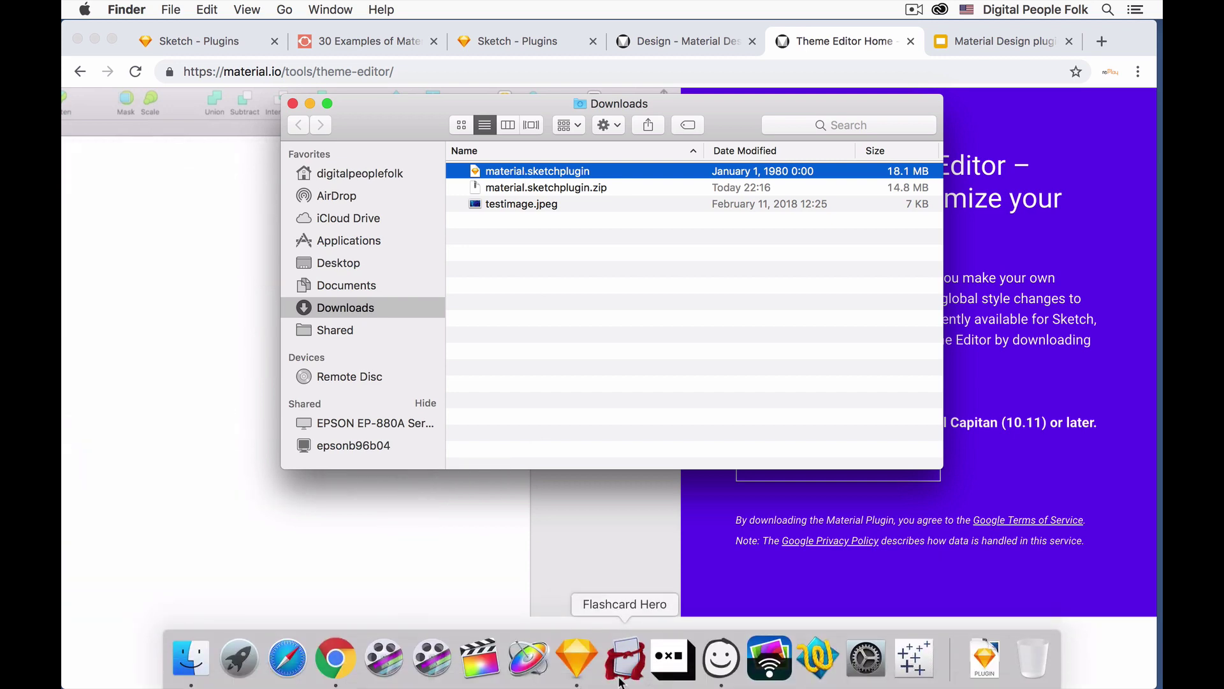
pyautogui.click(577, 660)
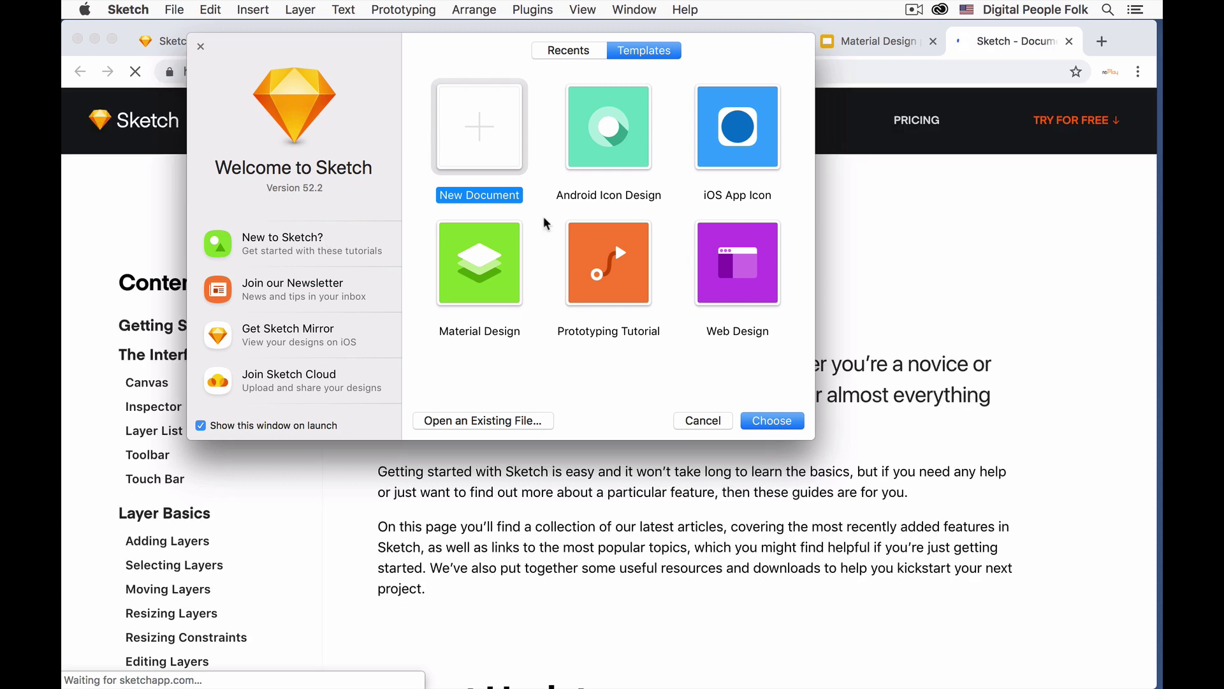
# Create a new blank Untitled document from the Welcome window and reposition its window.
pyautogui.press('Return')
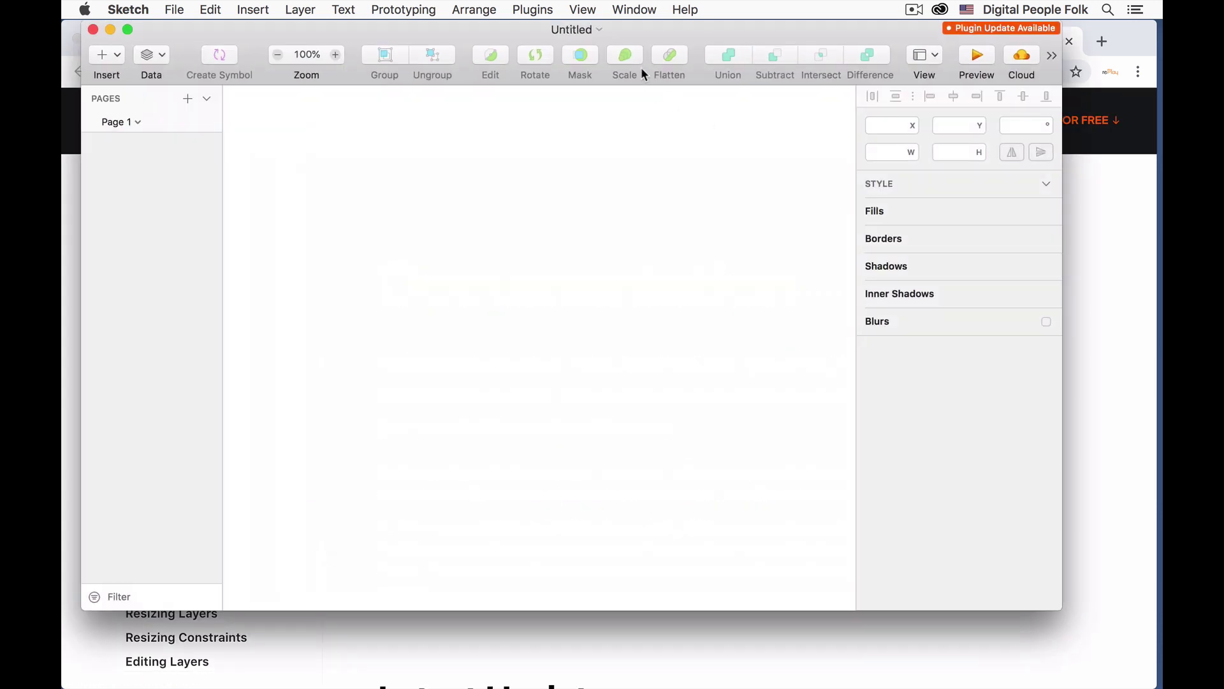
pyautogui.moveTo(682, 28)
pyautogui.mouseDown()
pyautogui.moveTo(680, 48)
pyautogui.moveTo(714, 41)
pyautogui.mouseUp()
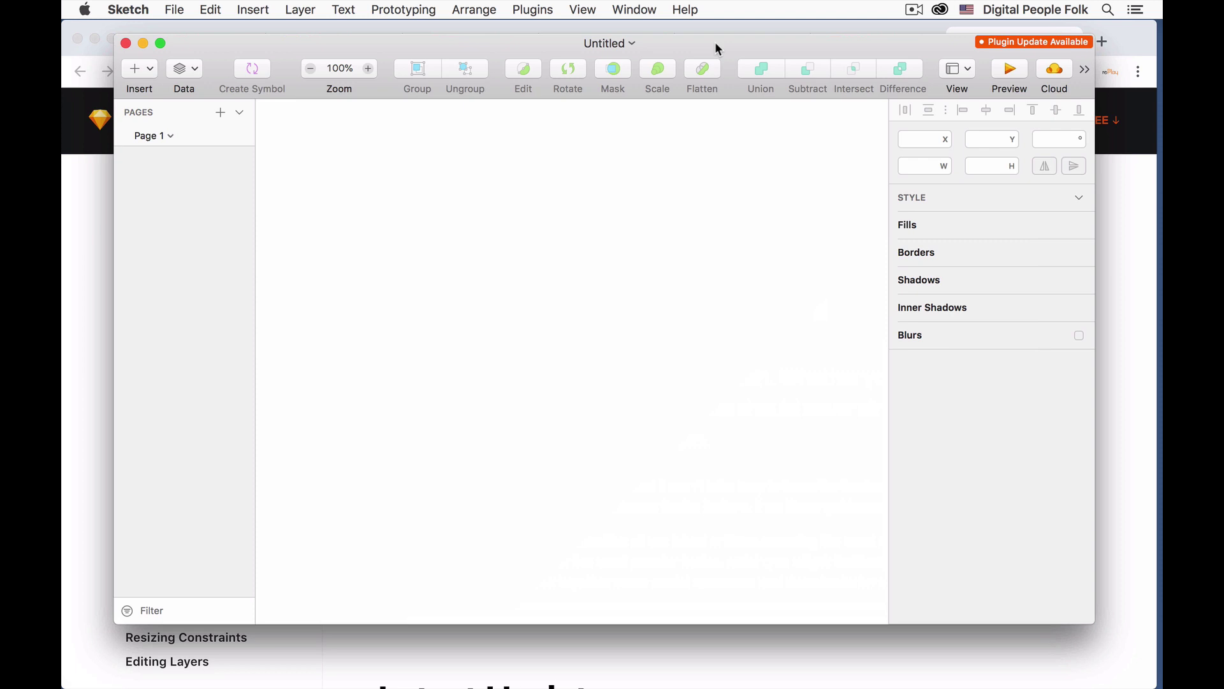
pyautogui.moveTo(367, 41); pyautogui.dragTo(359, 36)
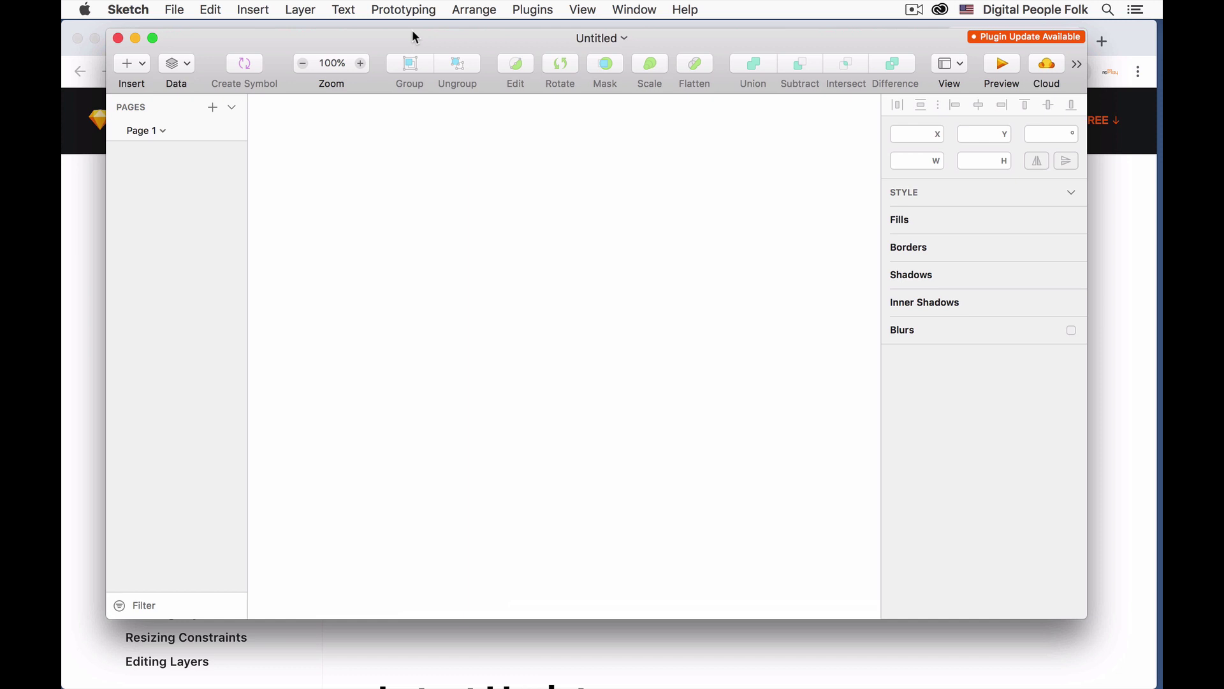
# Show Manage Plugins preferences listing only Unsplash 1.0.1, and expand the gear actions menu.
pyautogui.click(527, 9)
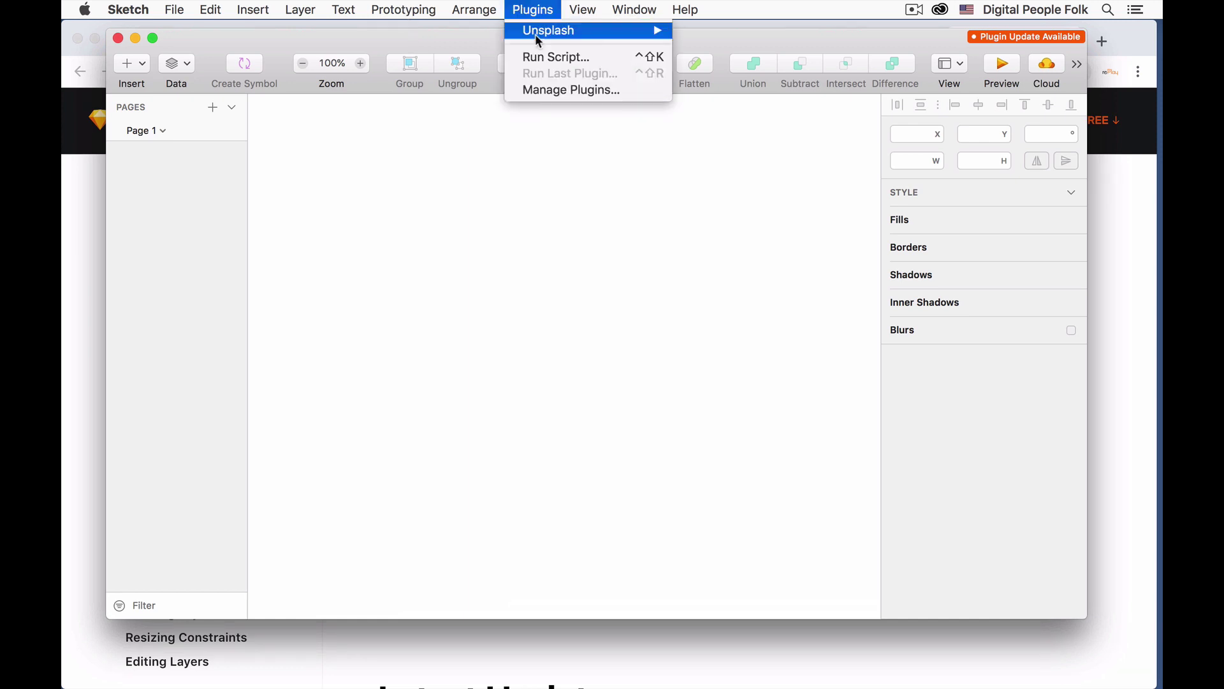
pyautogui.click(552, 92)
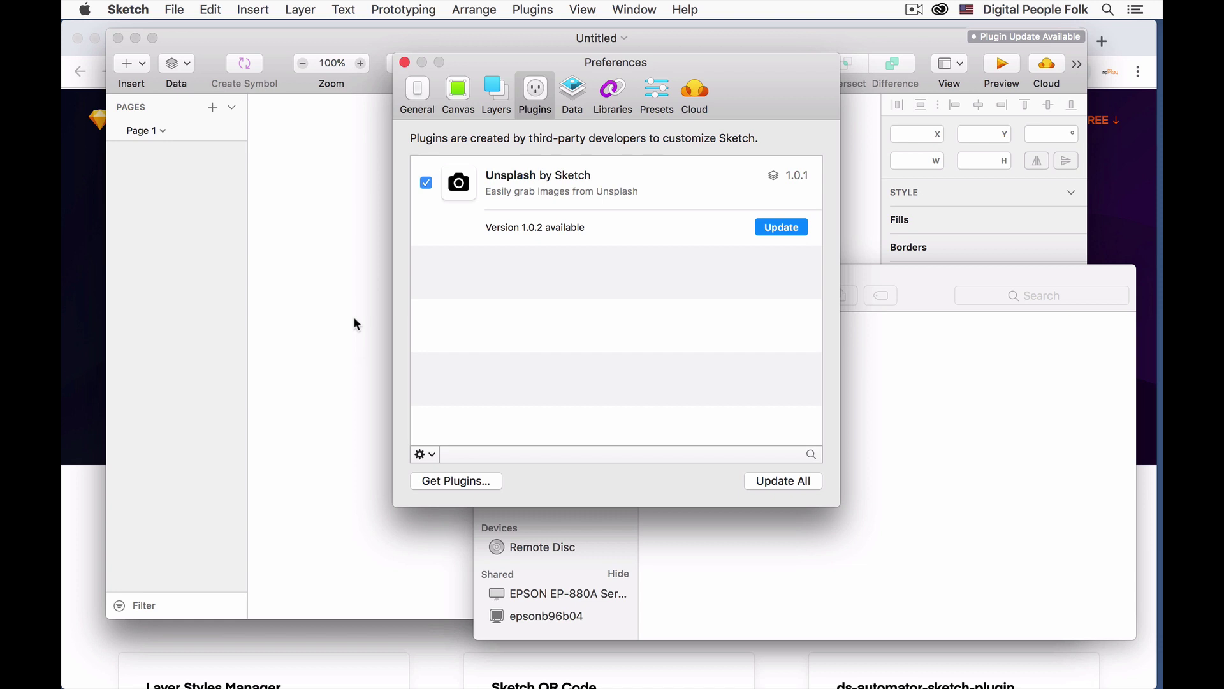
pyautogui.click(404, 62)
pyautogui.click(529, 10)
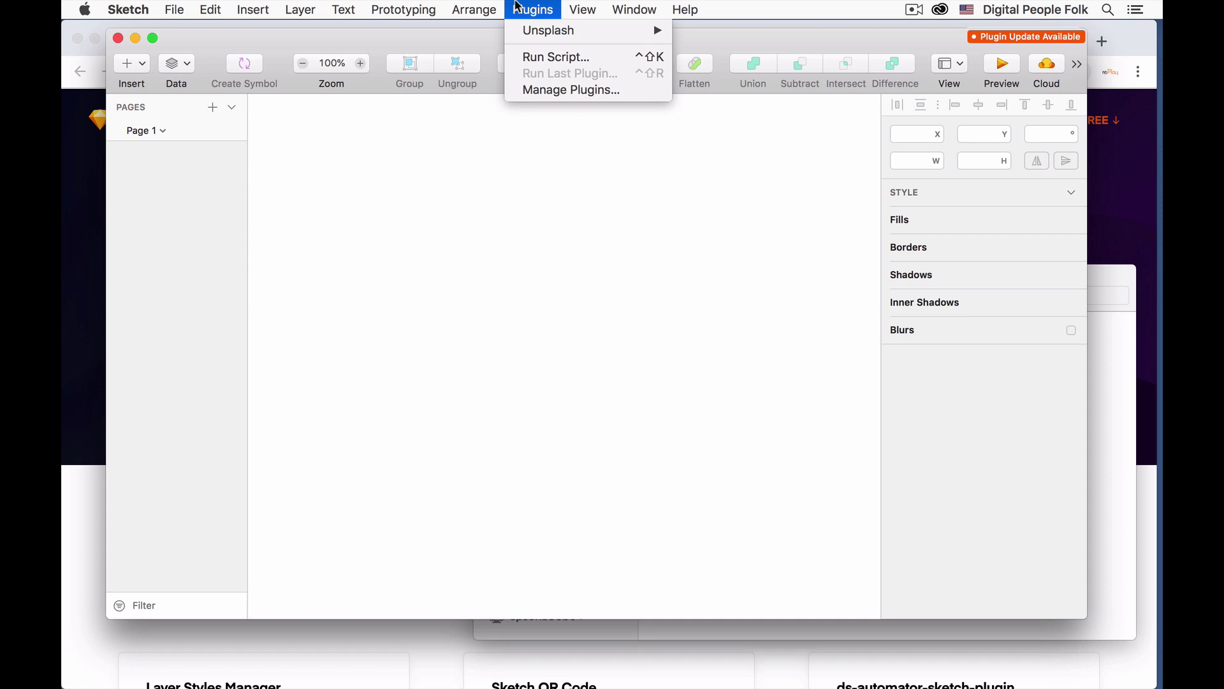
pyautogui.click(547, 91)
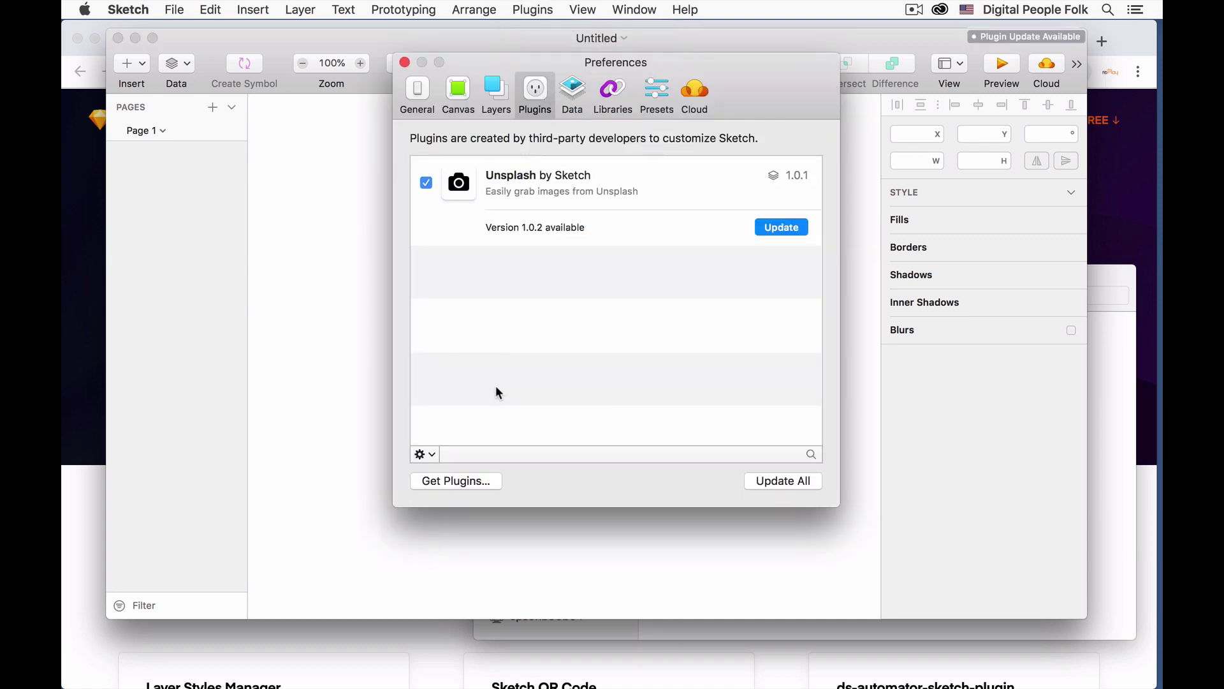
pyautogui.click(429, 454)
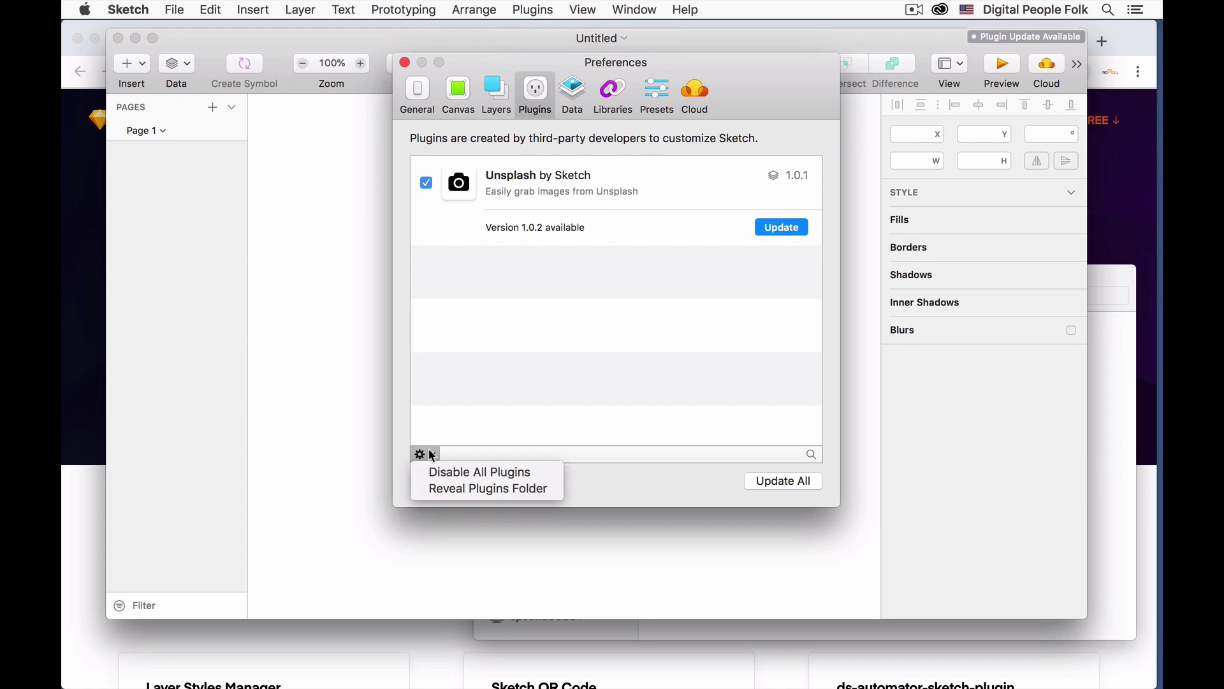
# Reveal Sketch's Plugins folder and move material.sketchplugin from Downloads into it beside unsplash.sketchplugin.
pyautogui.click(465, 495)
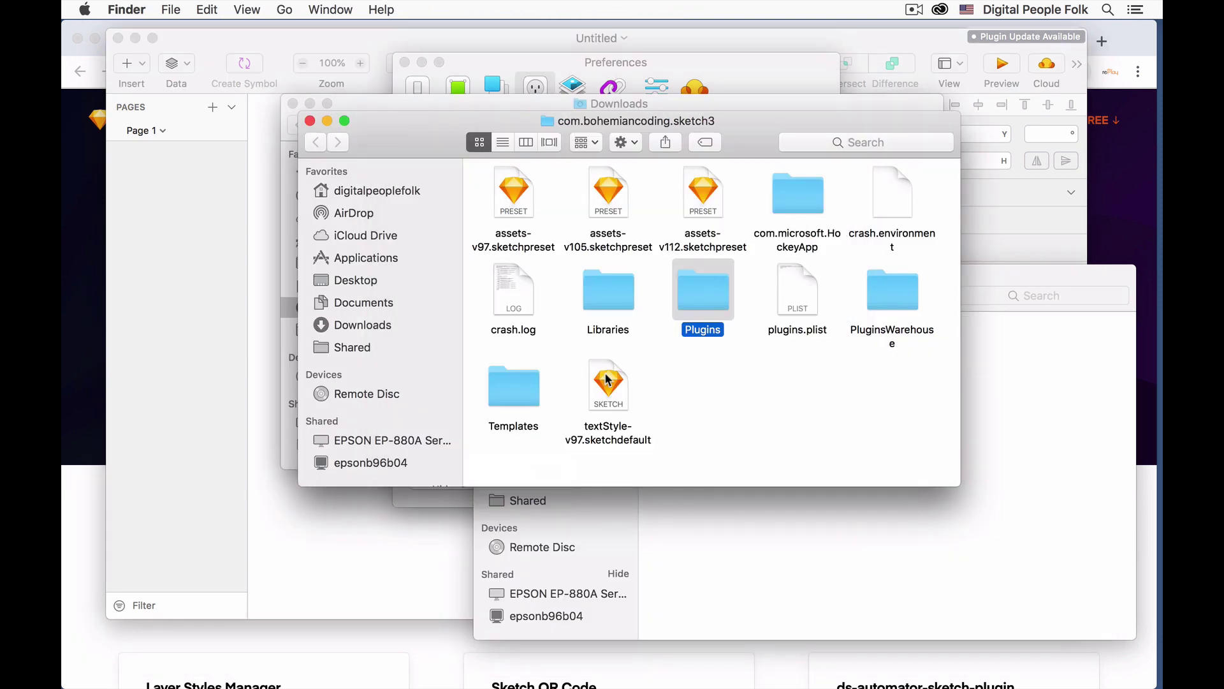
pyautogui.doubleClick(706, 302)
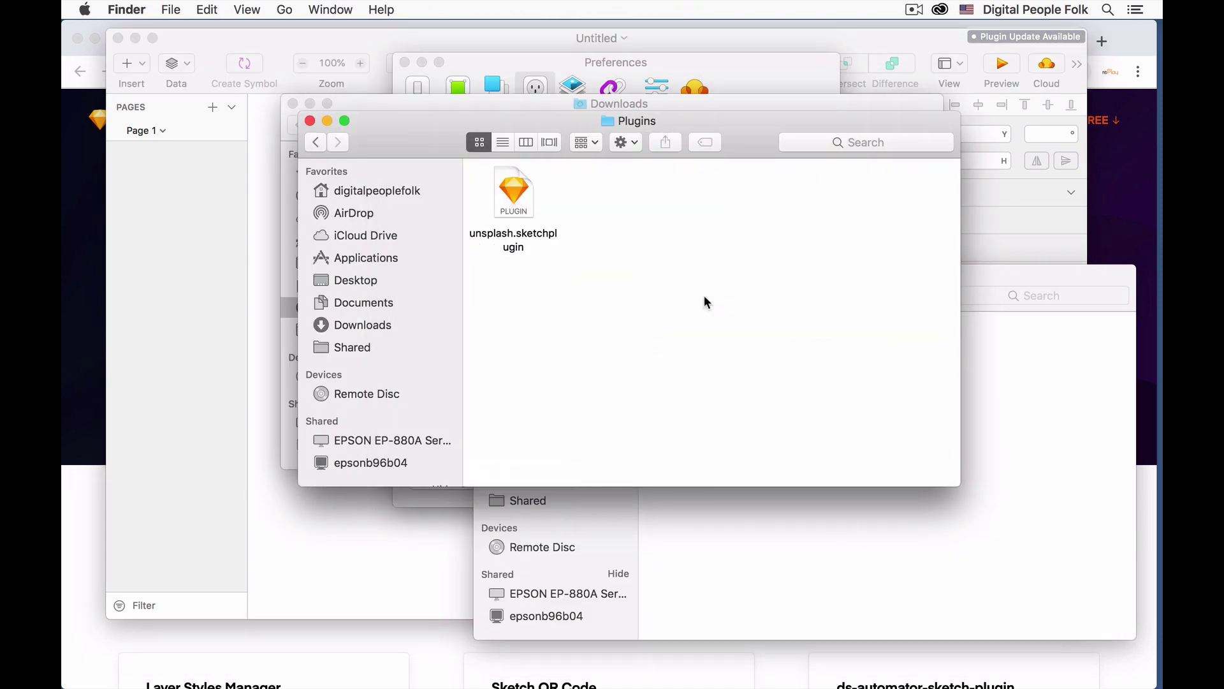
pyautogui.moveTo(391, 133); pyautogui.dragTo(562, 201)
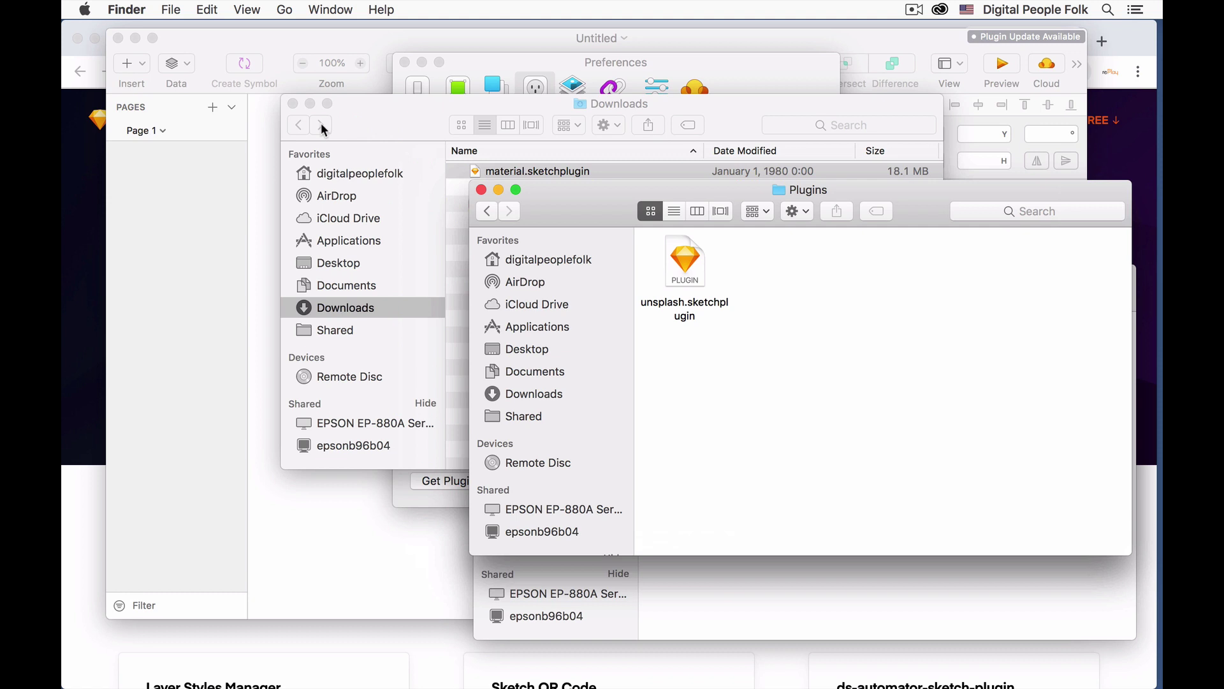
pyautogui.moveTo(373, 121); pyautogui.dragTo(243, 138)
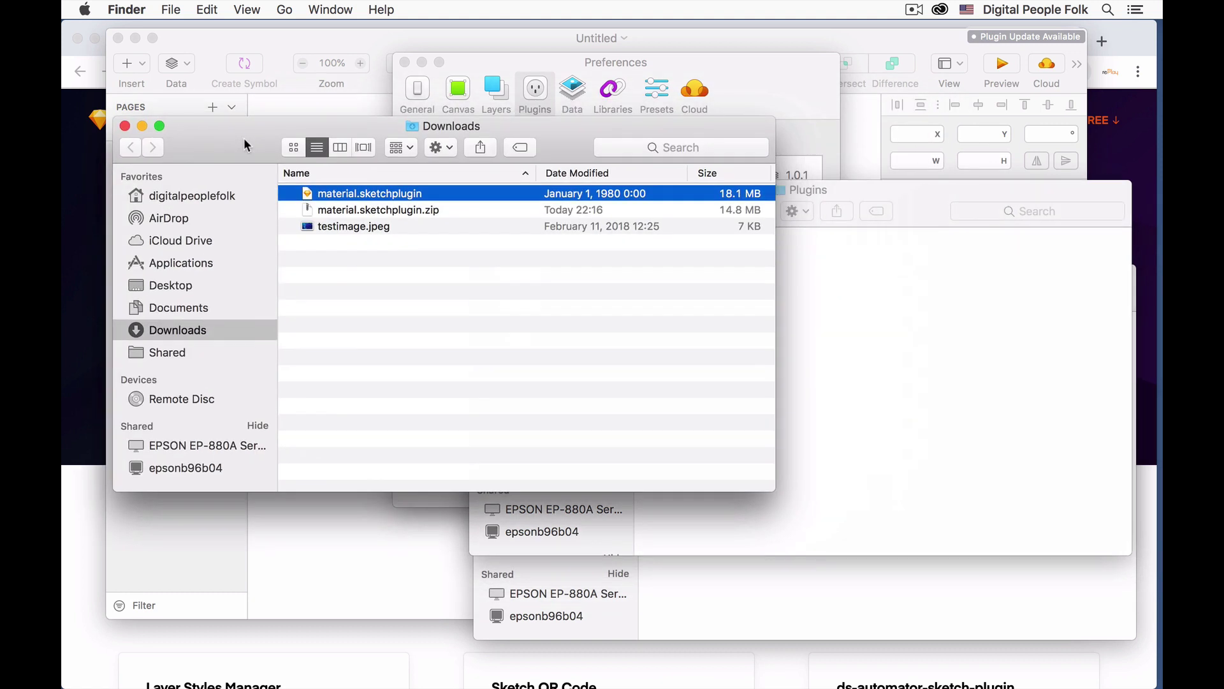
pyautogui.moveTo(312, 199)
pyautogui.mouseDown()
pyautogui.moveTo(506, 241)
pyautogui.moveTo(402, 213)
pyautogui.moveTo(717, 339)
pyautogui.moveTo(825, 338)
pyautogui.mouseUp()
pyautogui.click(679, 373)
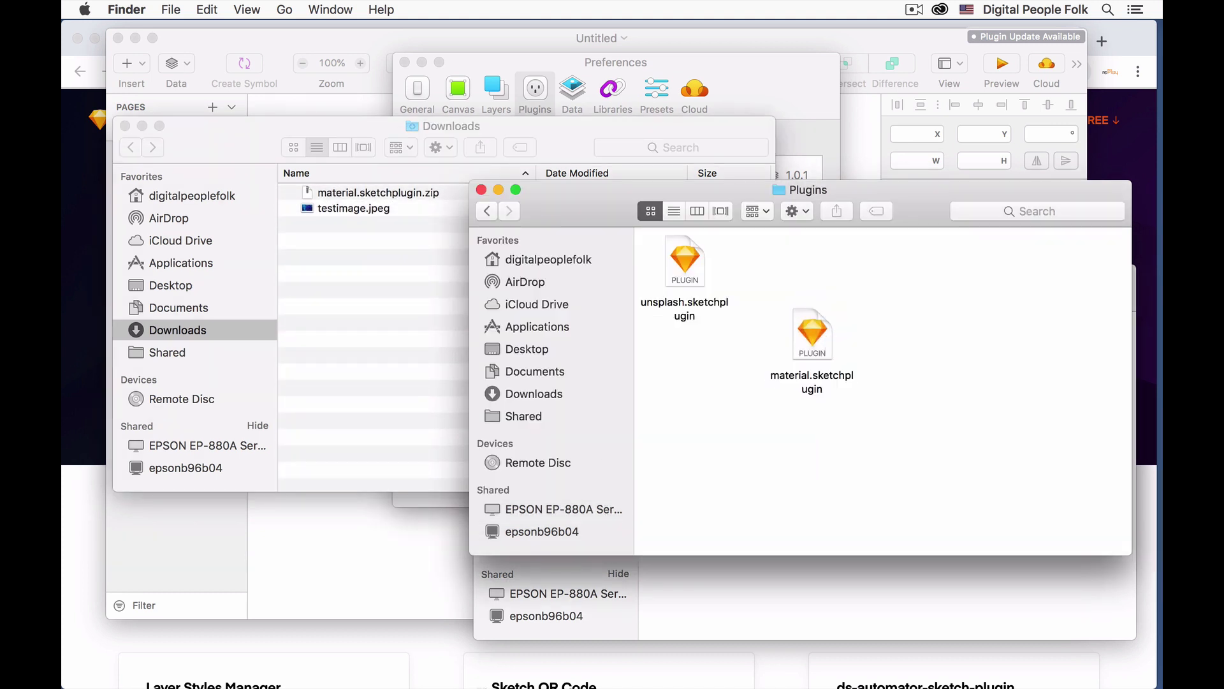
pyautogui.moveTo(480, 657)
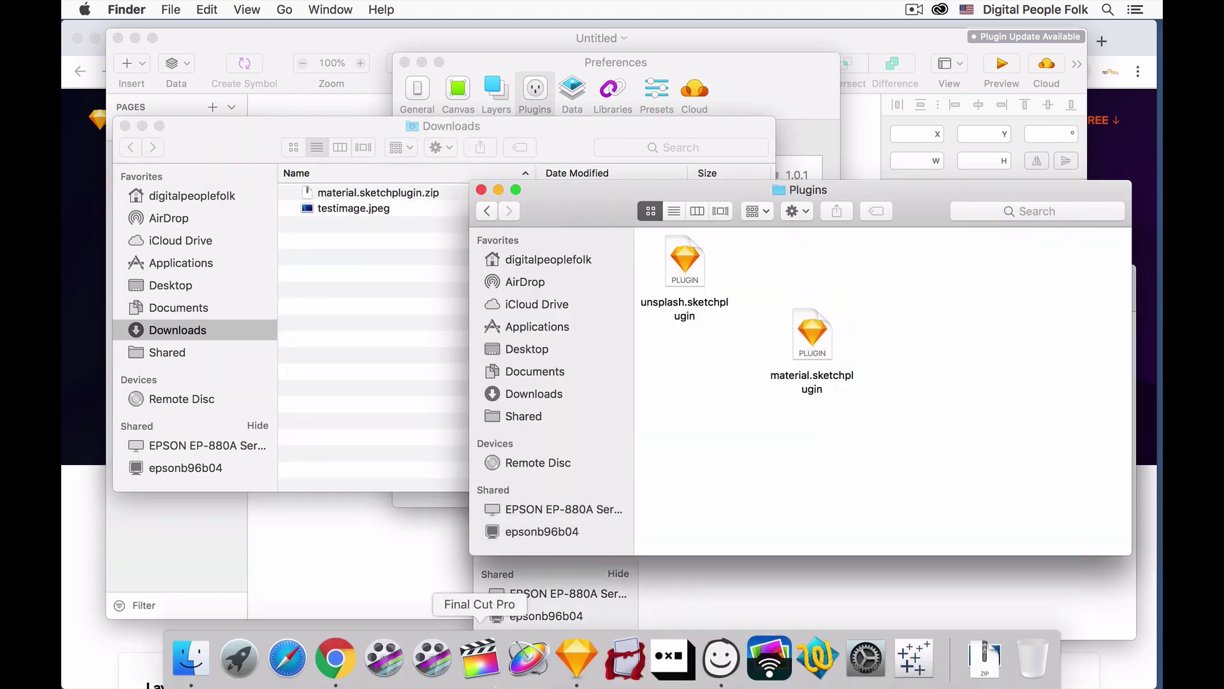
# Confirm Google LLC's Material plugin 1.7.216613828 is installed, then show the Plugins > Material submenu.
pyautogui.click(573, 670)
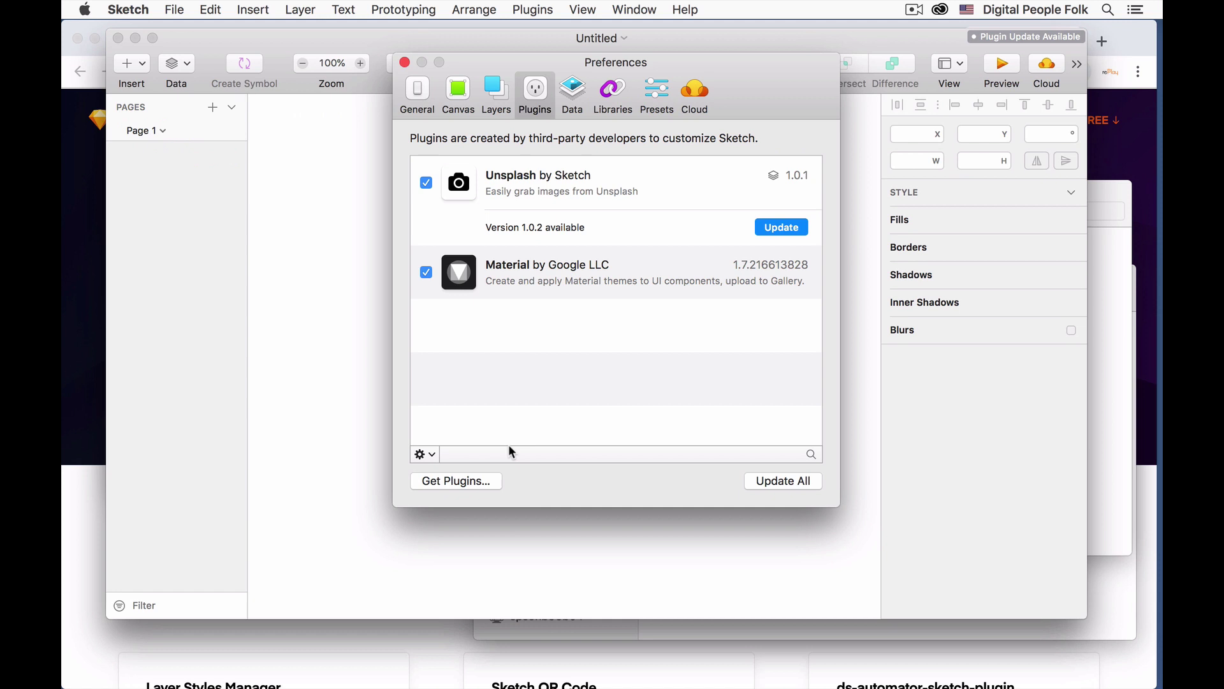
pyautogui.click(404, 62)
pyautogui.click(475, 9)
pyautogui.moveTo(524, 8)
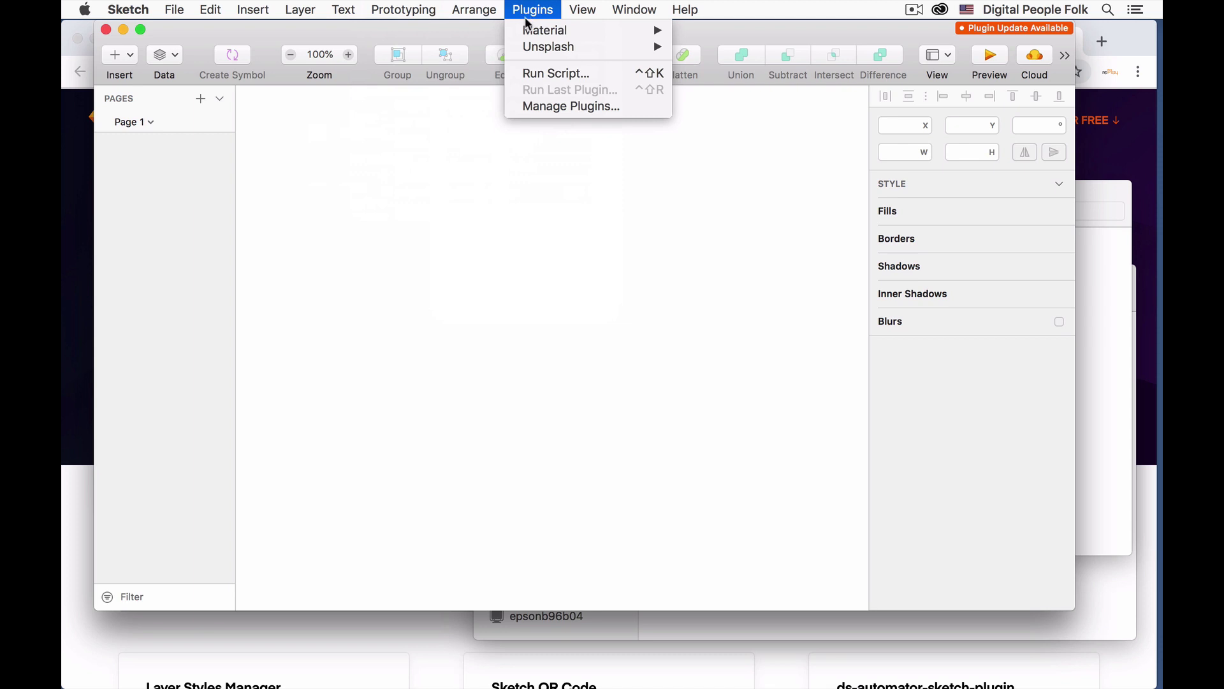
pyautogui.moveTo(536, 31)
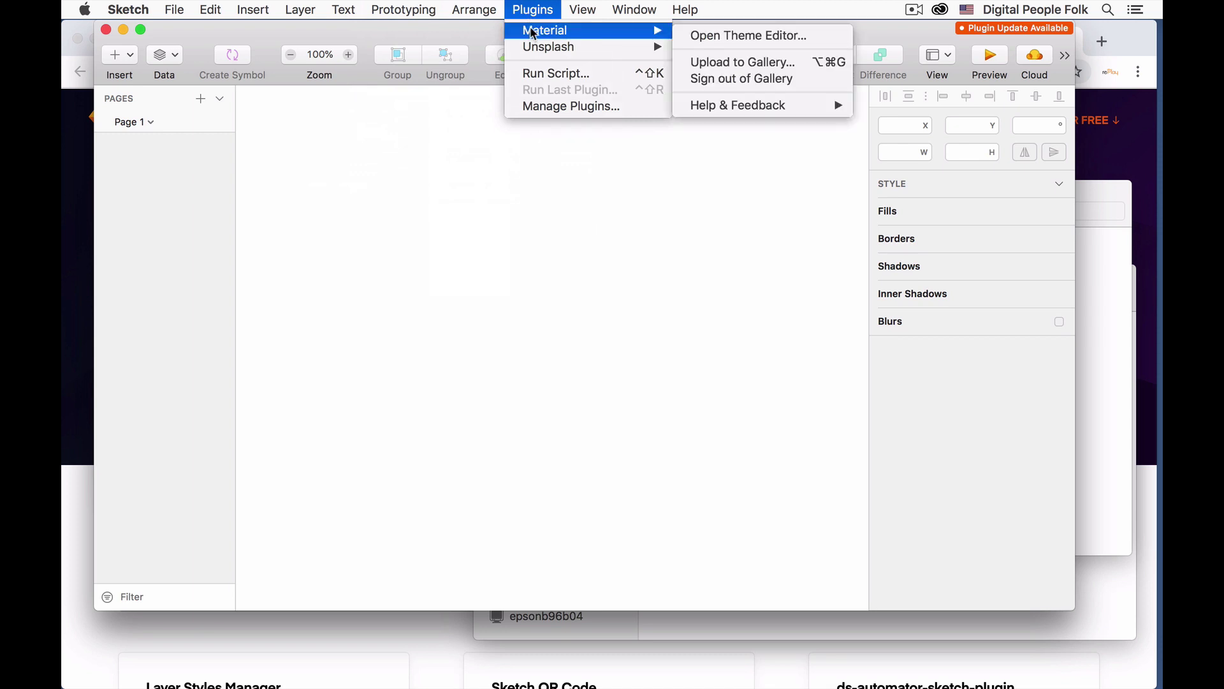
# Open the Material Theme Editor and preview the Crane, Fortnightly and Shrine themes.
pyautogui.click(740, 41)
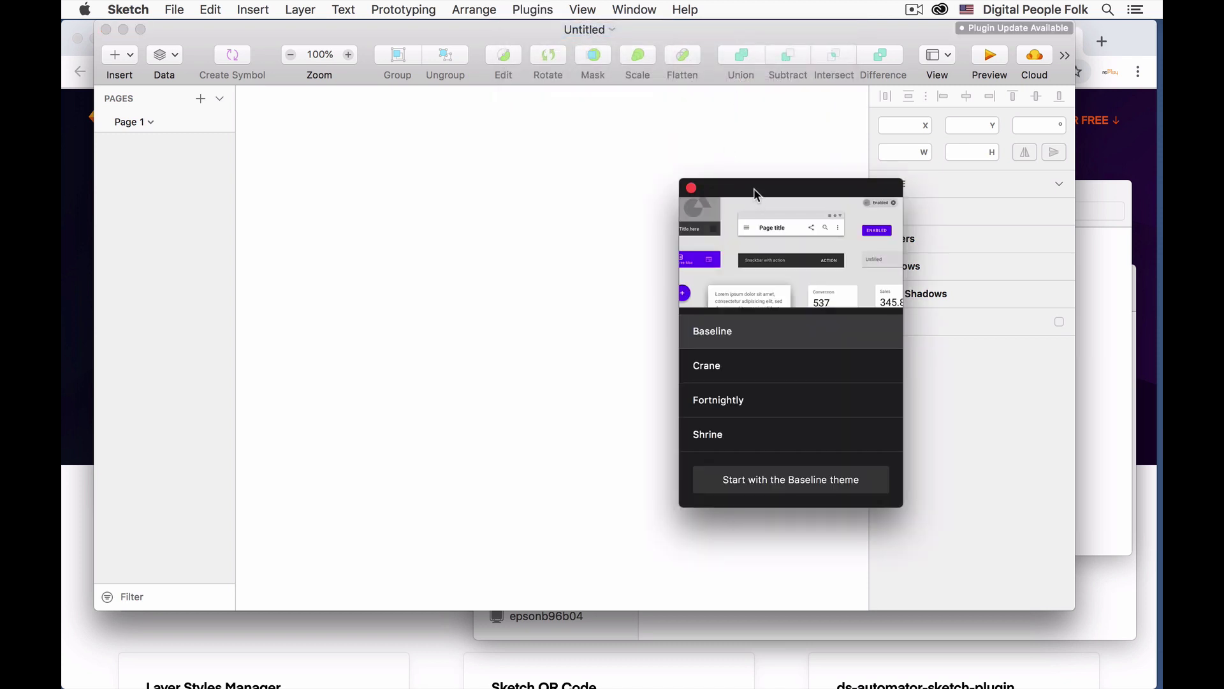
pyautogui.moveTo(753, 194); pyautogui.dragTo(706, 160)
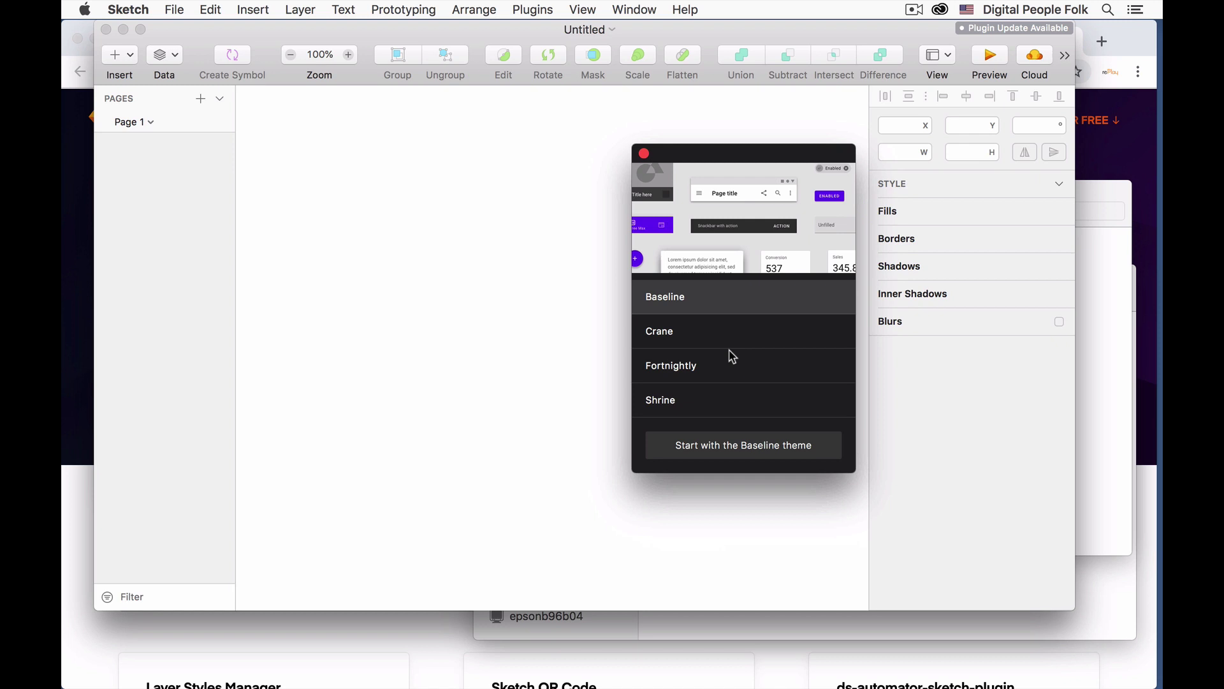
pyautogui.click(705, 330)
pyautogui.click(710, 369)
pyautogui.click(713, 407)
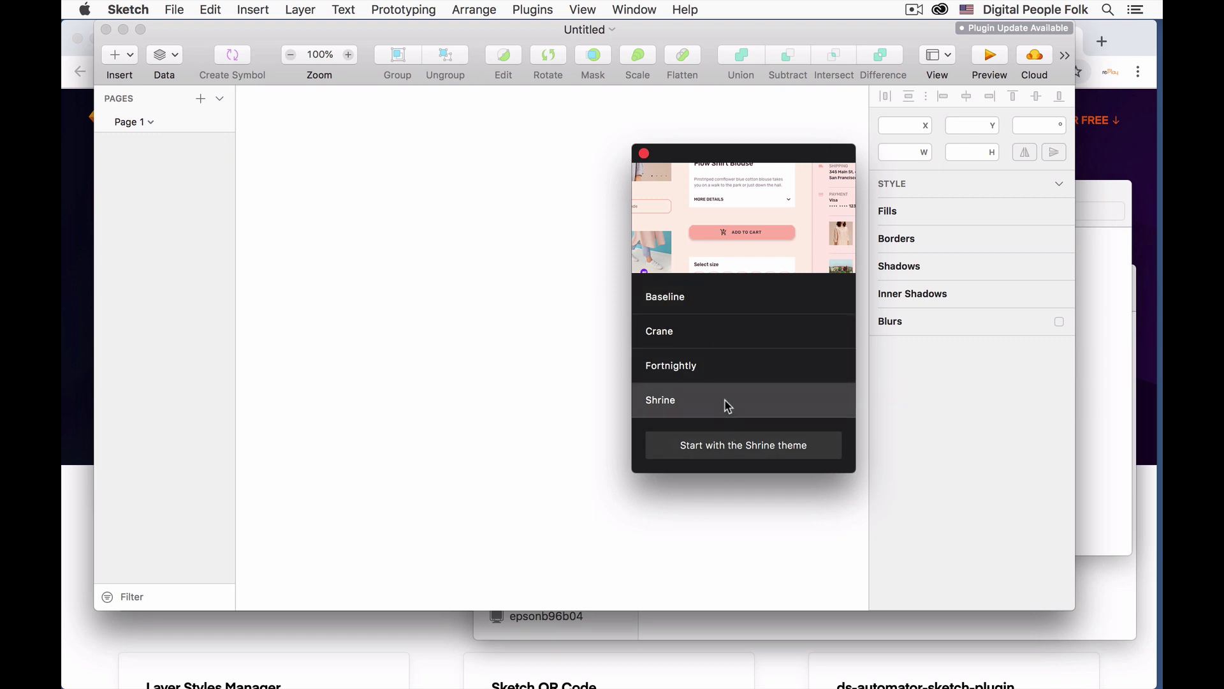
# Compare Baseline, Crane, Fortnightly and Shrine again, then start a new theme from Baseline.
pyautogui.click(699, 297)
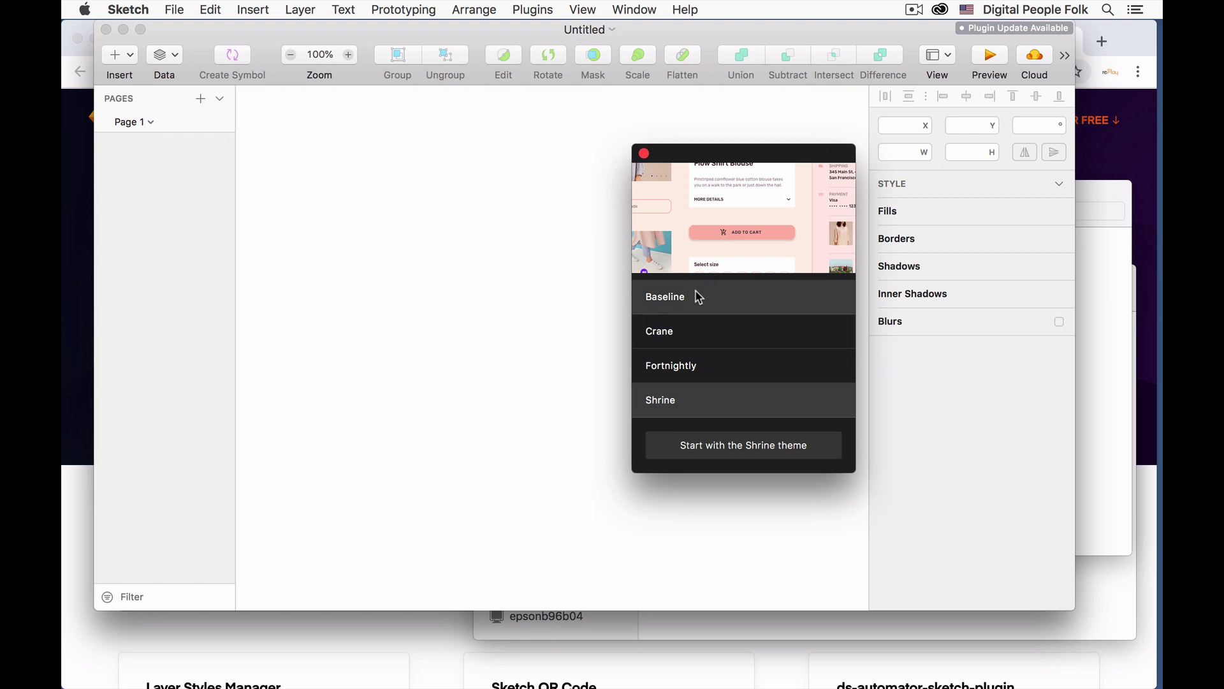
pyautogui.click(702, 338)
pyautogui.click(702, 367)
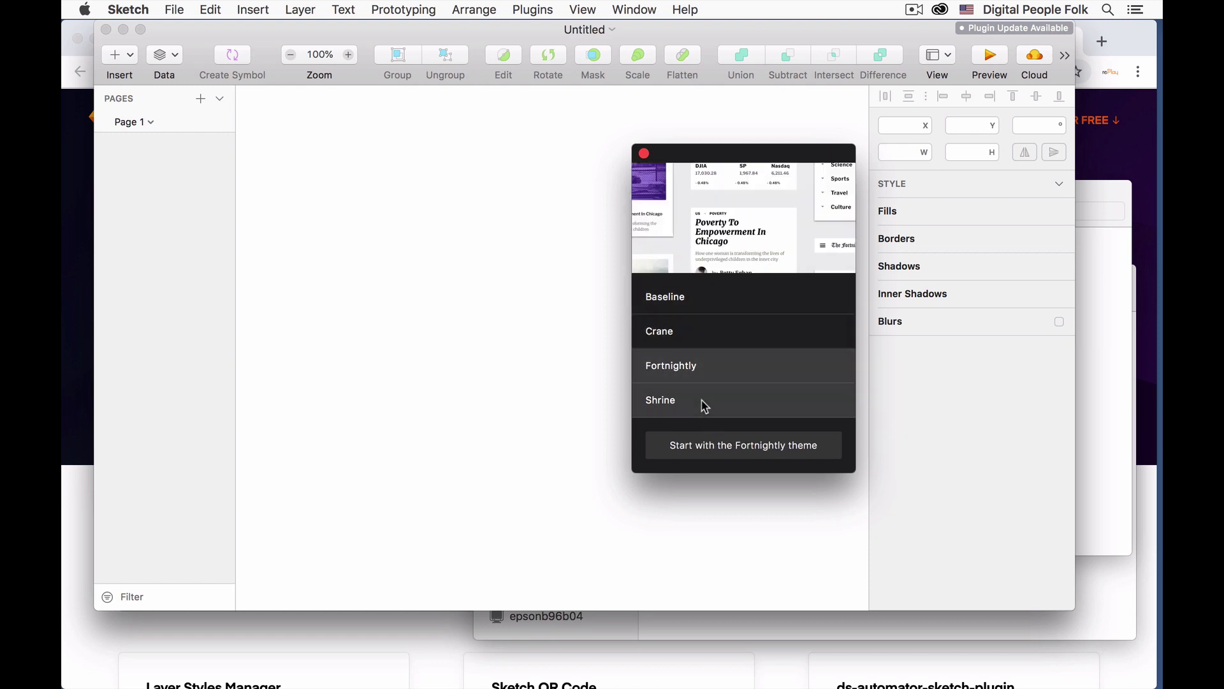
pyautogui.click(702, 399)
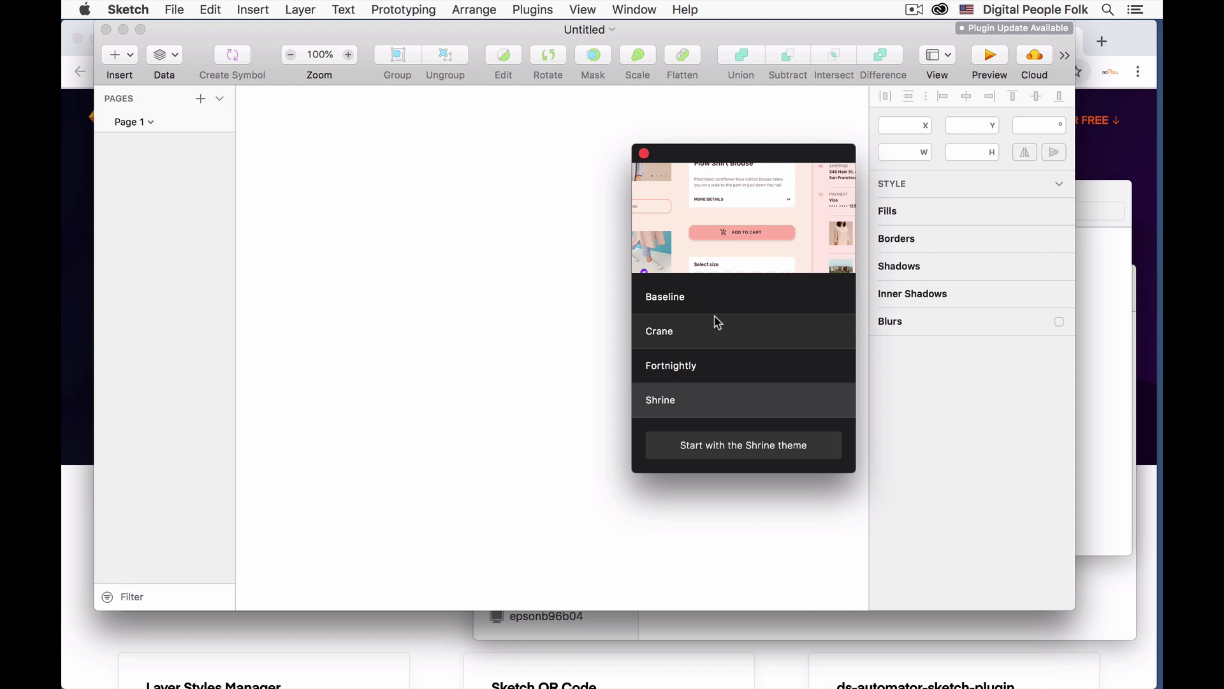
pyautogui.click(718, 299)
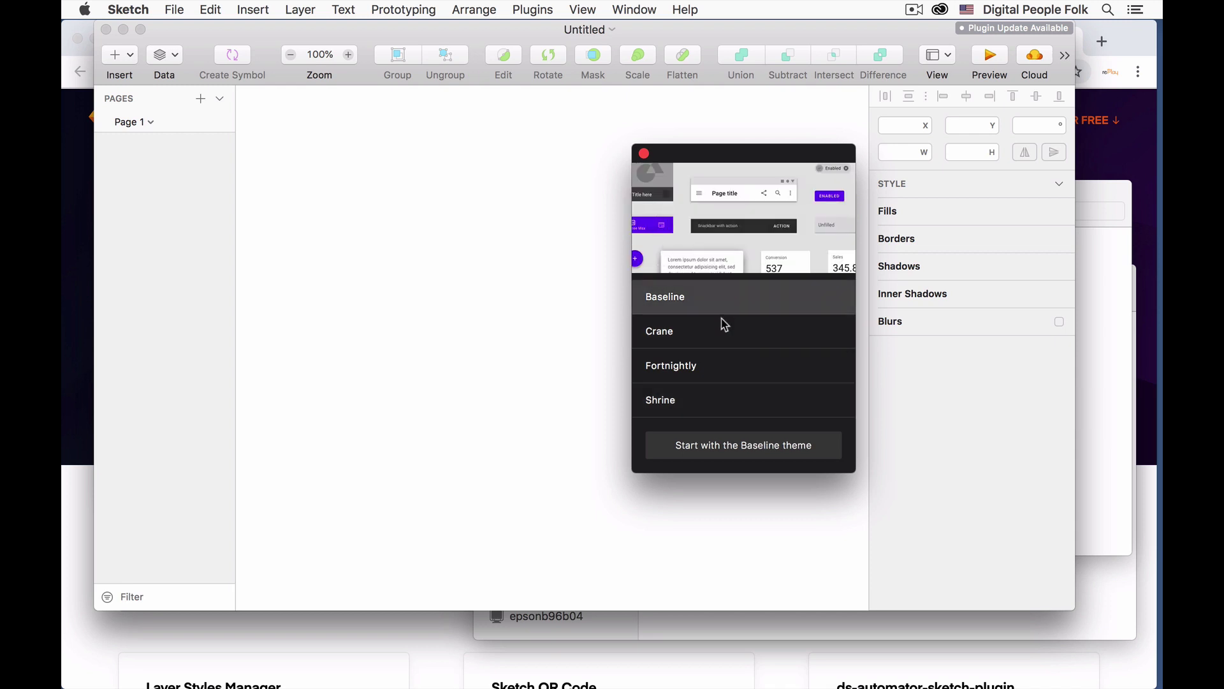
pyautogui.click(731, 451)
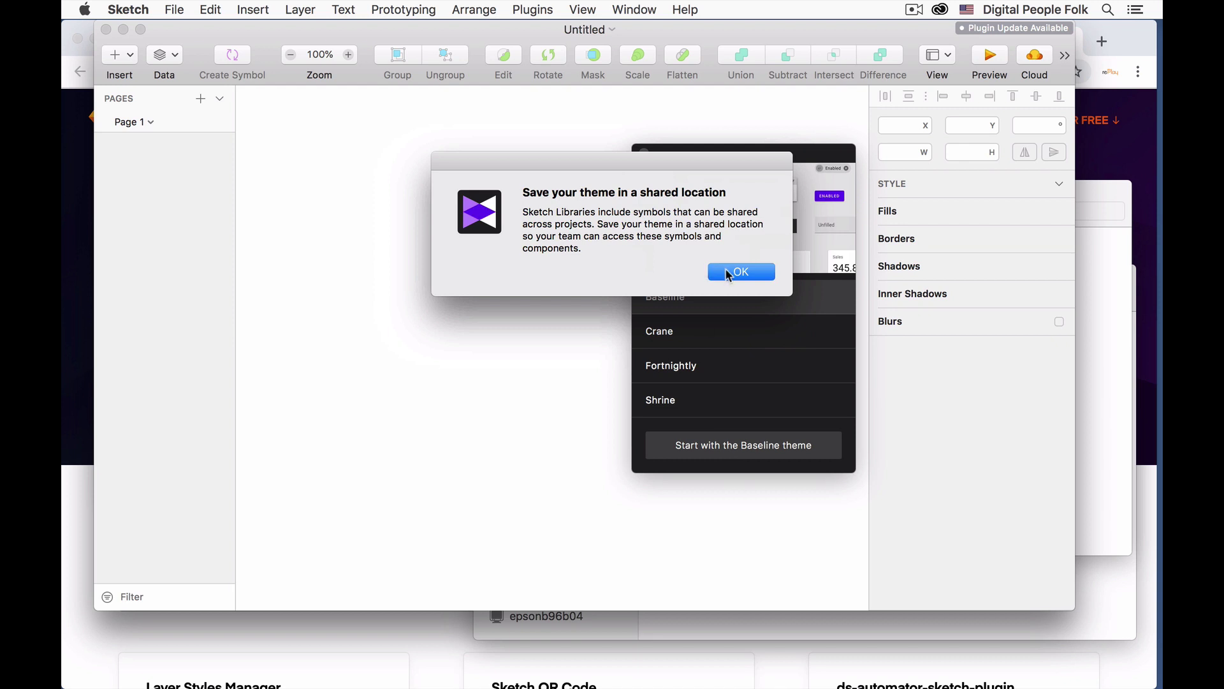
# Save the theme as InstaAppTheme on the Desktop, then arrange the library and palette windows.
pyautogui.click(729, 273)
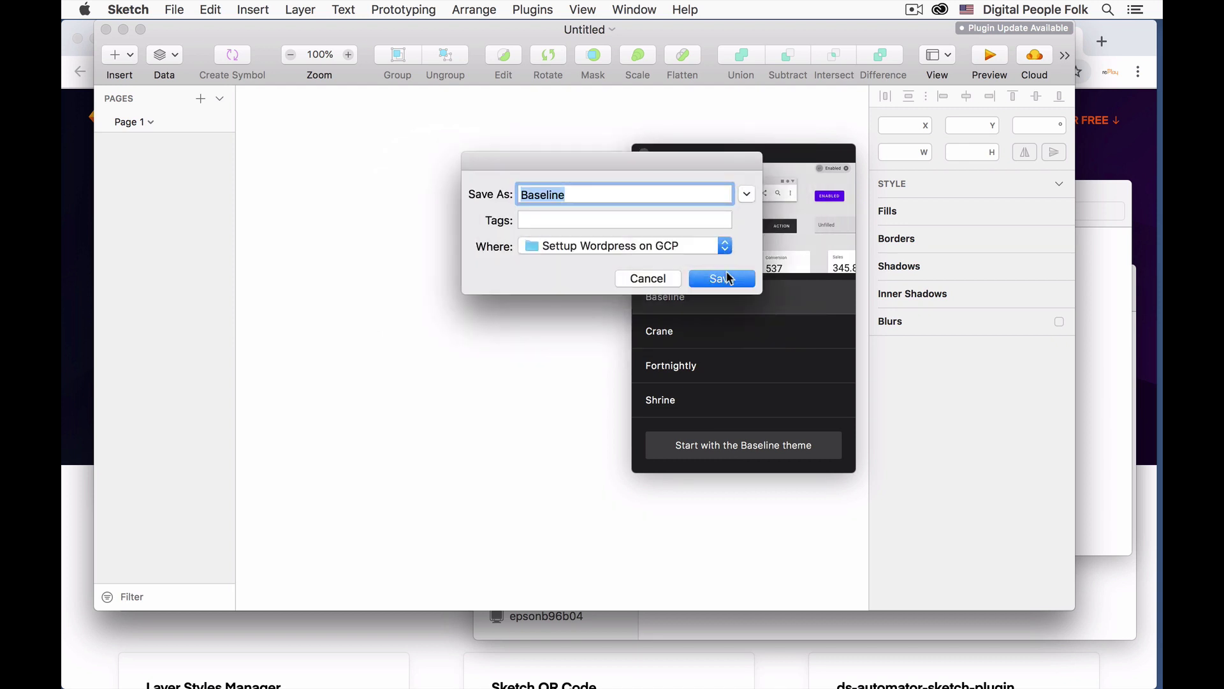
pyautogui.click(609, 246)
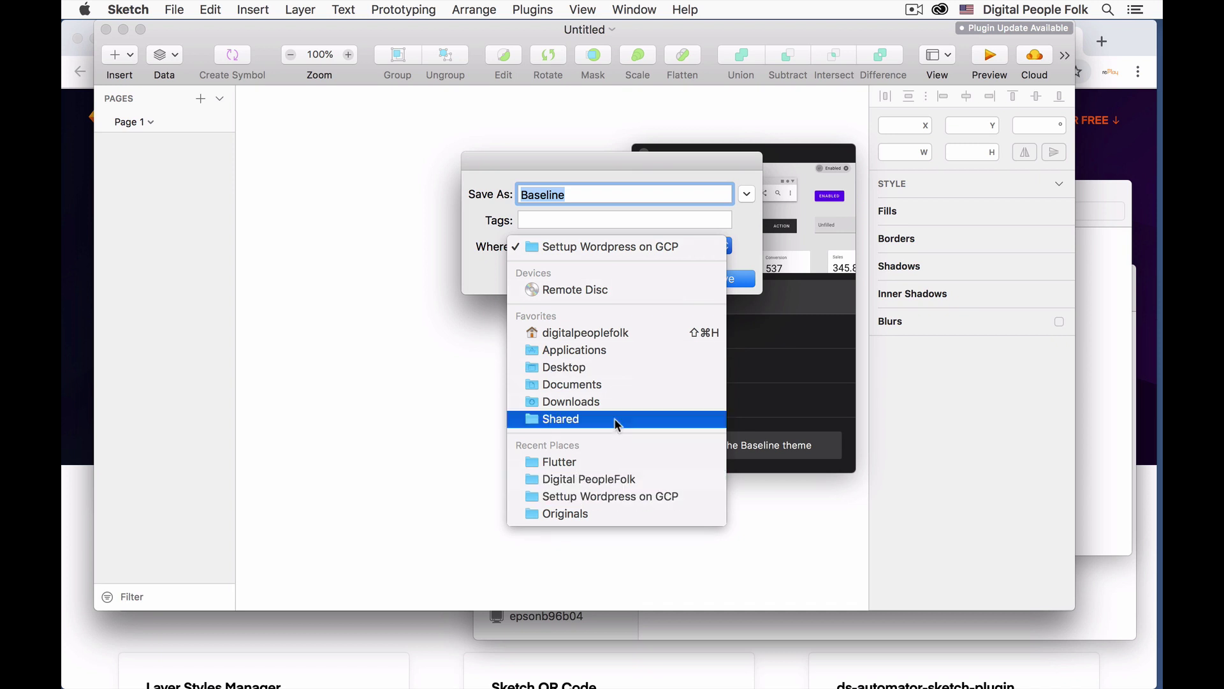
pyautogui.click(610, 367)
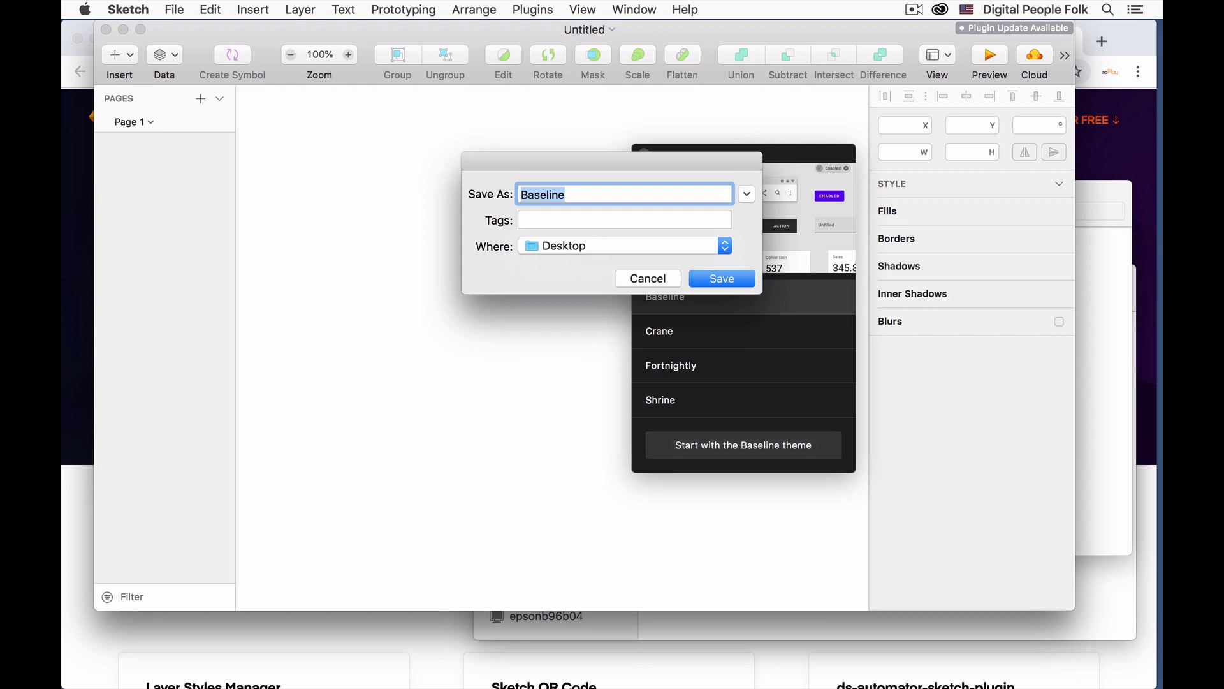
pyautogui.write('InstaAppTheme')
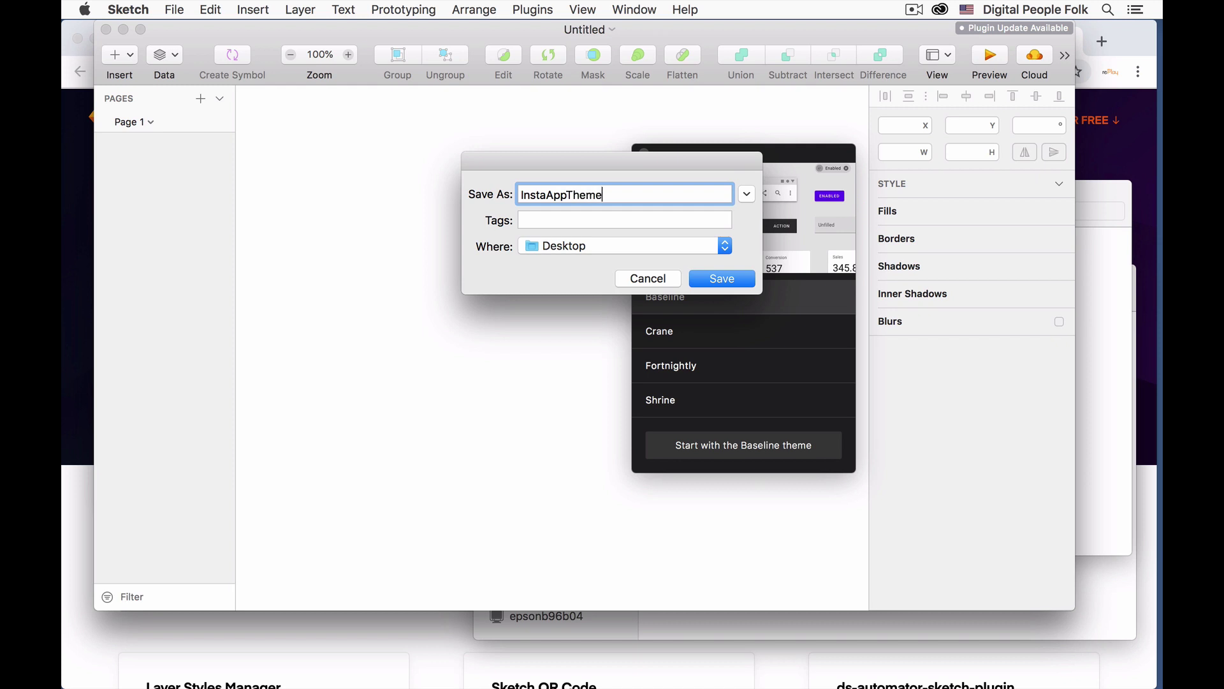
pyautogui.click(716, 282)
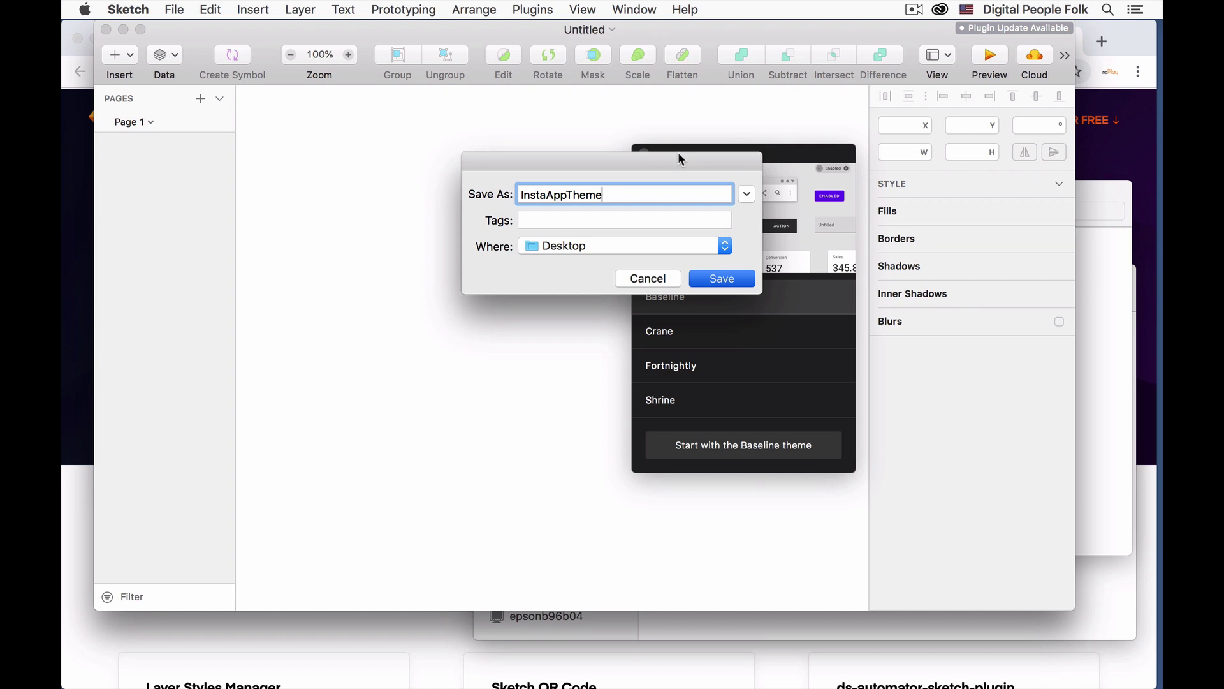
pyautogui.press('Return')
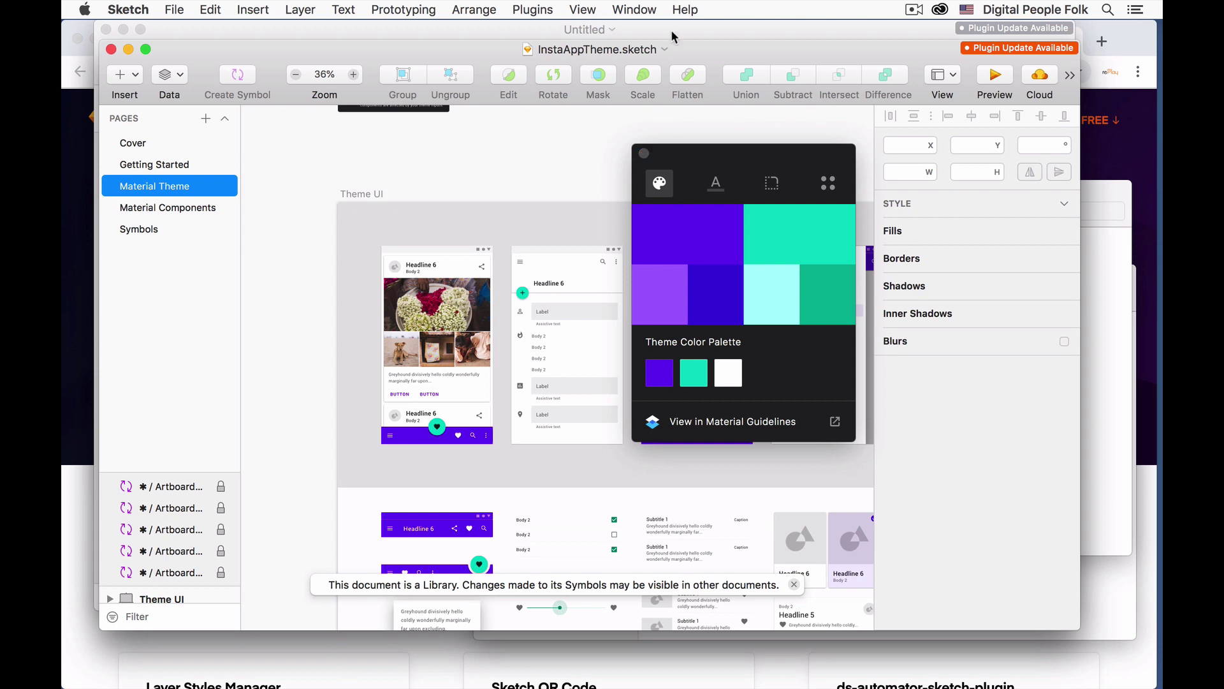
pyautogui.moveTo(758, 51); pyautogui.dragTo(755, 24)
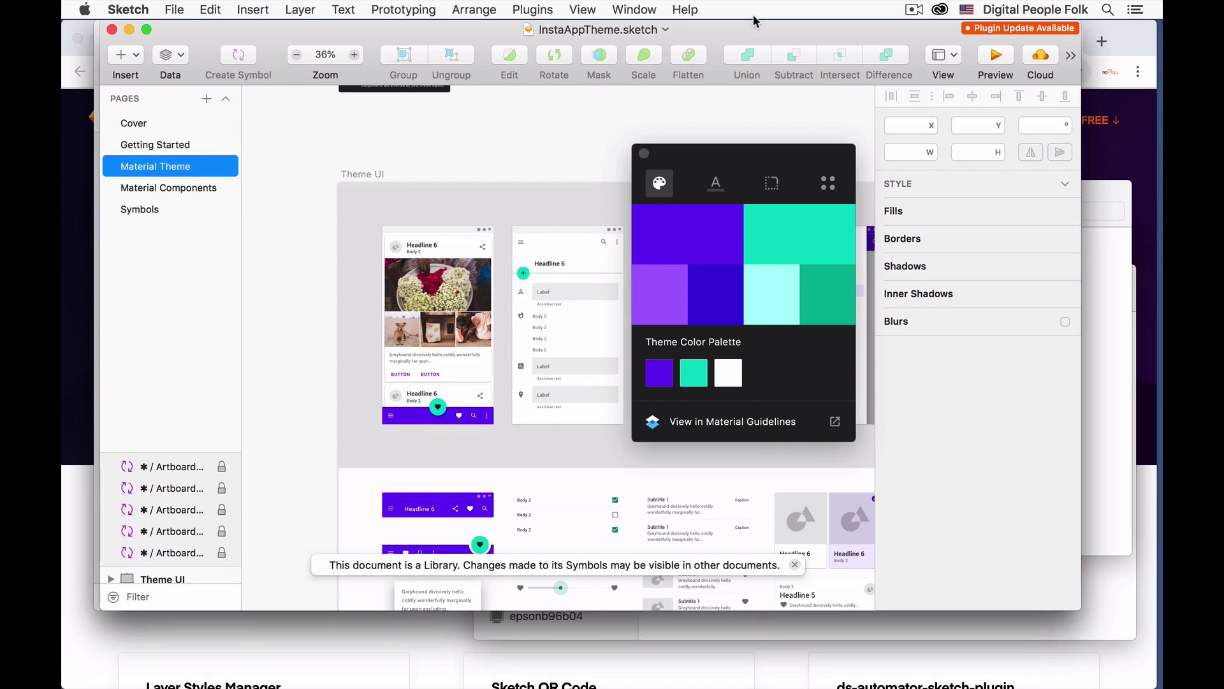
pyautogui.moveTo(708, 159); pyautogui.dragTo(687, 149)
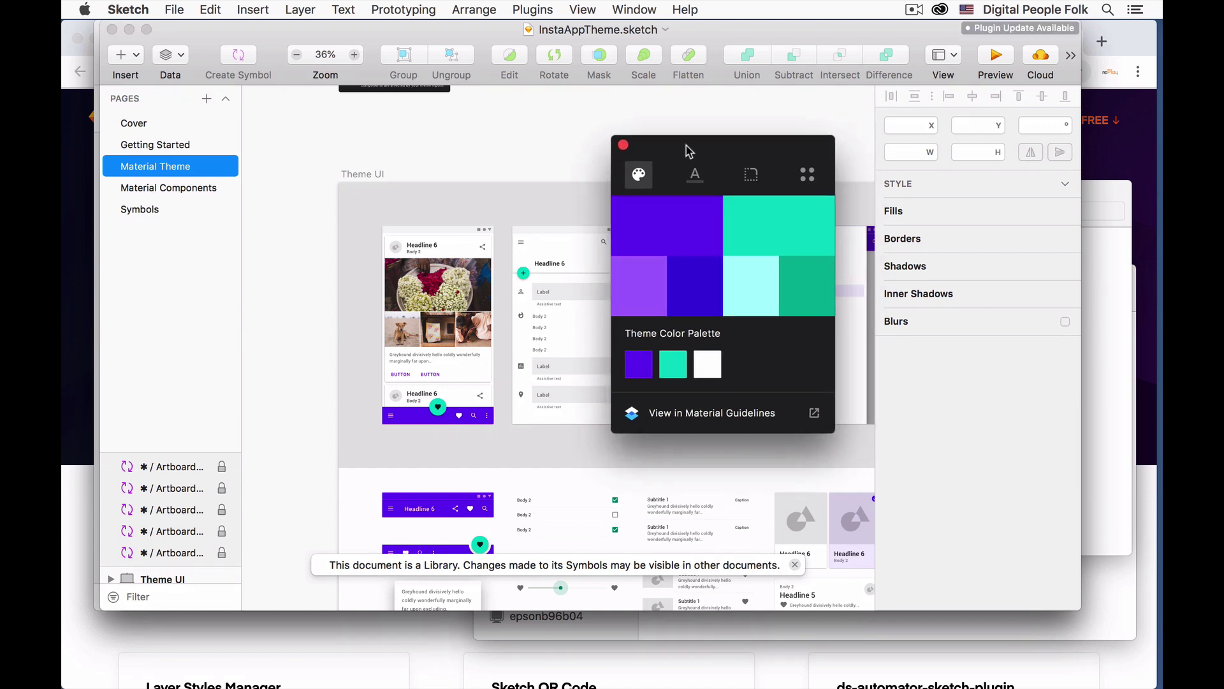
# On the Material Colors '30 Examples' page, select the orange palette's #FF9800 hex code.
pyautogui.click(181, 623)
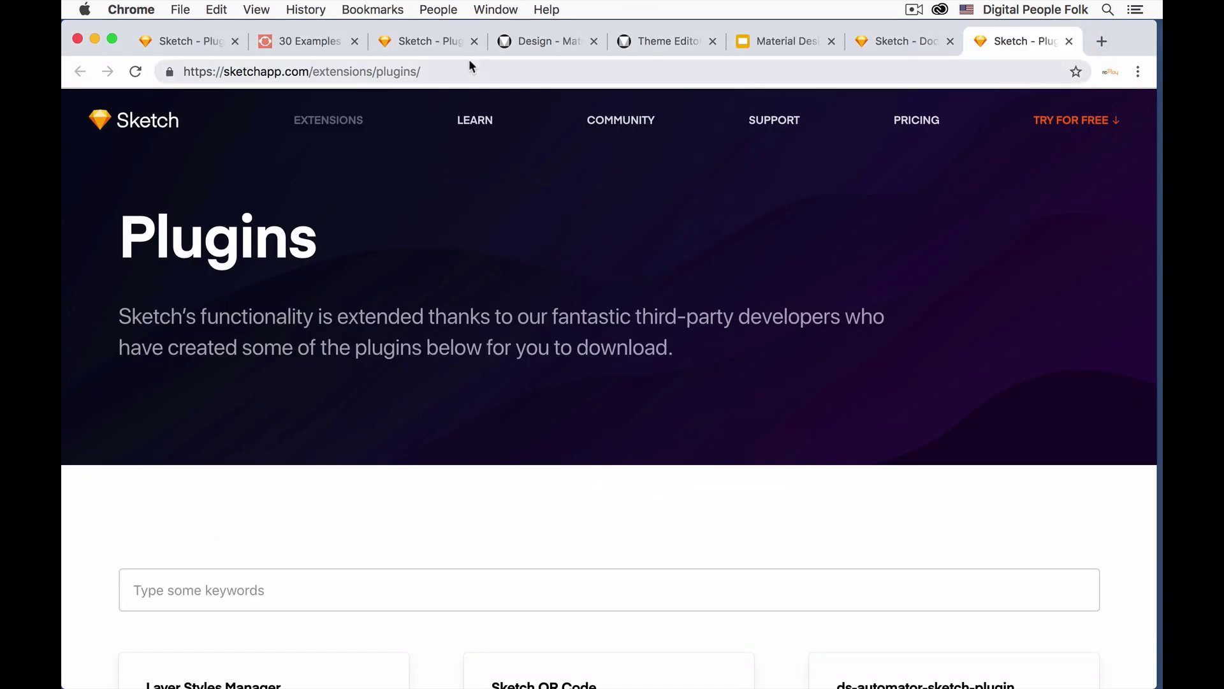
pyautogui.click(311, 38)
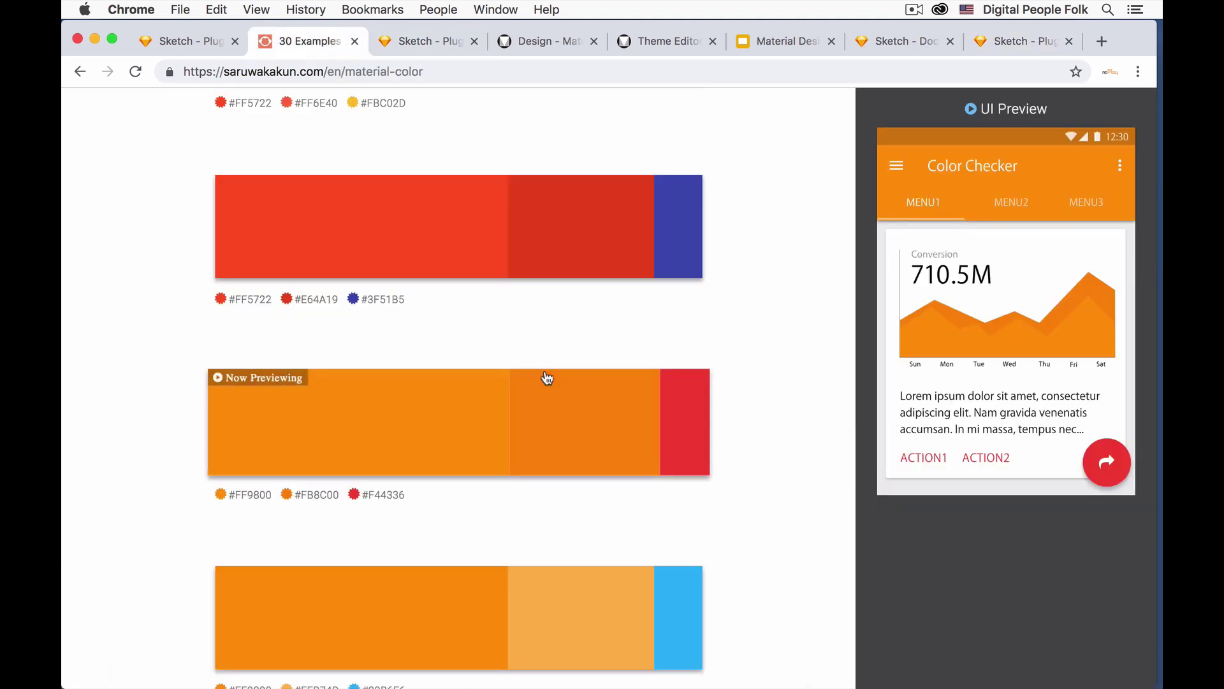
pyautogui.scroll(-2, 469, 345)
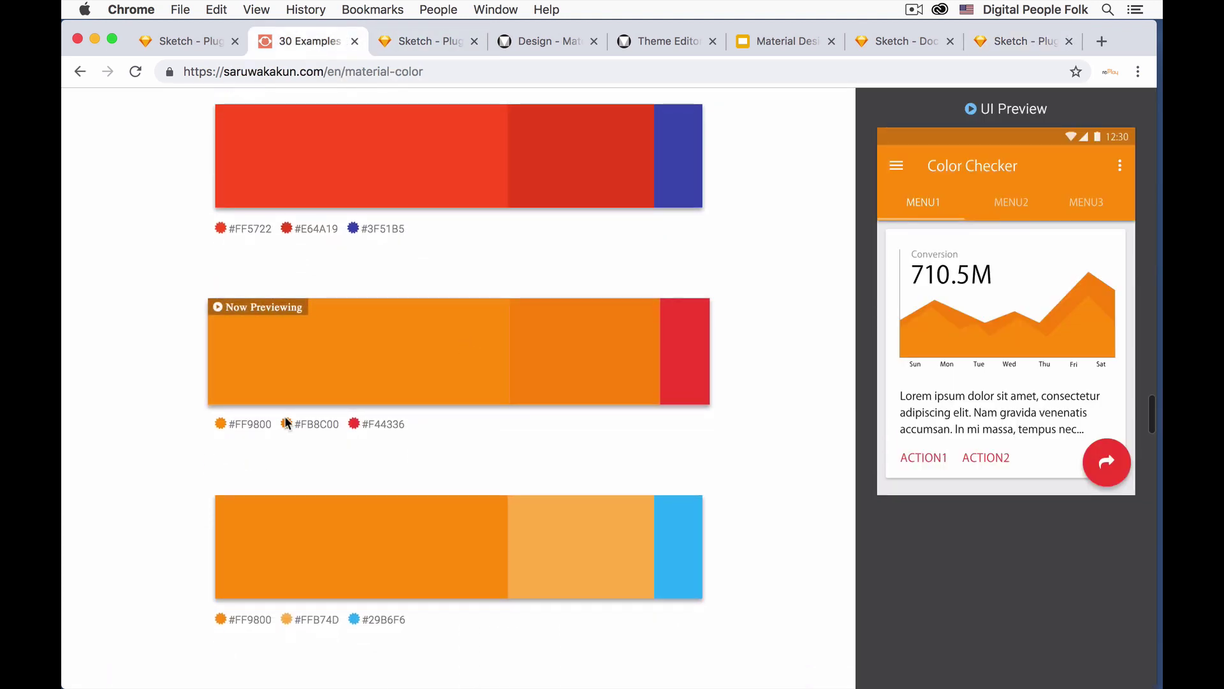
pyautogui.doubleClick(245, 424)
pyautogui.press('super+c')
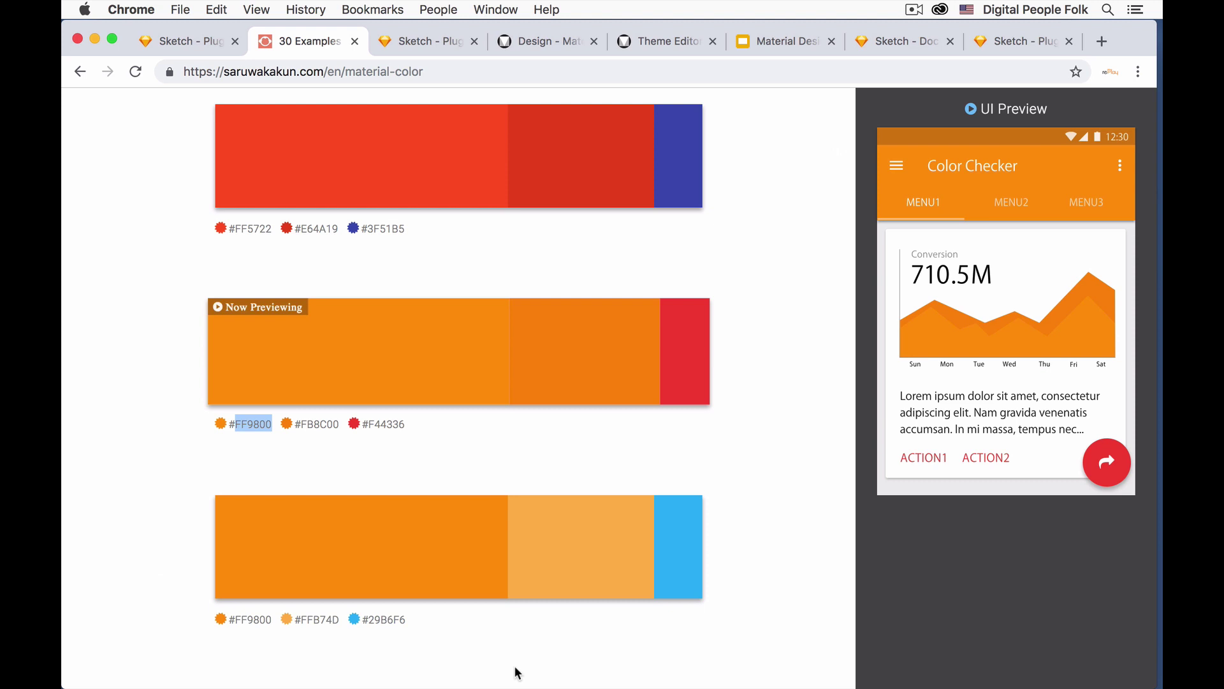
# Change the InstaAppTheme primary colour from purple to orange FF9800.
pyautogui.click(577, 660)
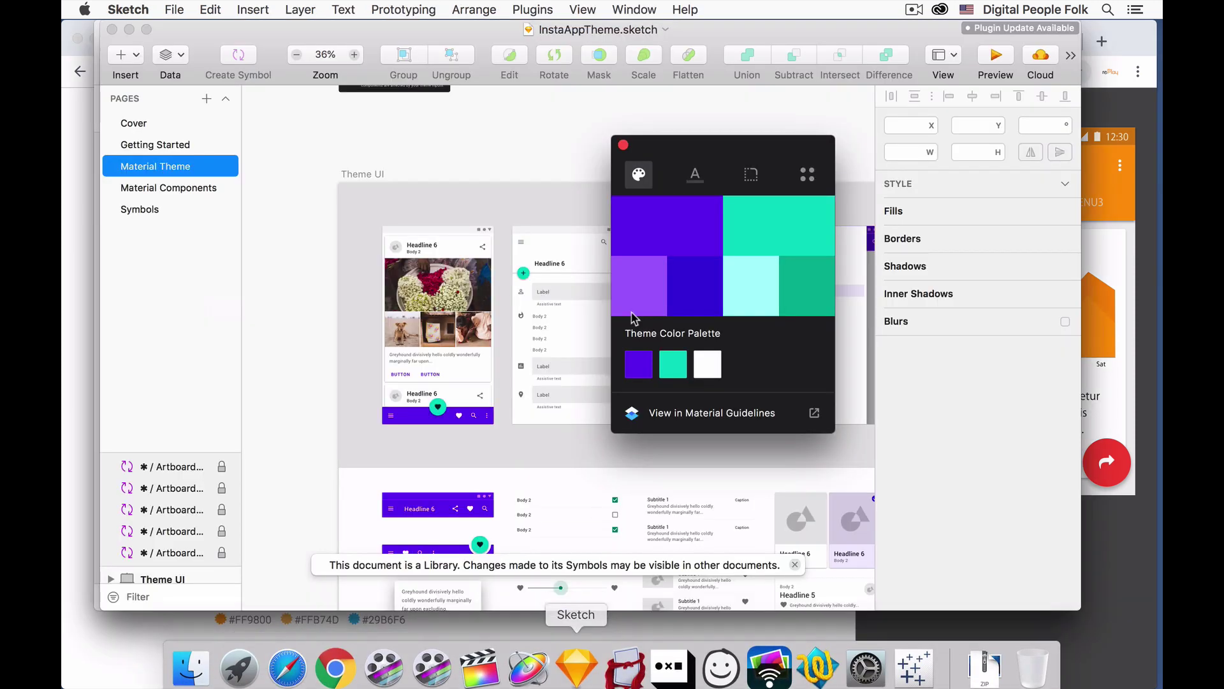
pyautogui.click(640, 367)
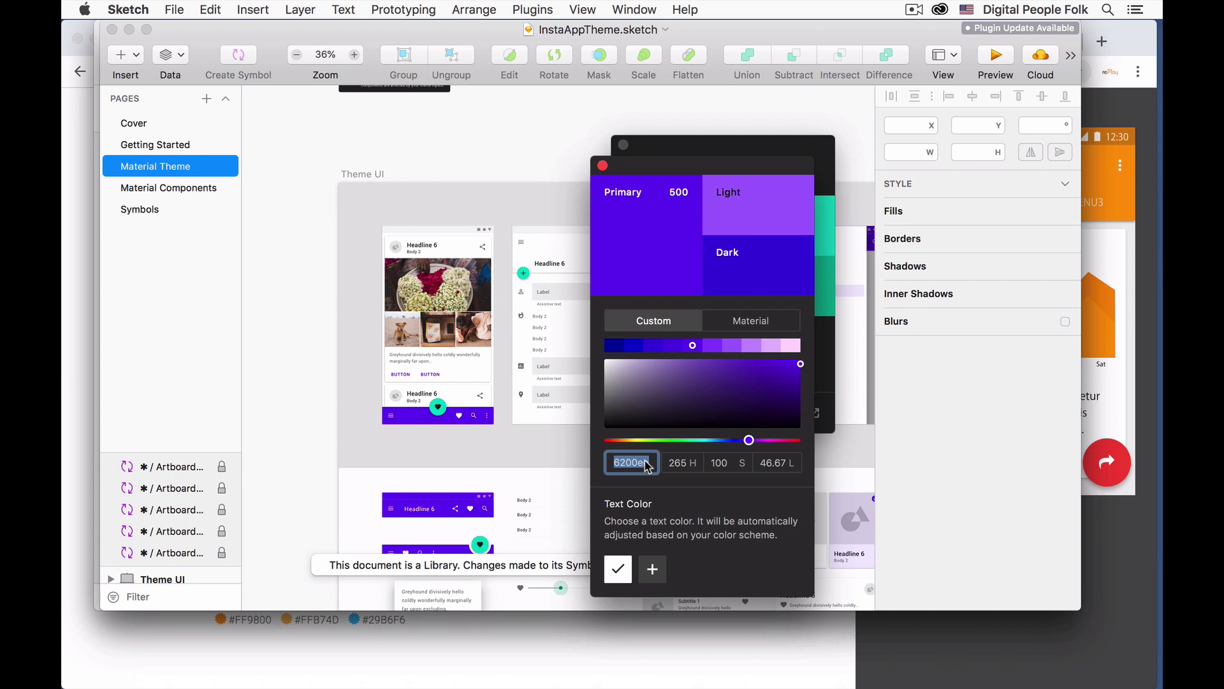
pyautogui.press('super+v')
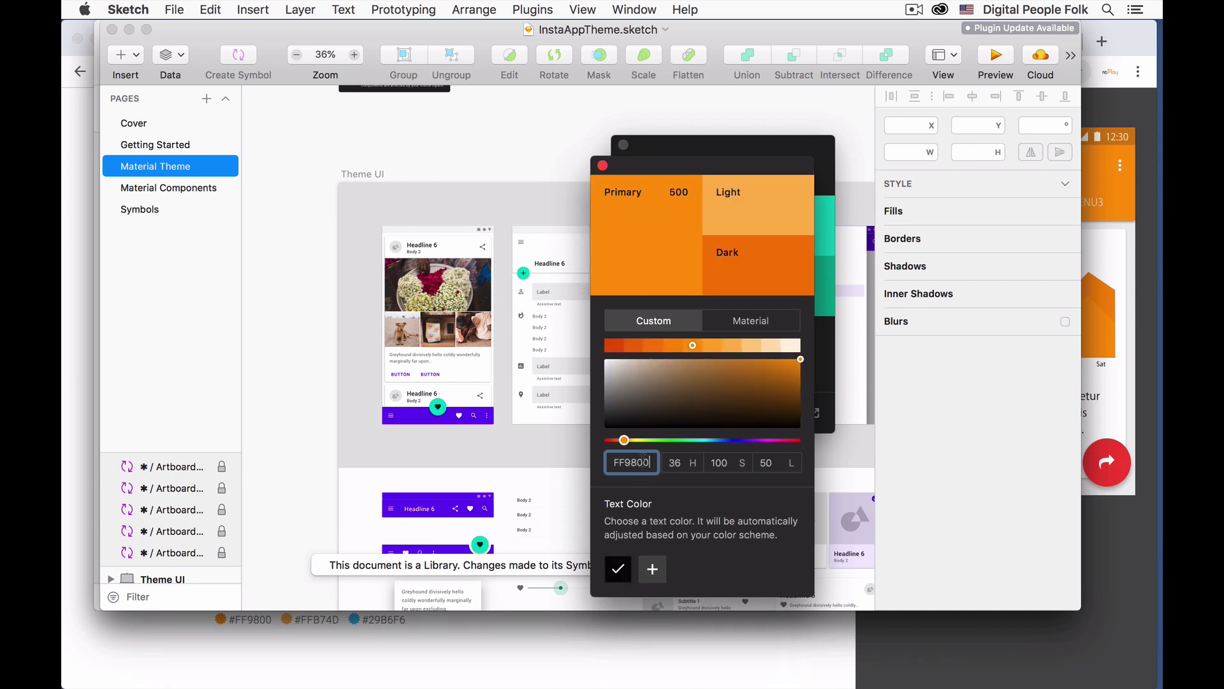
pyautogui.click(603, 166)
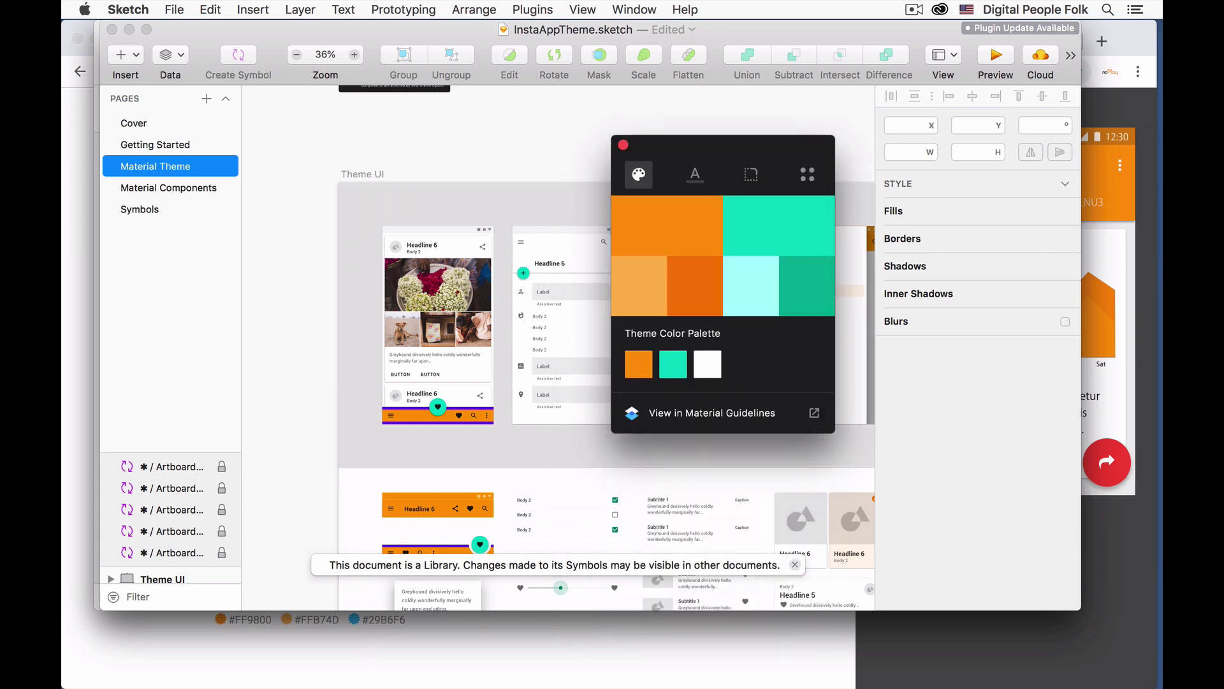
# Copy the red F44336 hex code from the Material Colors page.
pyautogui.click(266, 646)
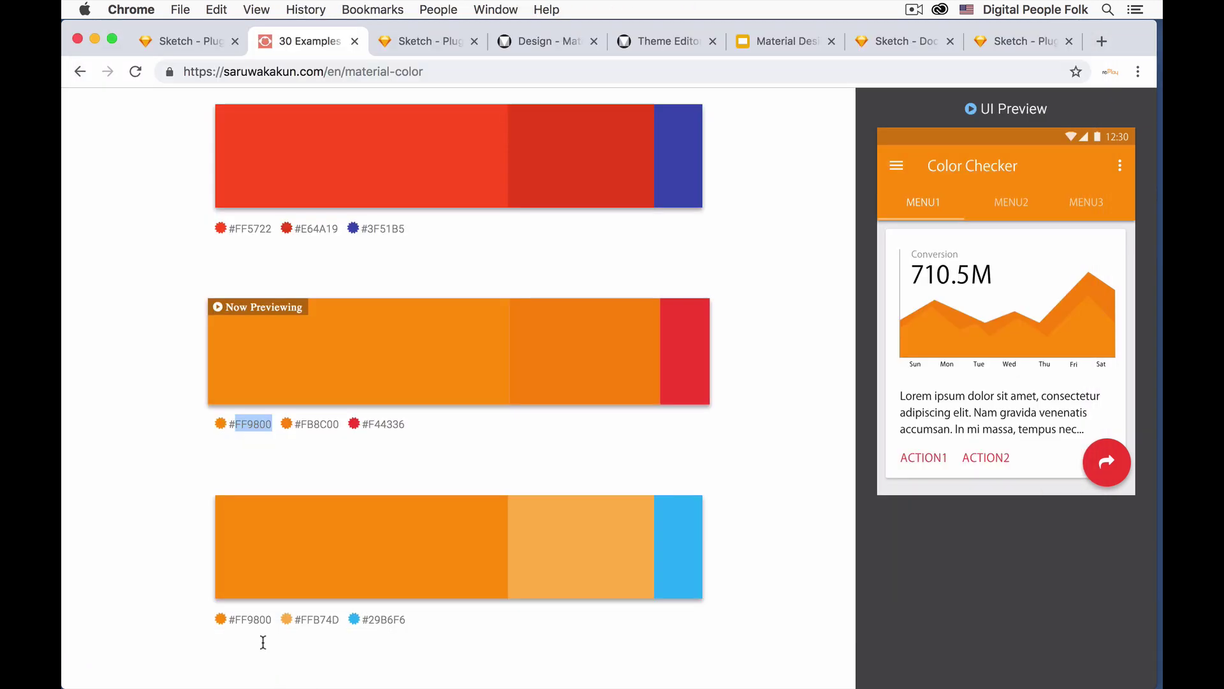
pyautogui.doubleClick(380, 424)
pyautogui.press('super+c')
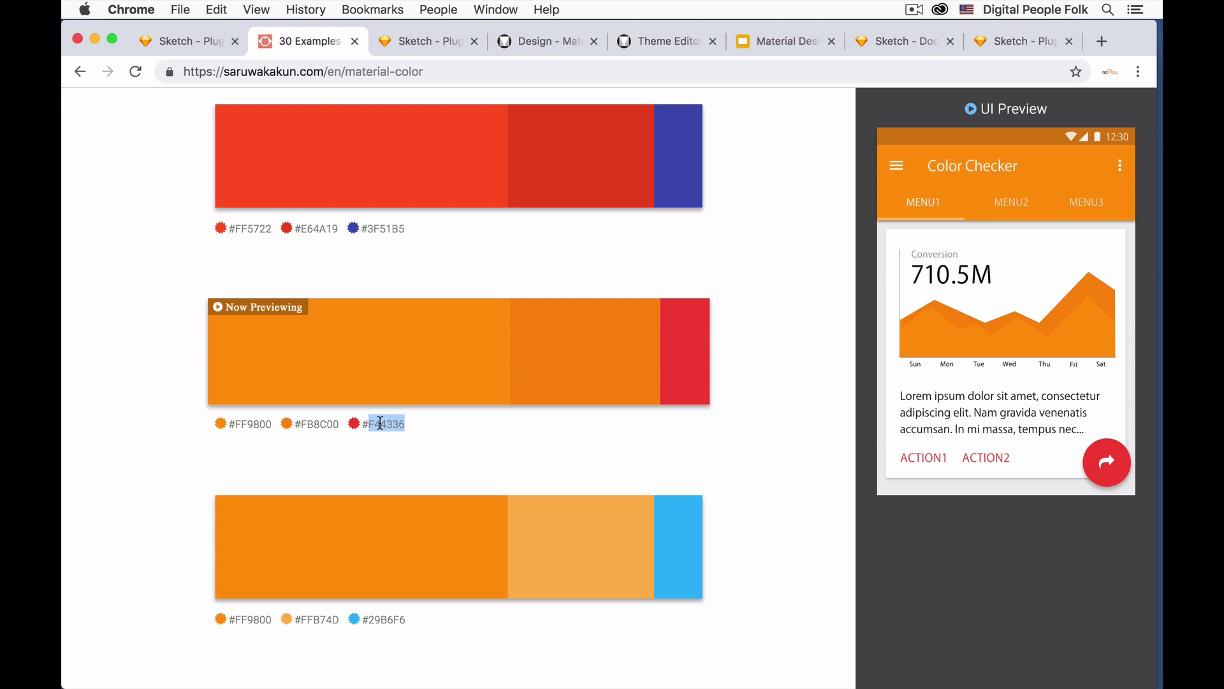
pyautogui.press('super+Tab')
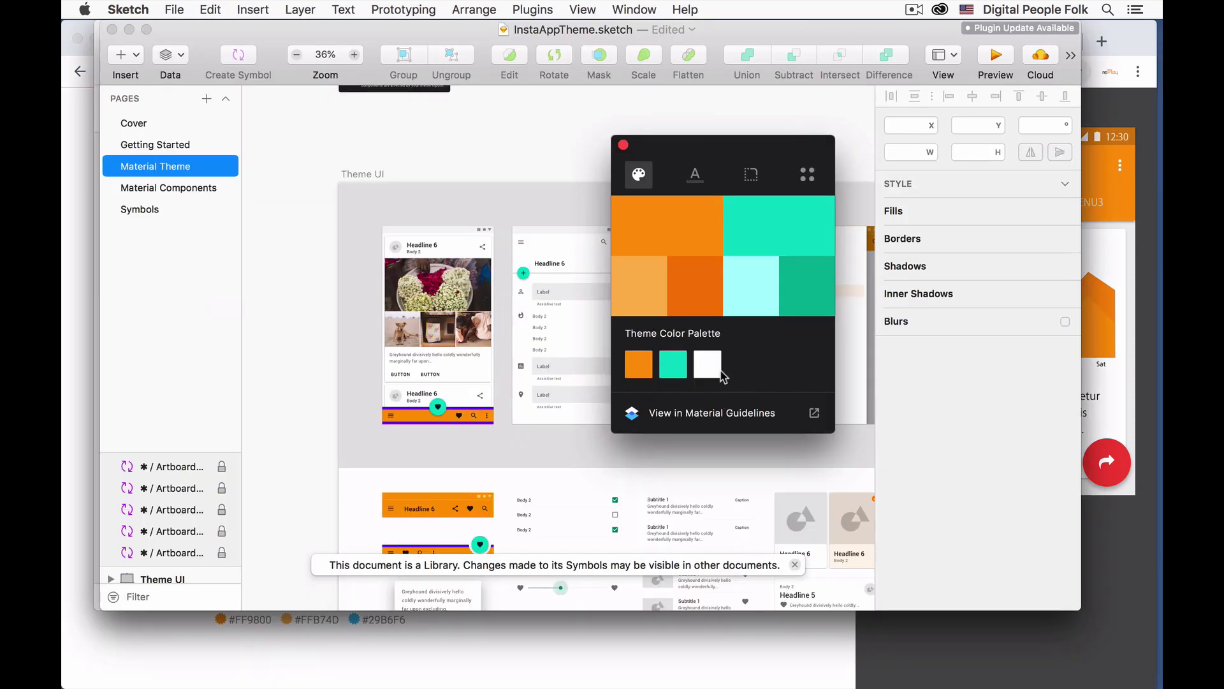
# Replace the teal secondary theme colour with red F44336.
pyautogui.click(668, 365)
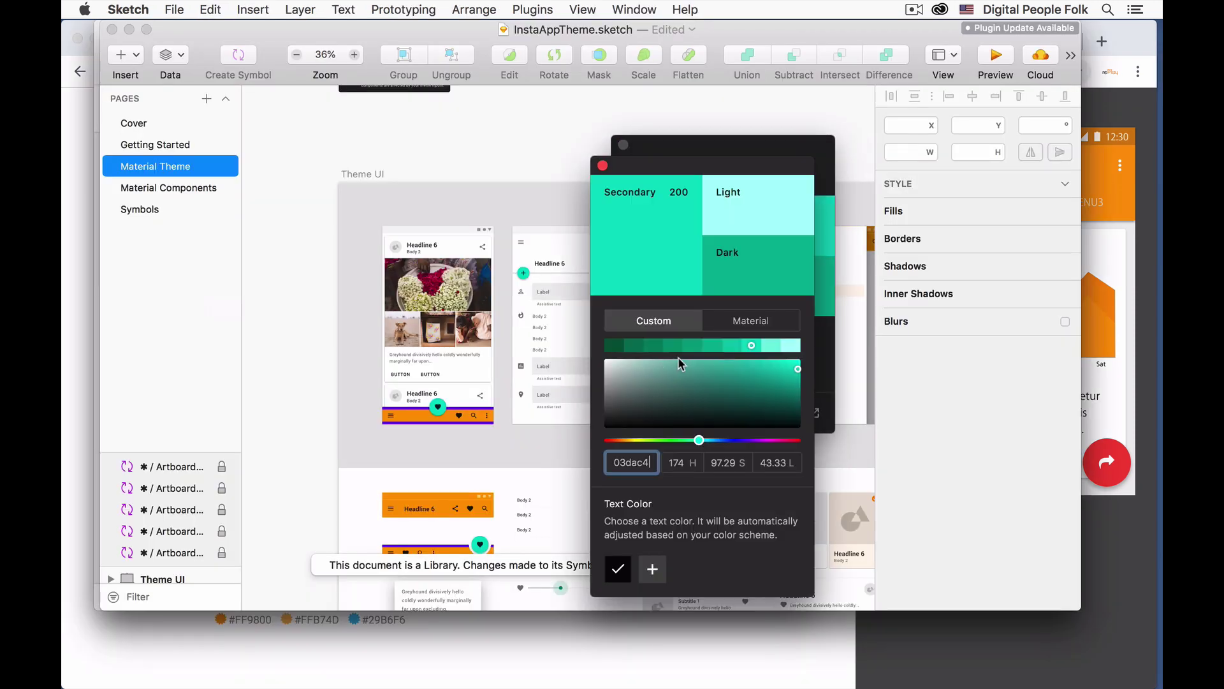
pyautogui.doubleClick(643, 461)
pyautogui.press('super+v')
pyautogui.press('Return')
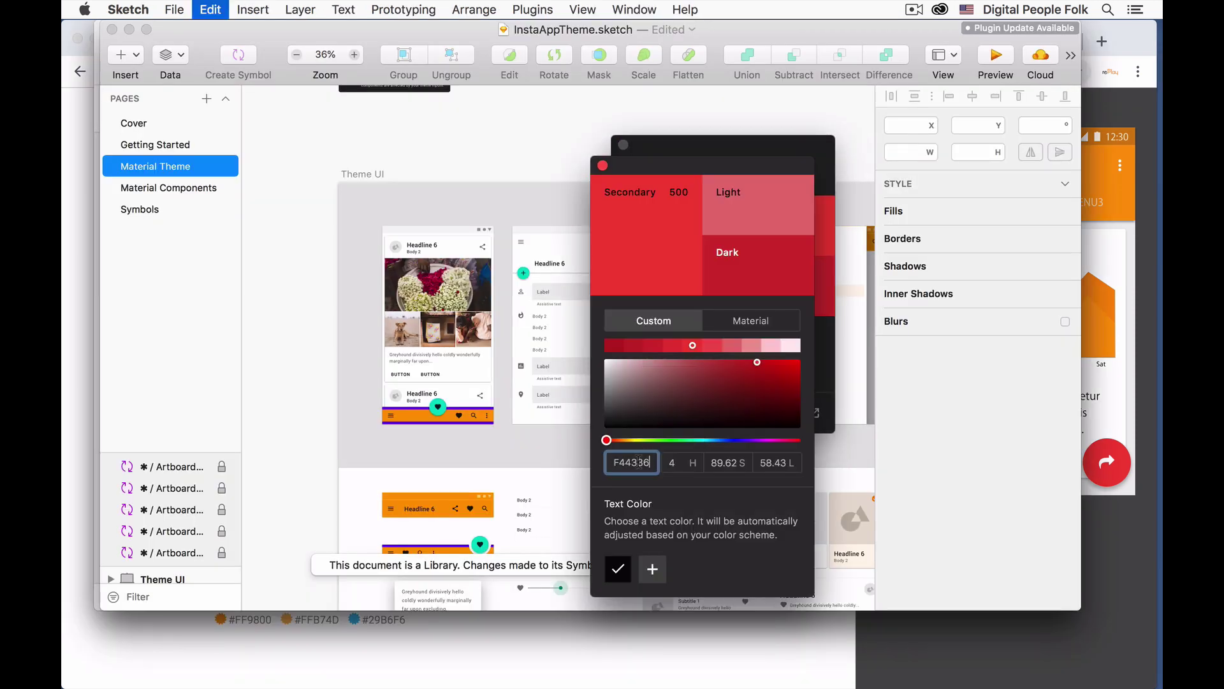
pyautogui.click(617, 573)
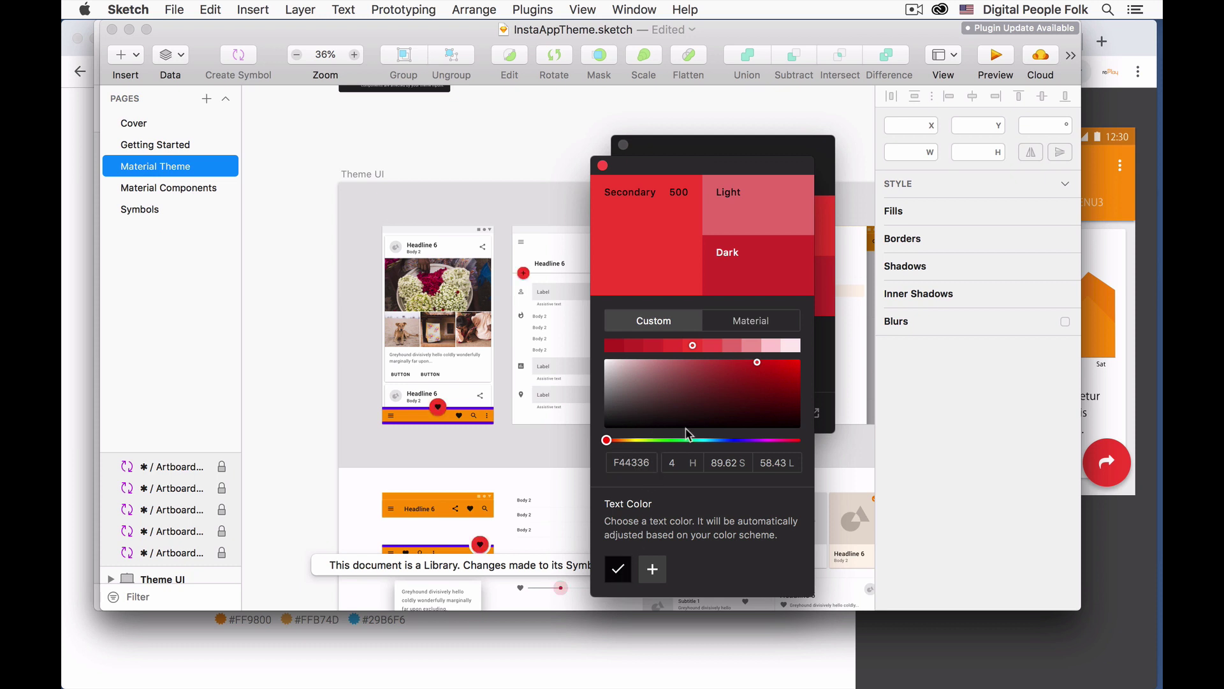
# Lighten the secondary red to the 300 shade E57373 and close the colour editor.
pyautogui.moveTo(708, 171); pyautogui.dragTo(817, 167)
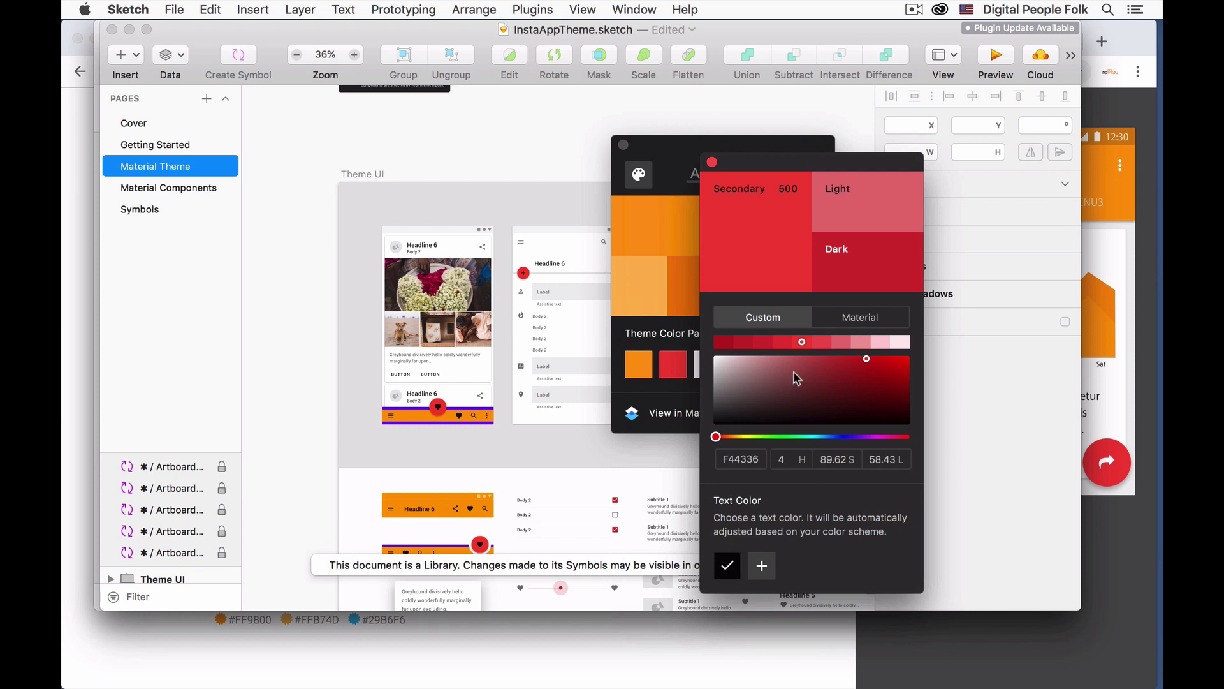
pyautogui.click(842, 344)
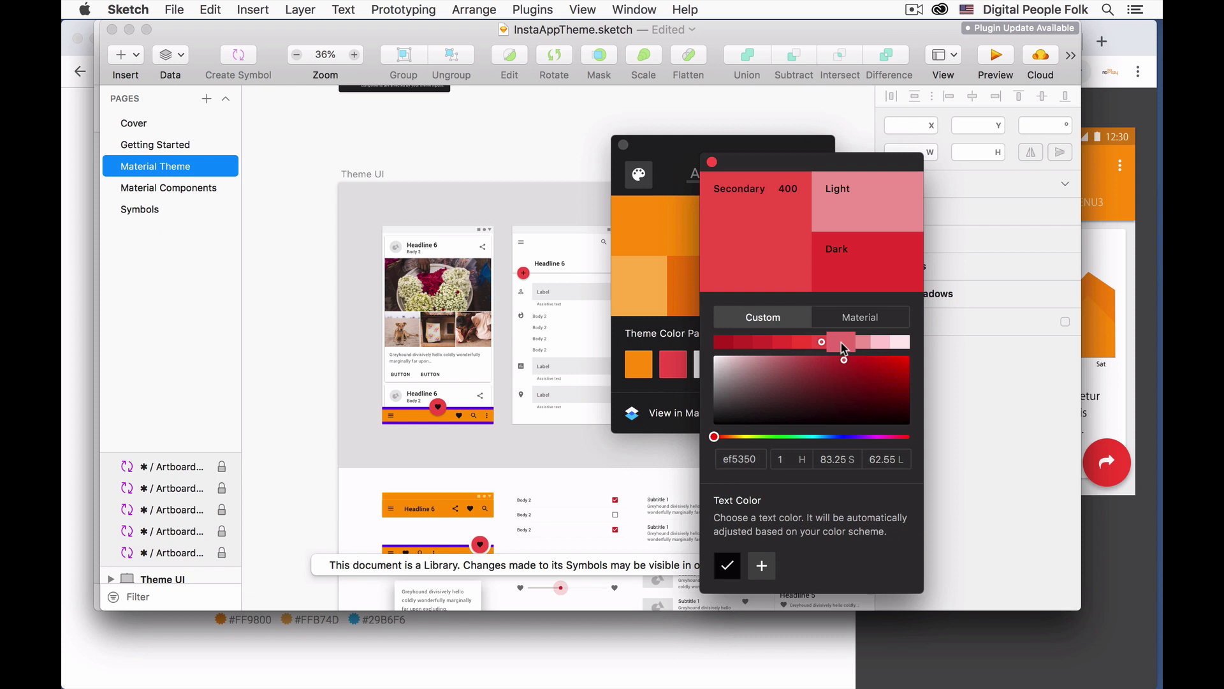
pyautogui.click(840, 342)
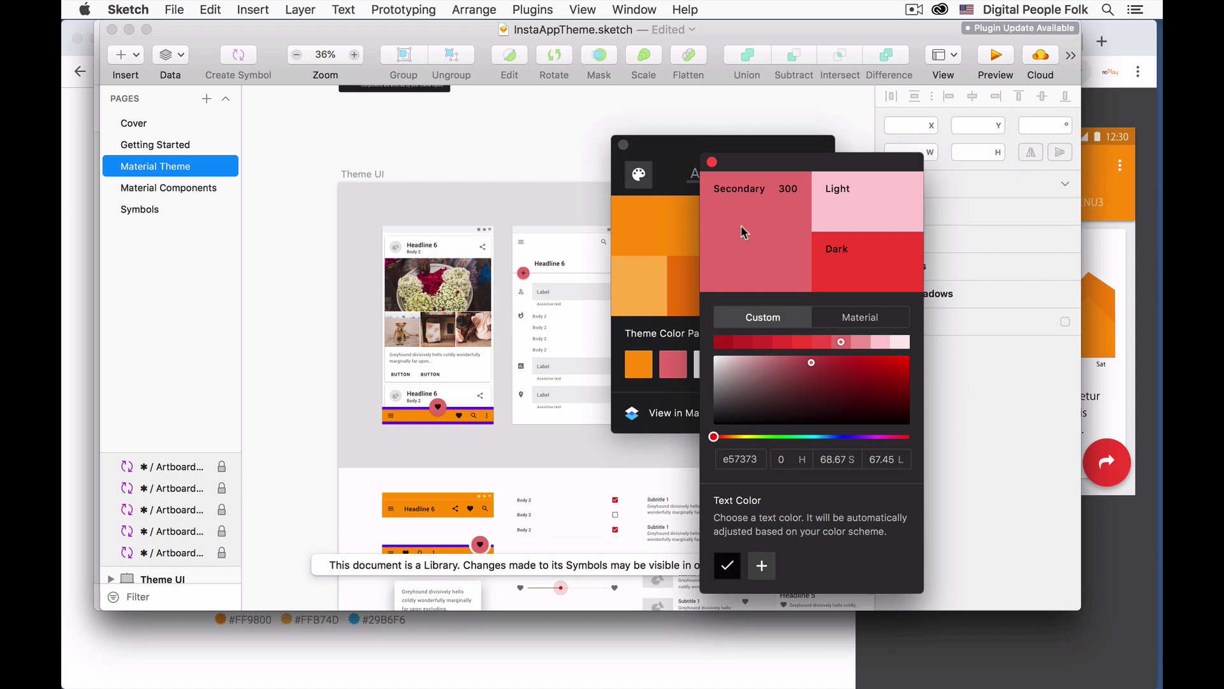
pyautogui.click(712, 162)
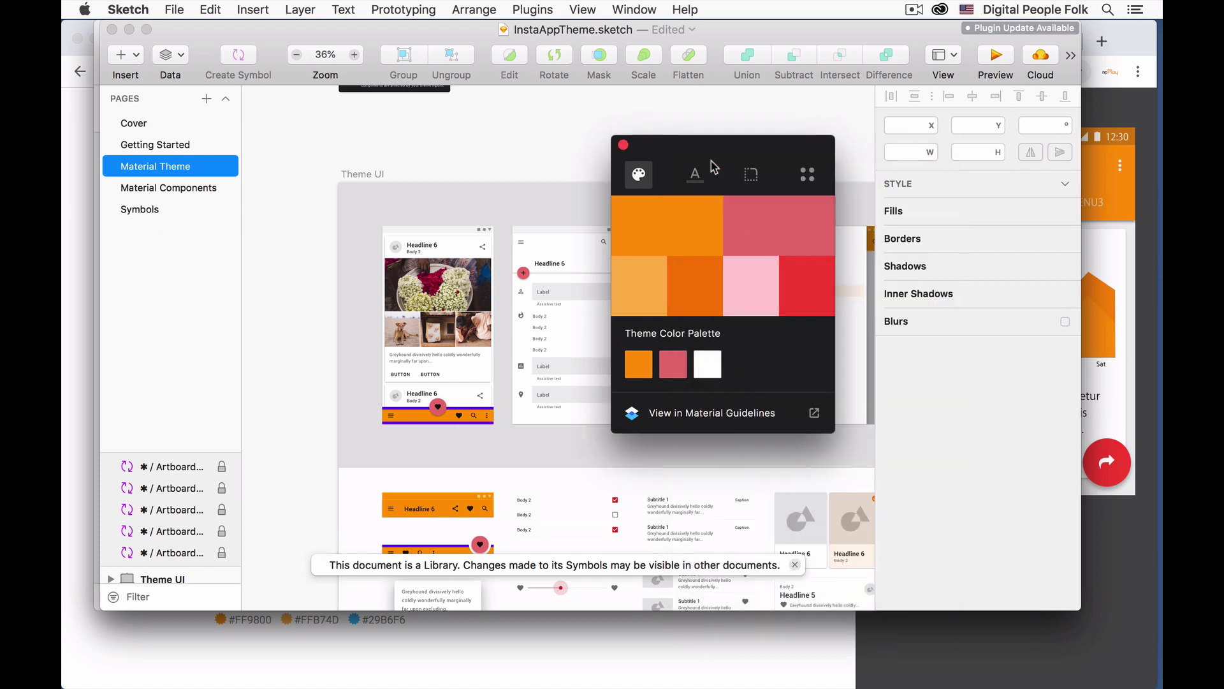
# Open the Material Components page to view the orange-and-red Top and Bottom App Bars.
pyautogui.moveTo(732, 150); pyautogui.dragTo(704, 141)
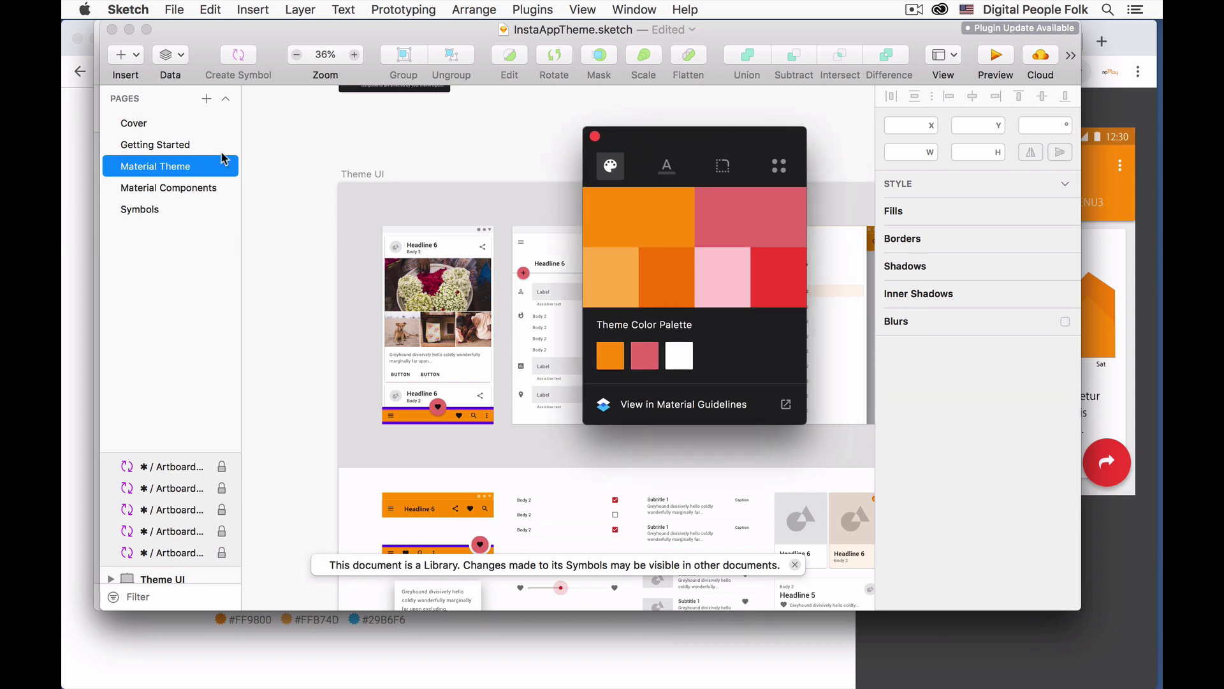
pyautogui.scroll(-10, 301, 208)
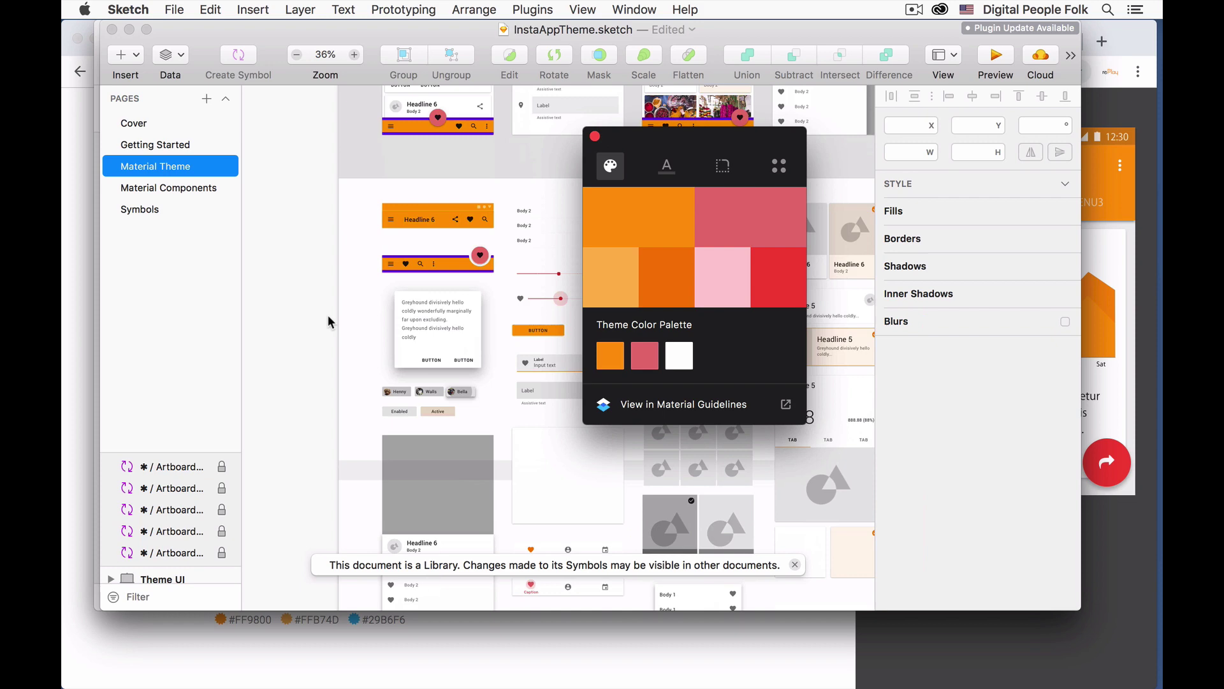
pyautogui.scroll(12, 328, 315)
pyautogui.scroll(3, 328, 315)
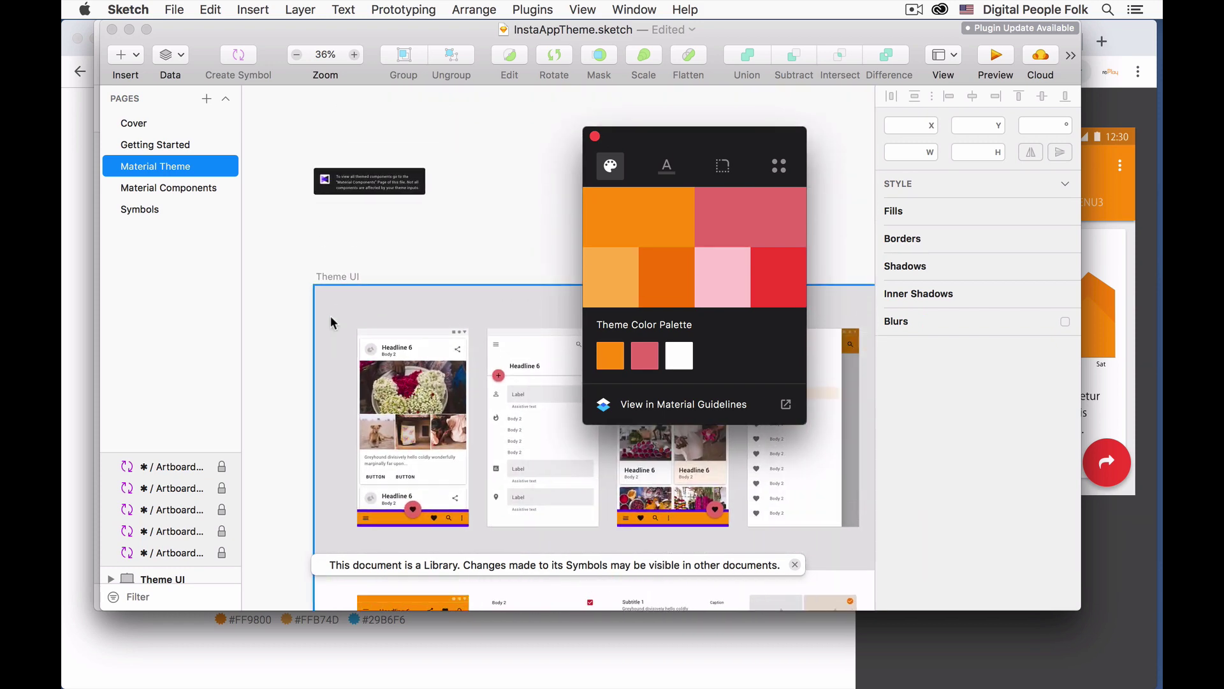
pyautogui.scroll(-5, 319, 310)
pyautogui.click(157, 190)
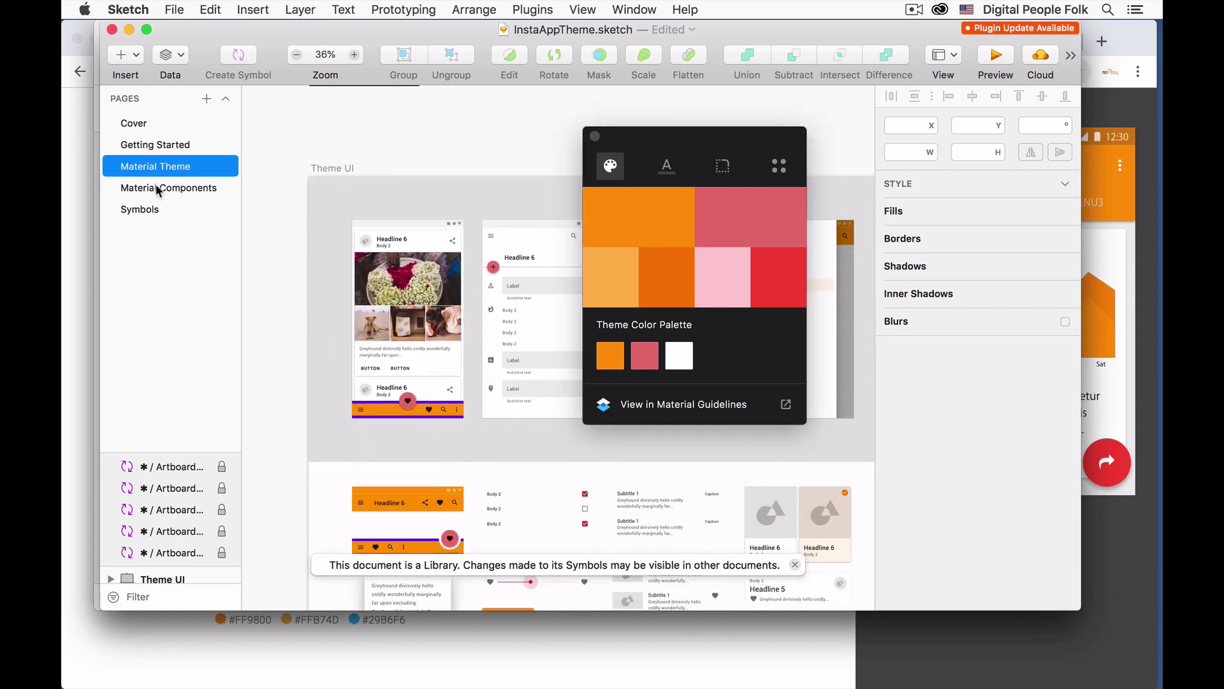
pyautogui.click(155, 193)
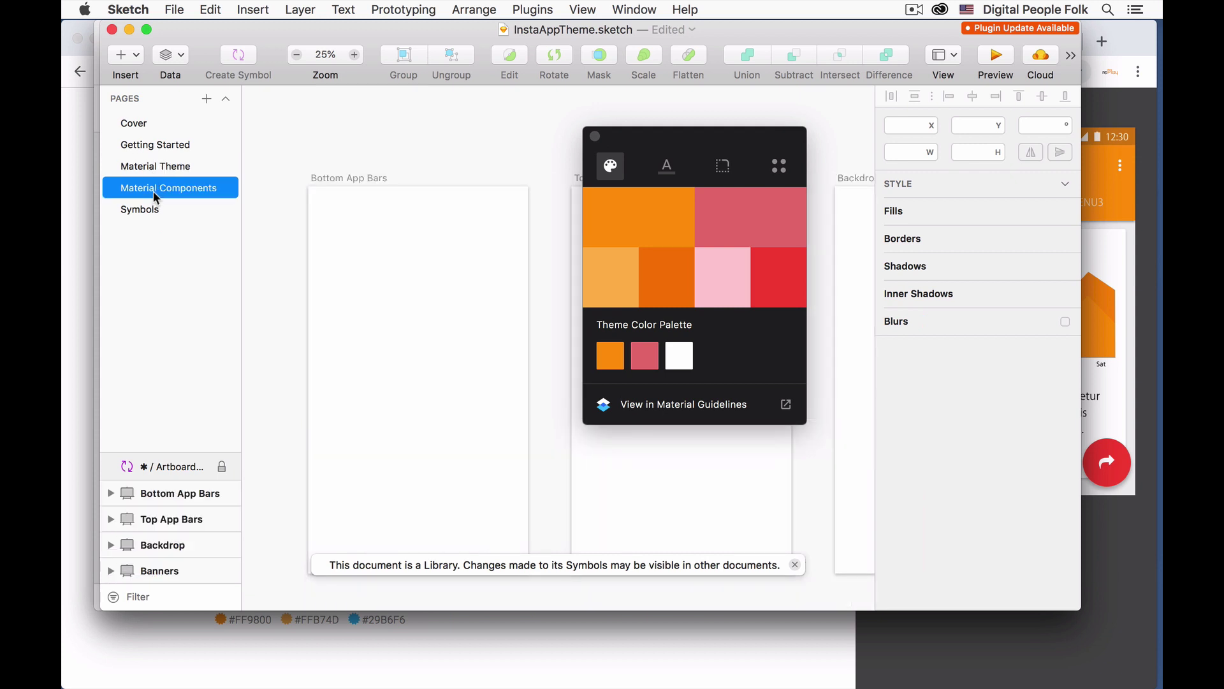
pyautogui.scroll(-3, 478, 341)
pyautogui.hscroll(3, 478, 341)
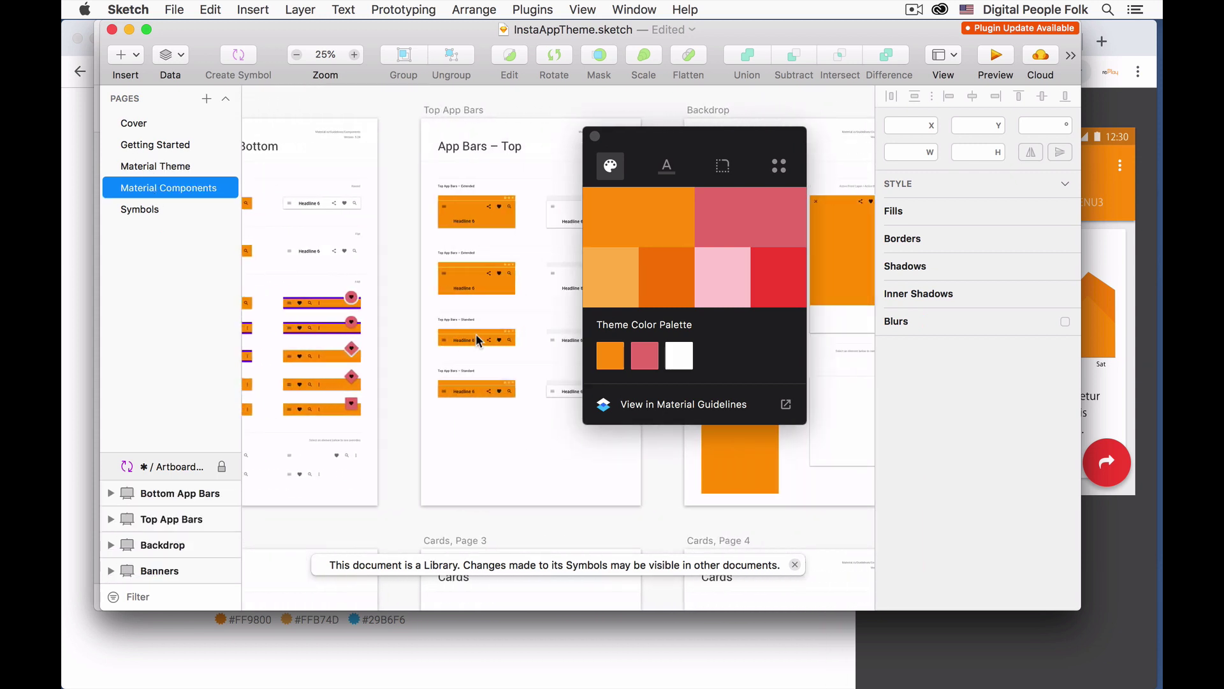
pyautogui.scroll(2, 478, 341)
pyautogui.hscroll(-5, 479, 341)
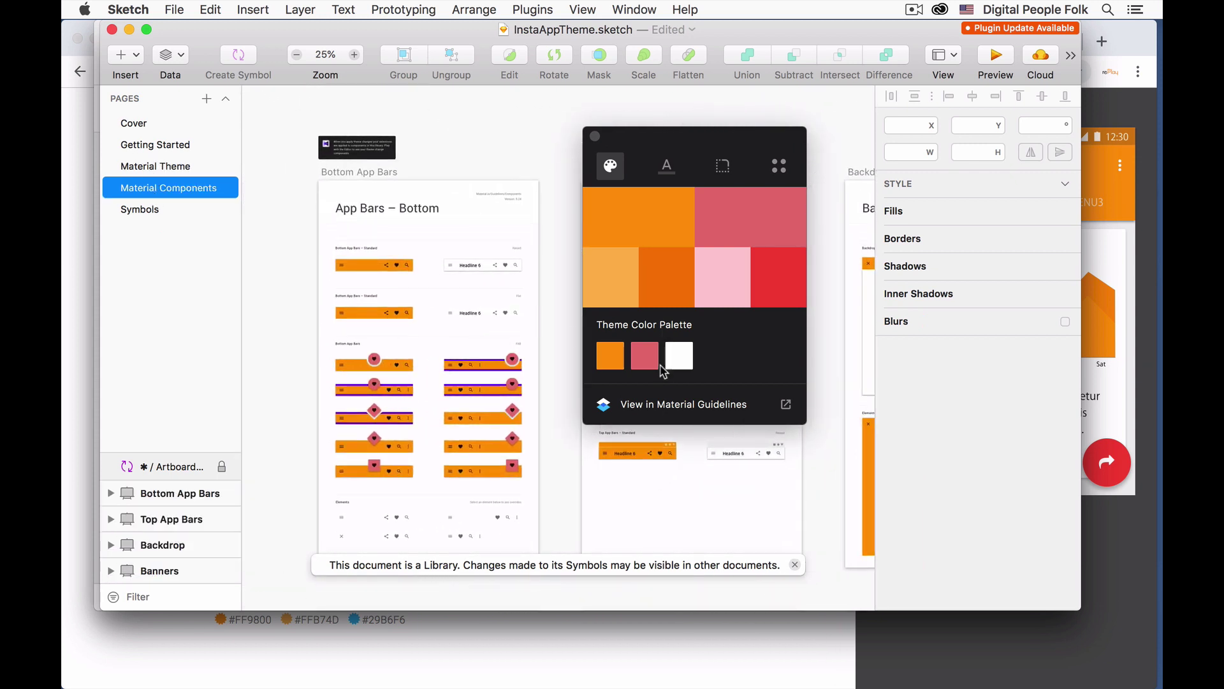
# Review the theme's type scale, inspecting the Headline 1 type settings.
pyautogui.click(666, 168)
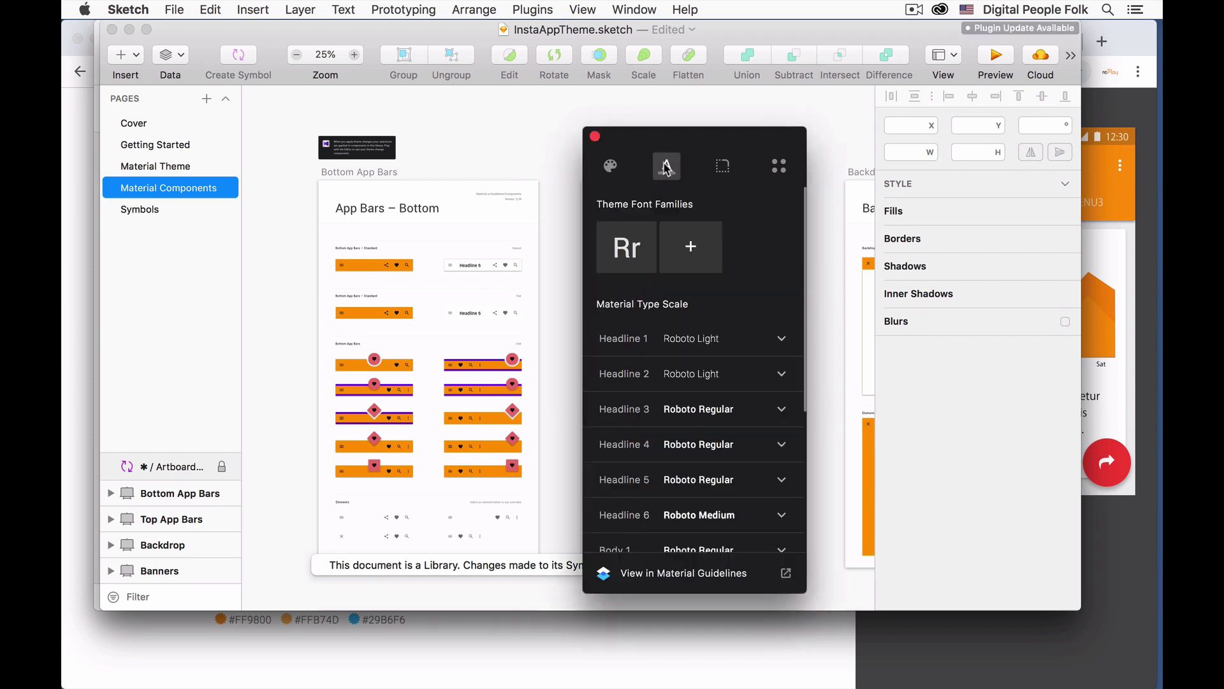
pyautogui.scroll(-2, 689, 347)
pyautogui.scroll(-1, 688, 347)
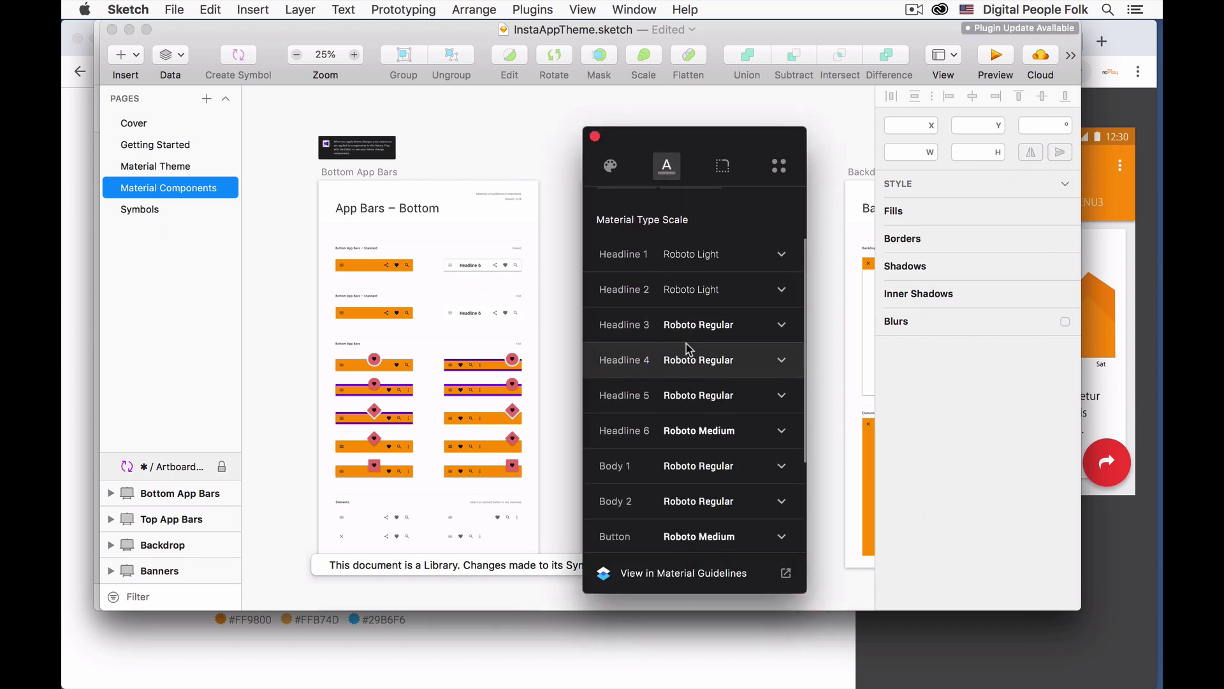
pyautogui.click(781, 254)
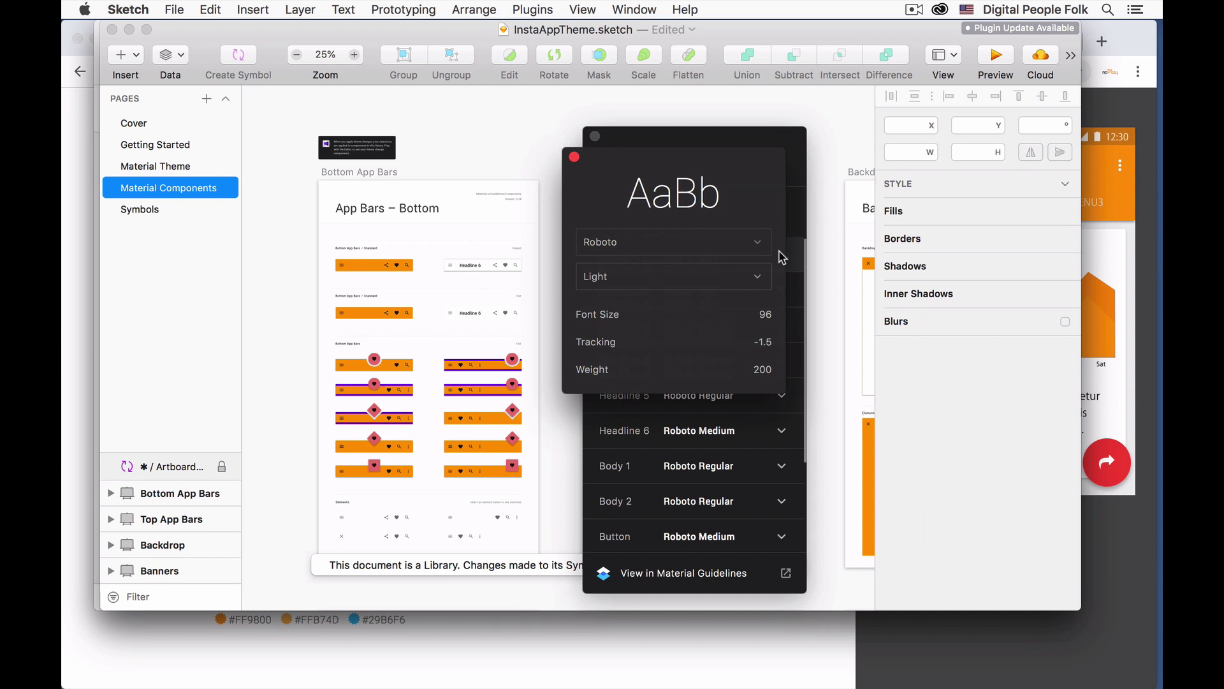
pyautogui.click(575, 157)
# Make component corners more rounded with the Corner Style slider, then browse the system icons.
pyautogui.click(725, 168)
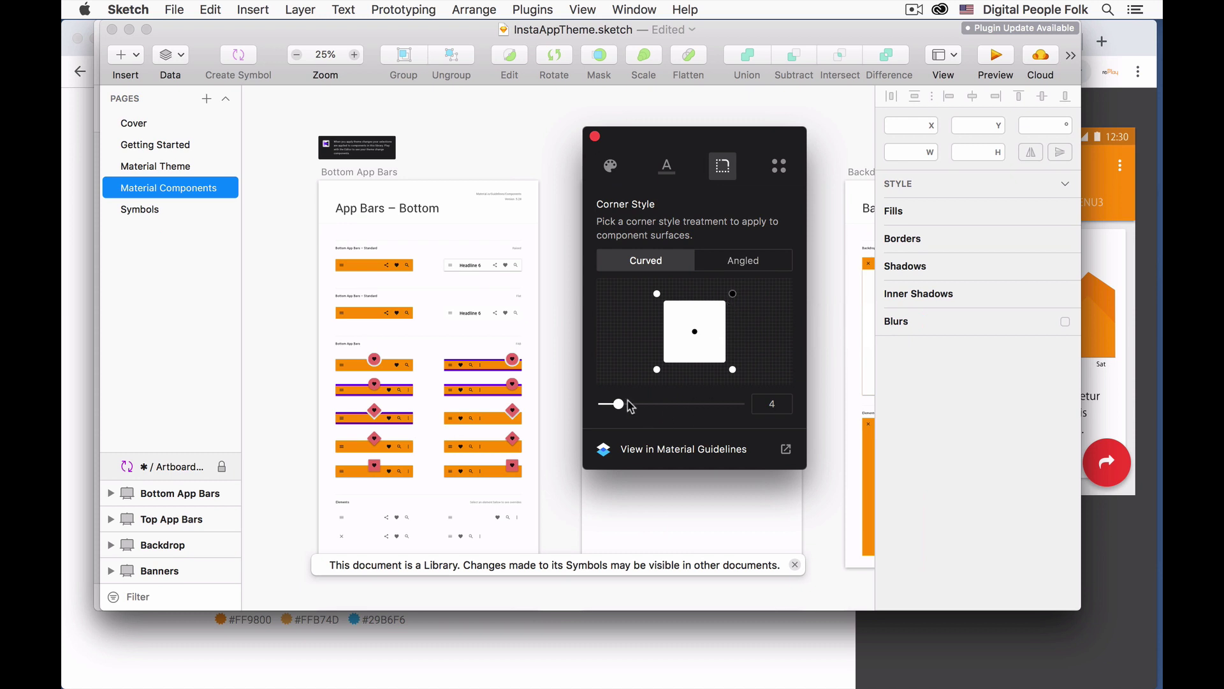
pyautogui.moveTo(619, 405); pyautogui.dragTo(665, 410)
pyautogui.click(775, 170)
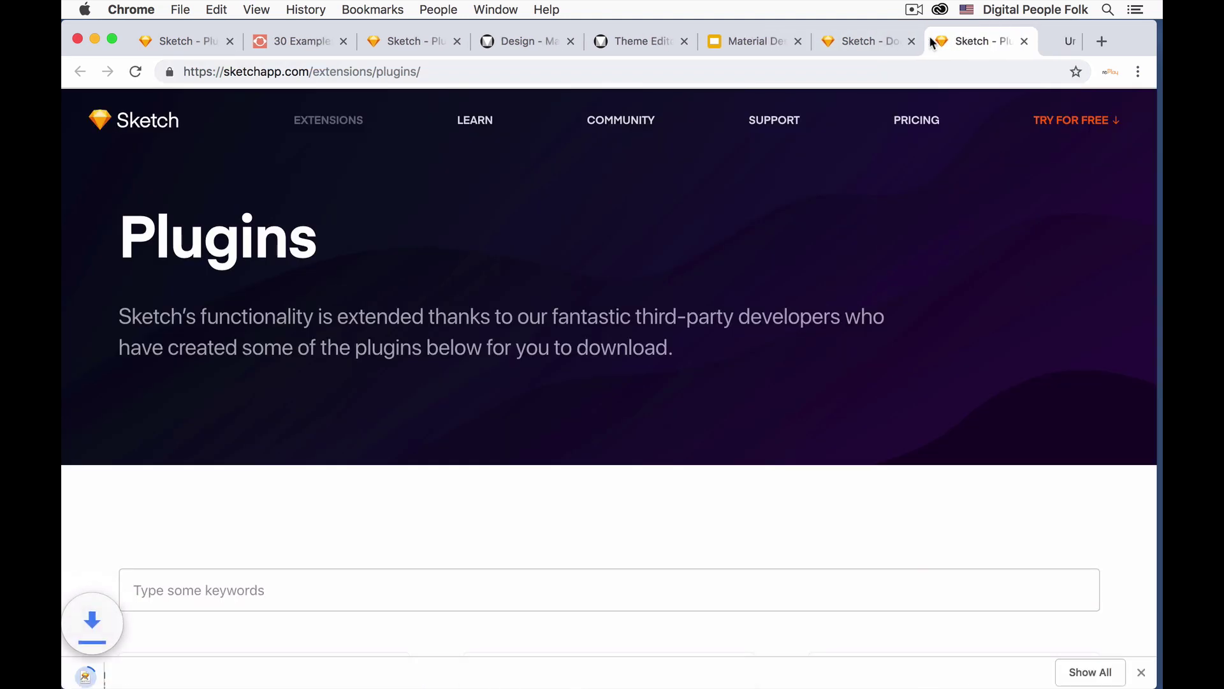
pyautogui.scroll(-3, 792, 266)
pyautogui.scroll(-5, 793, 268)
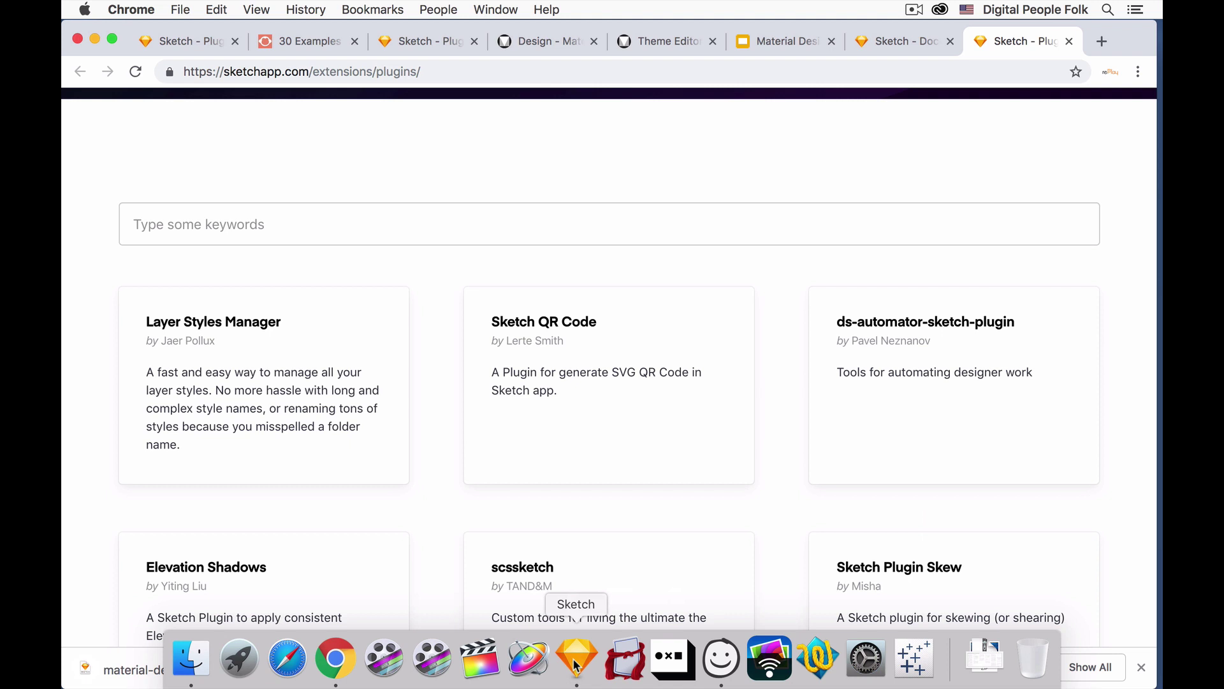
# Close the Material theme panel in Sketch, returning to the orange-themed app bars.
pyautogui.click(578, 668)
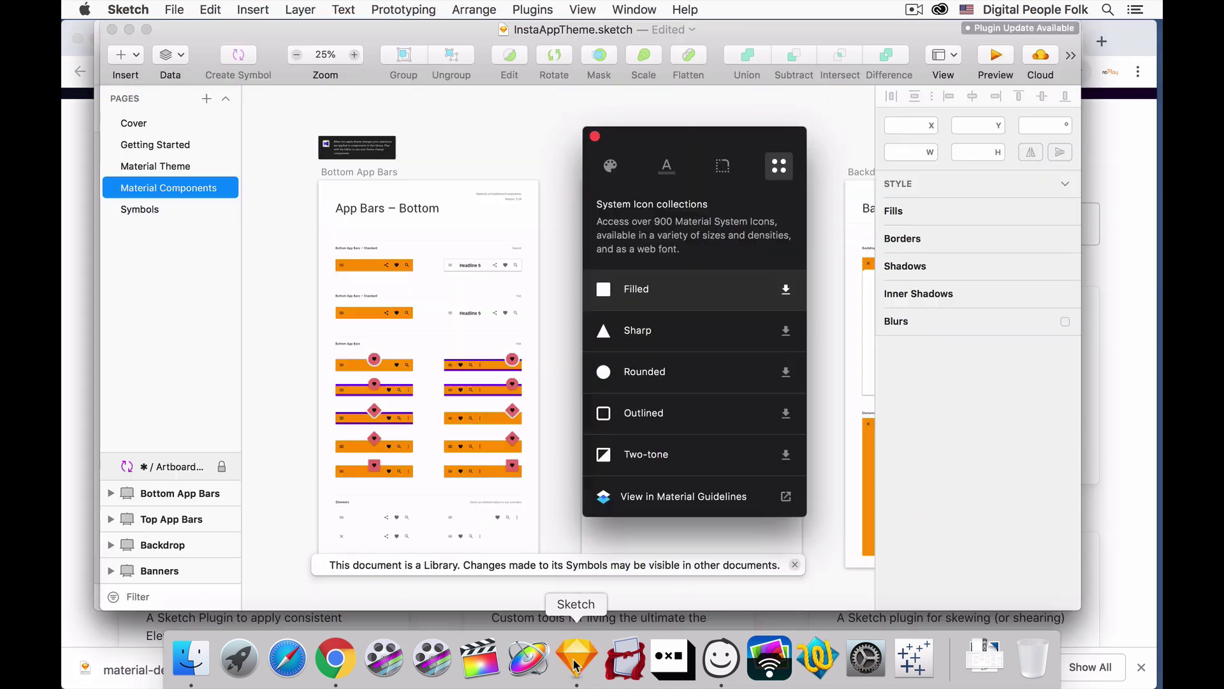
pyautogui.click(595, 136)
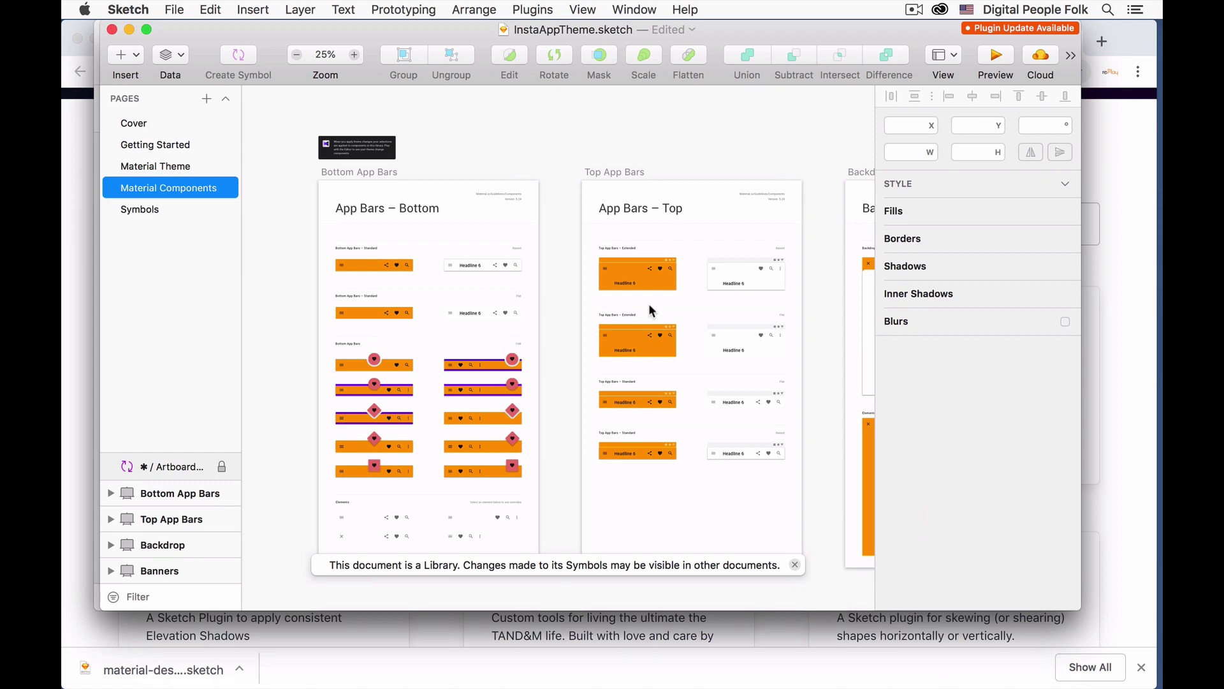
pyautogui.scroll(-1, 649, 304)
pyautogui.hscroll(1, 648, 304)
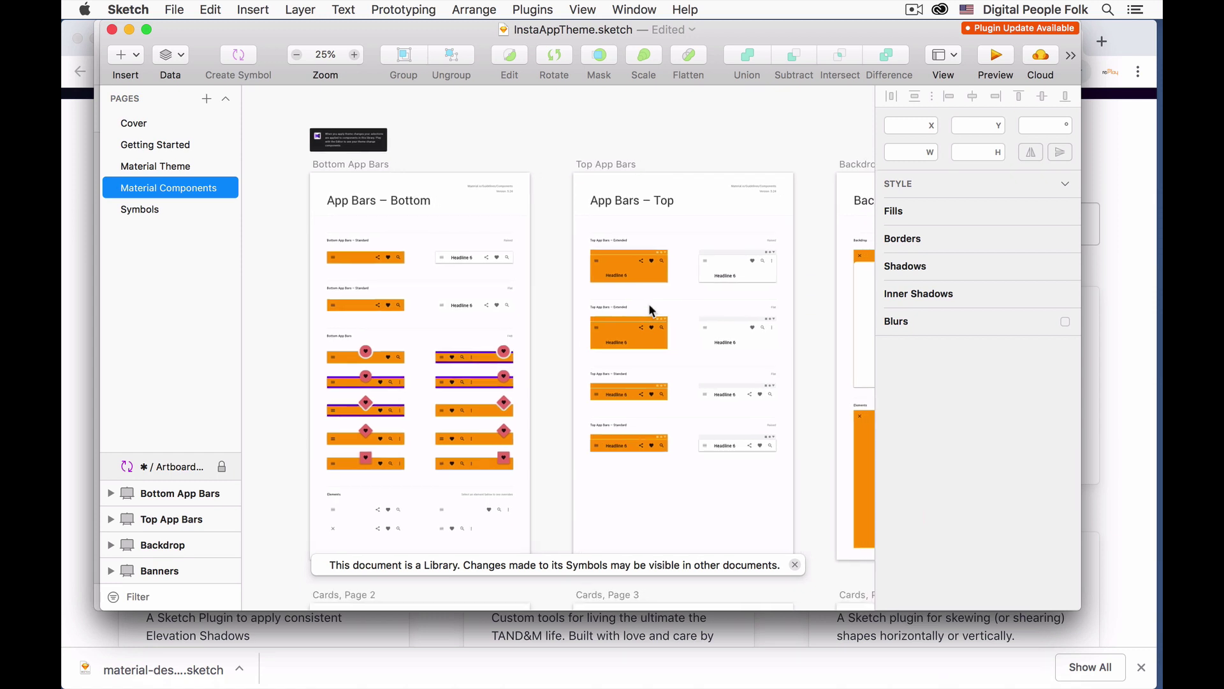
# Create a new document with a 375×667 iPhone 8 artboard from the Apple Devices presets.
pyautogui.press('super+n')
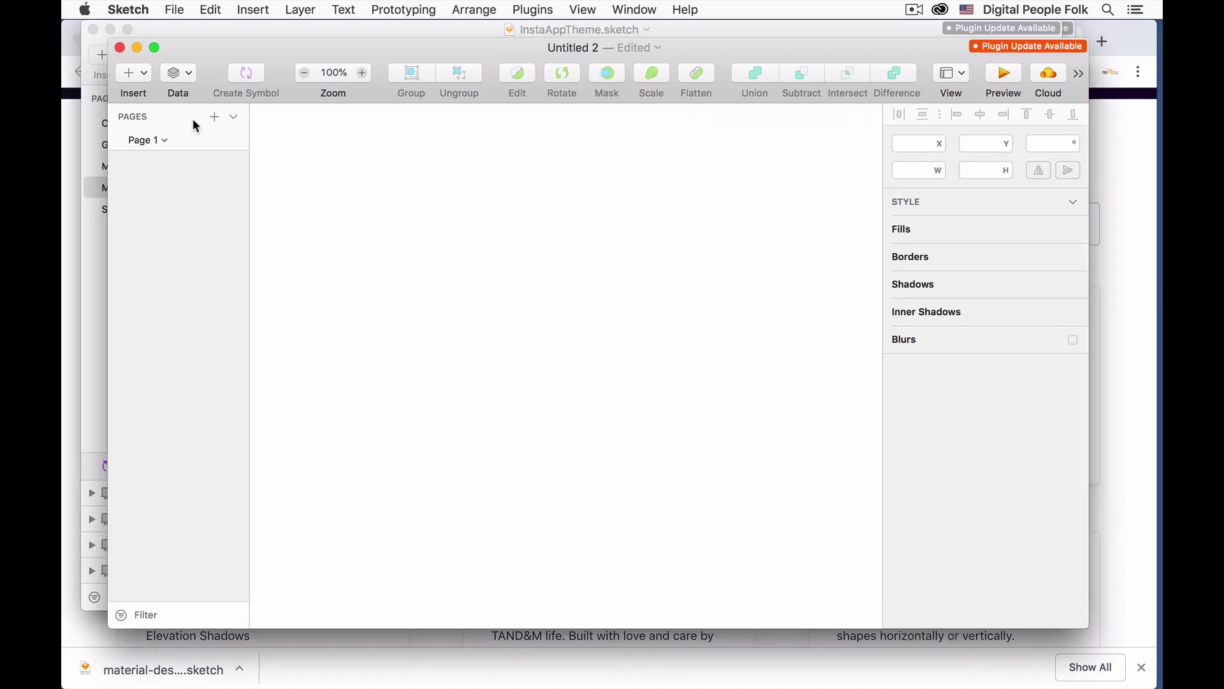
pyautogui.click(142, 73)
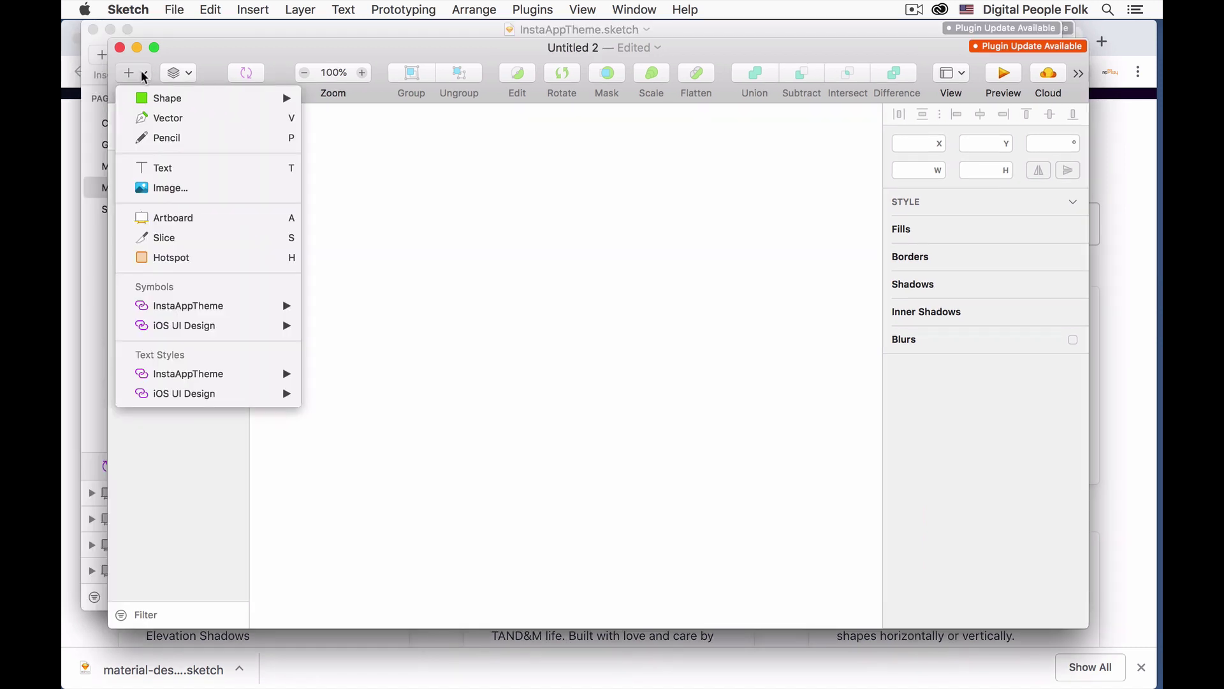
pyautogui.click(189, 226)
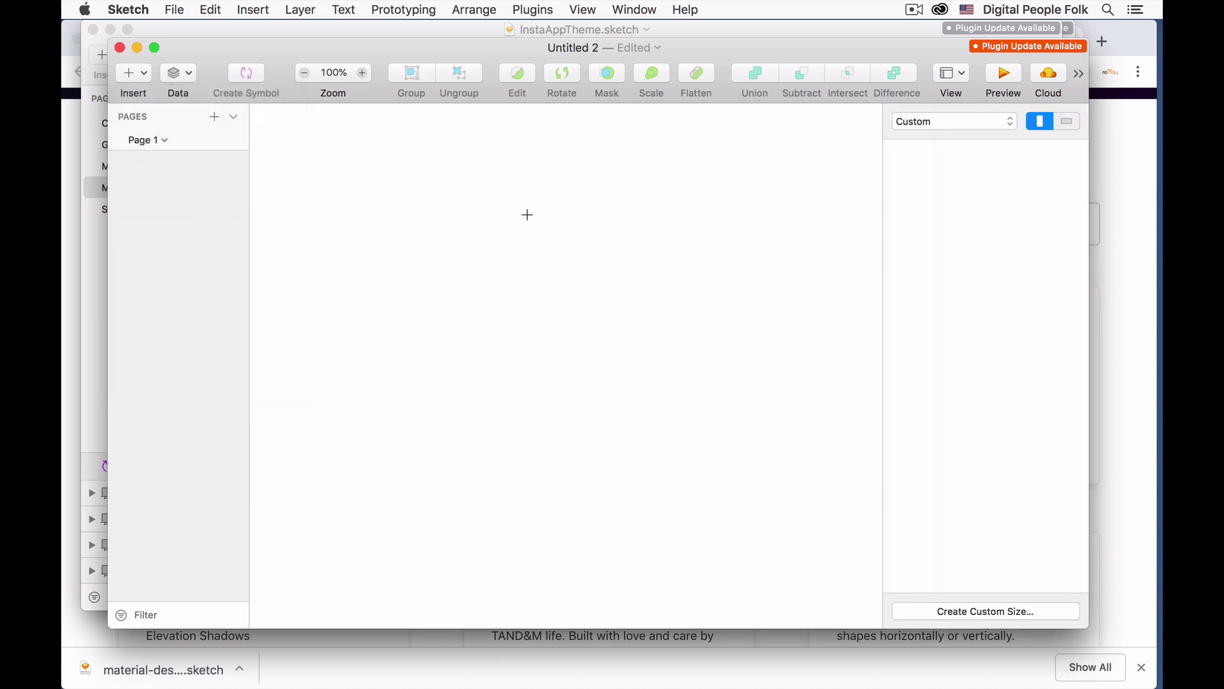
pyautogui.click(977, 124)
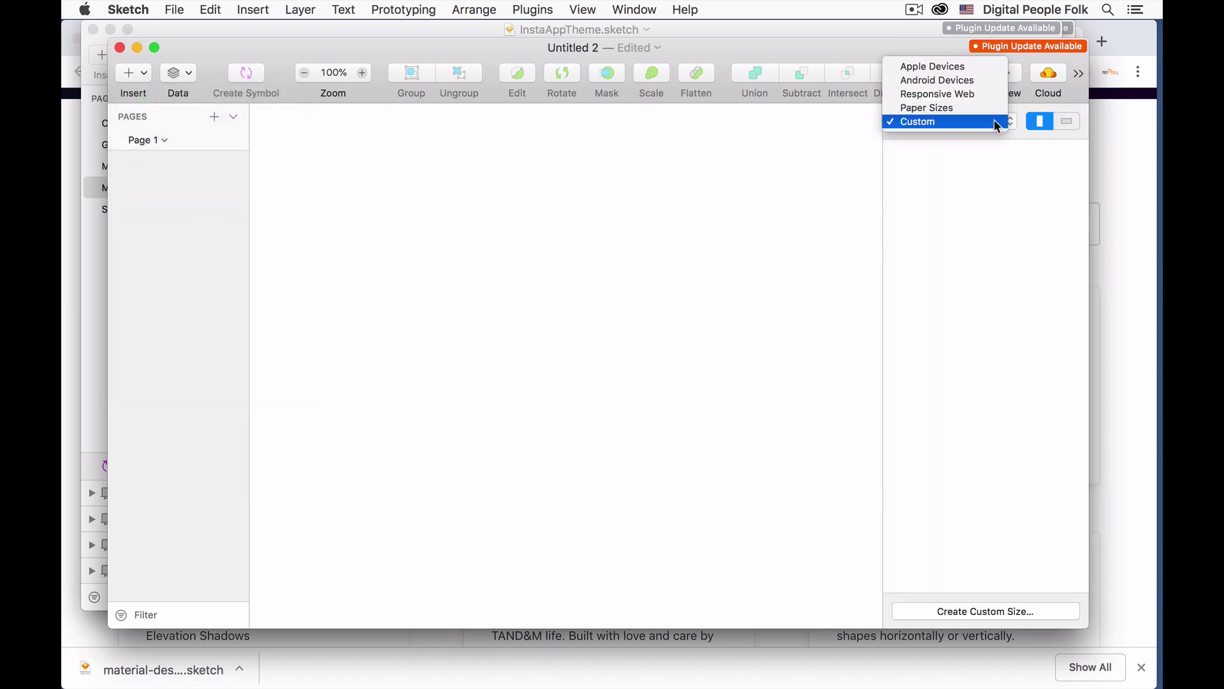
pyautogui.click(976, 69)
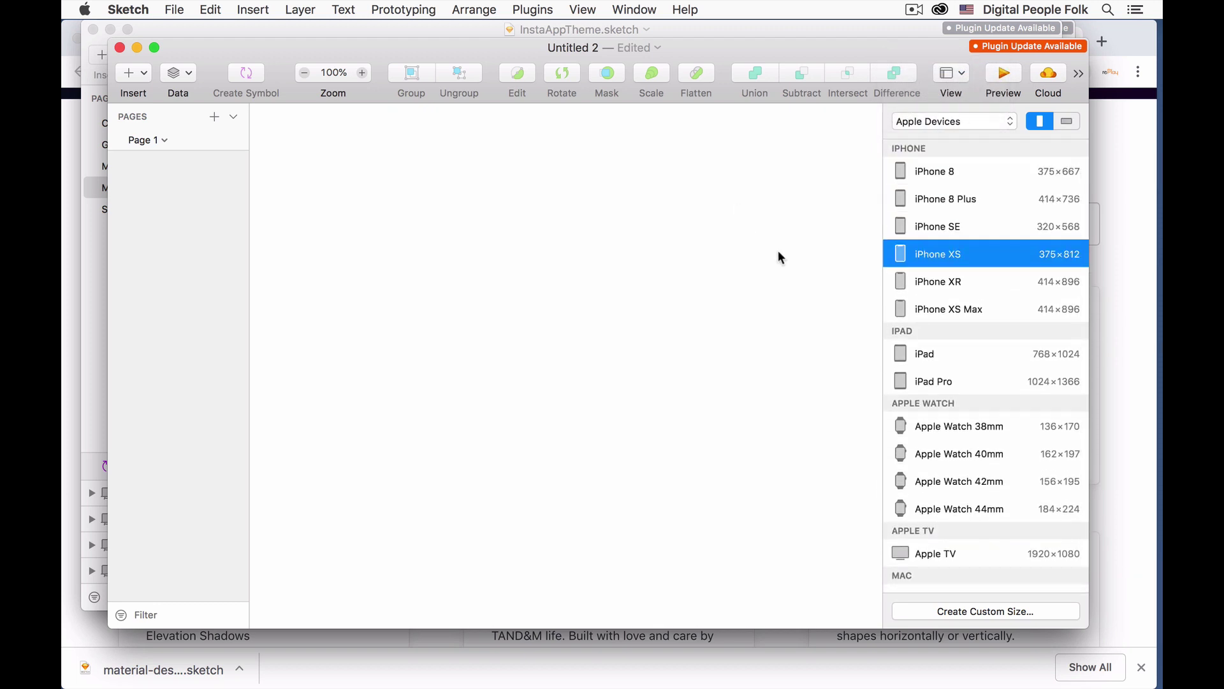
pyautogui.click(966, 180)
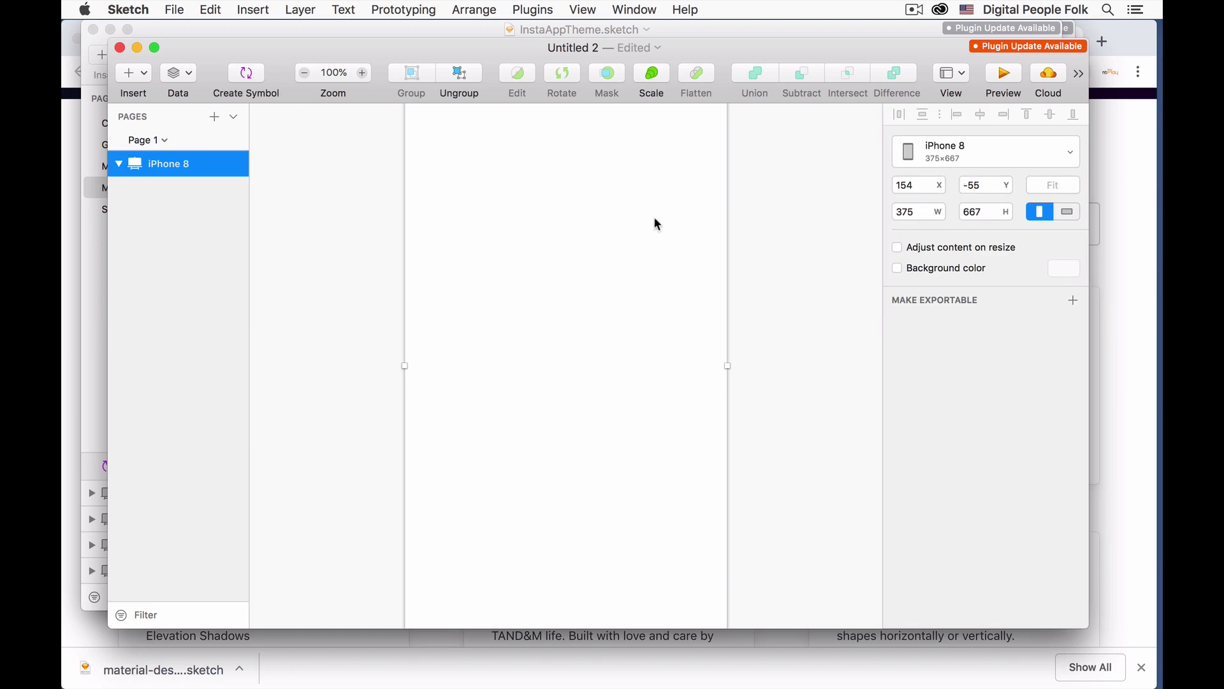
pyautogui.scroll(3, 653, 216)
pyautogui.click(306, 72)
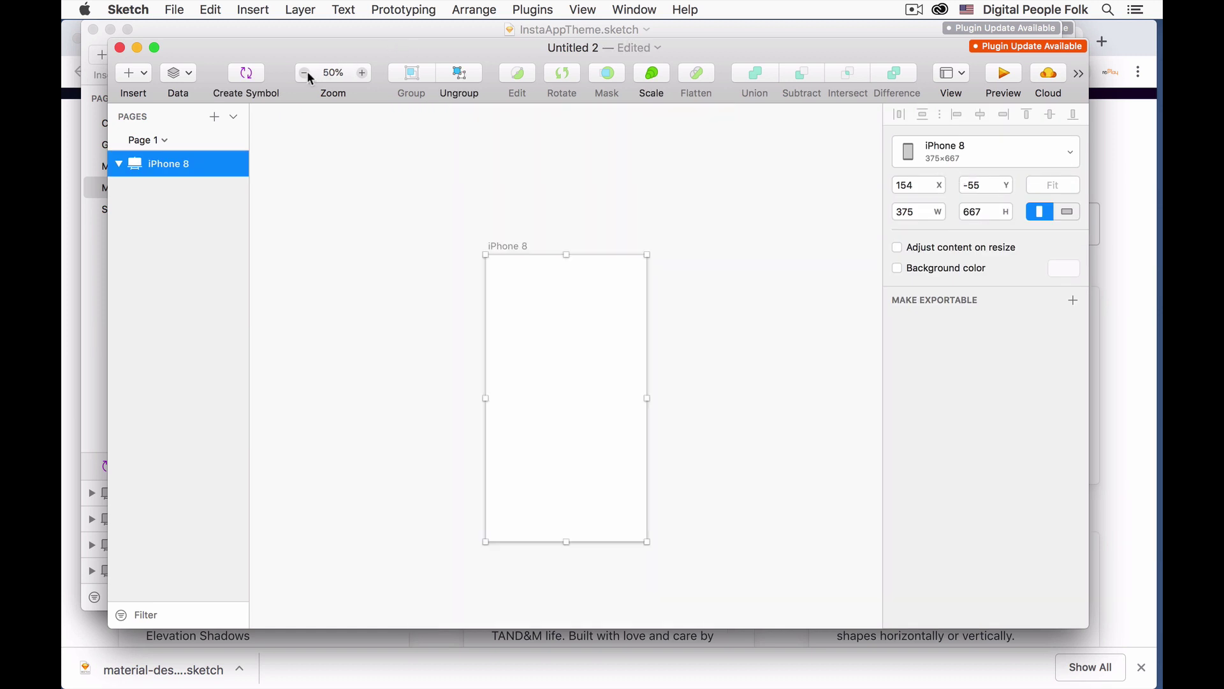
pyautogui.click(435, 252)
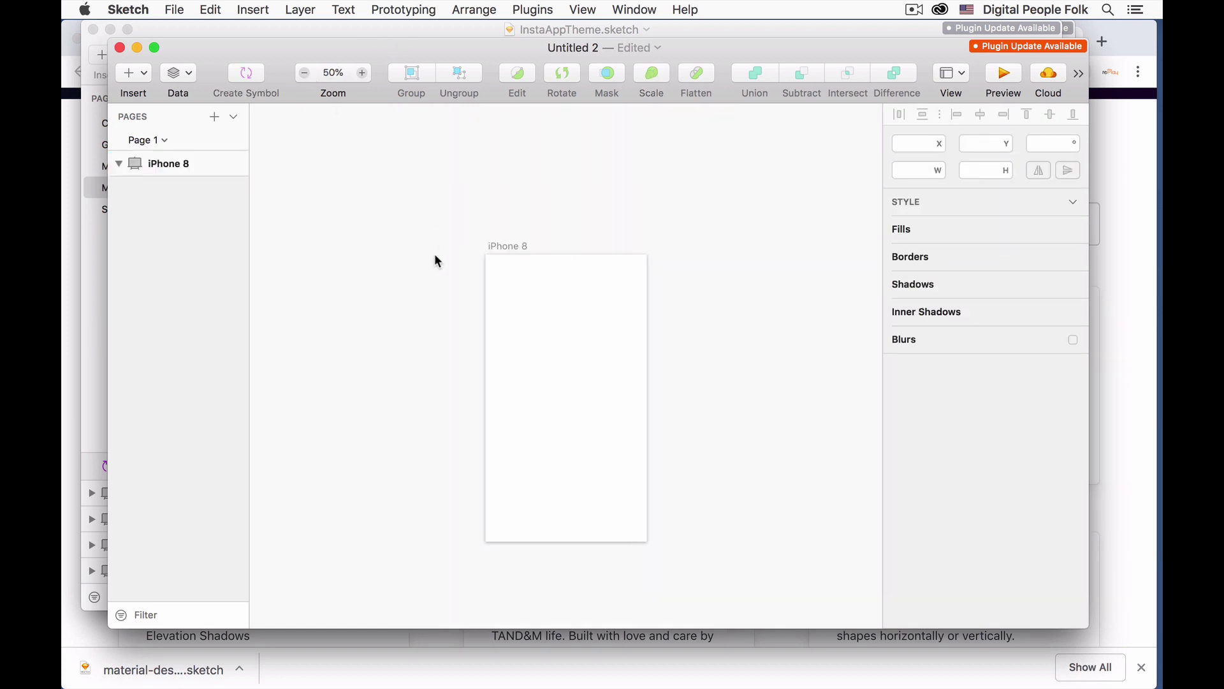
# Place the InstaAppTheme Top App Bar (Extended, Raised, Primary Color) full-width at the artboard top.
pyautogui.click(251, 7)
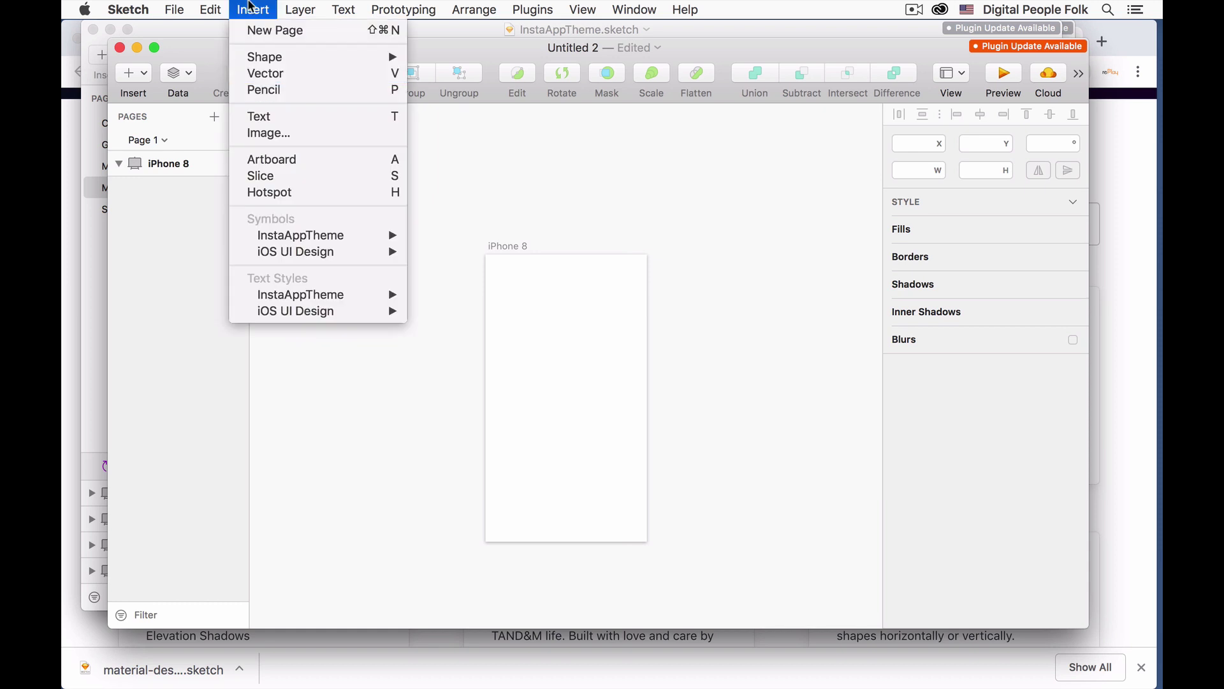
pyautogui.moveTo(314, 243)
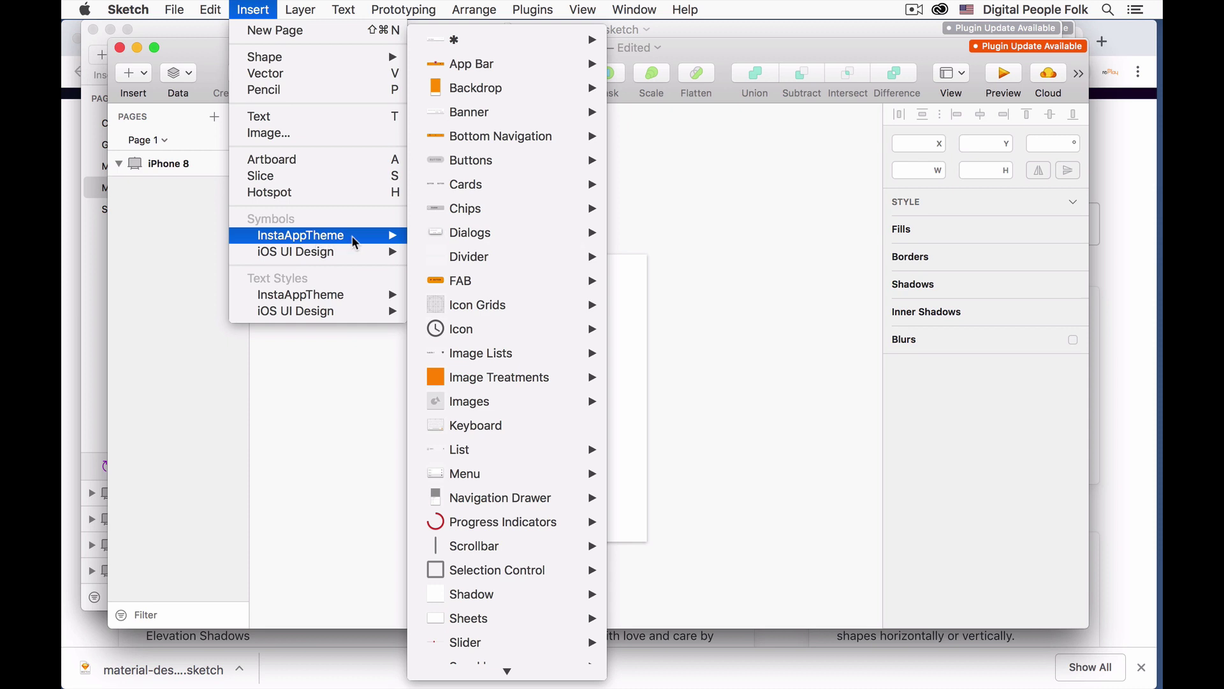
pyautogui.moveTo(479, 46)
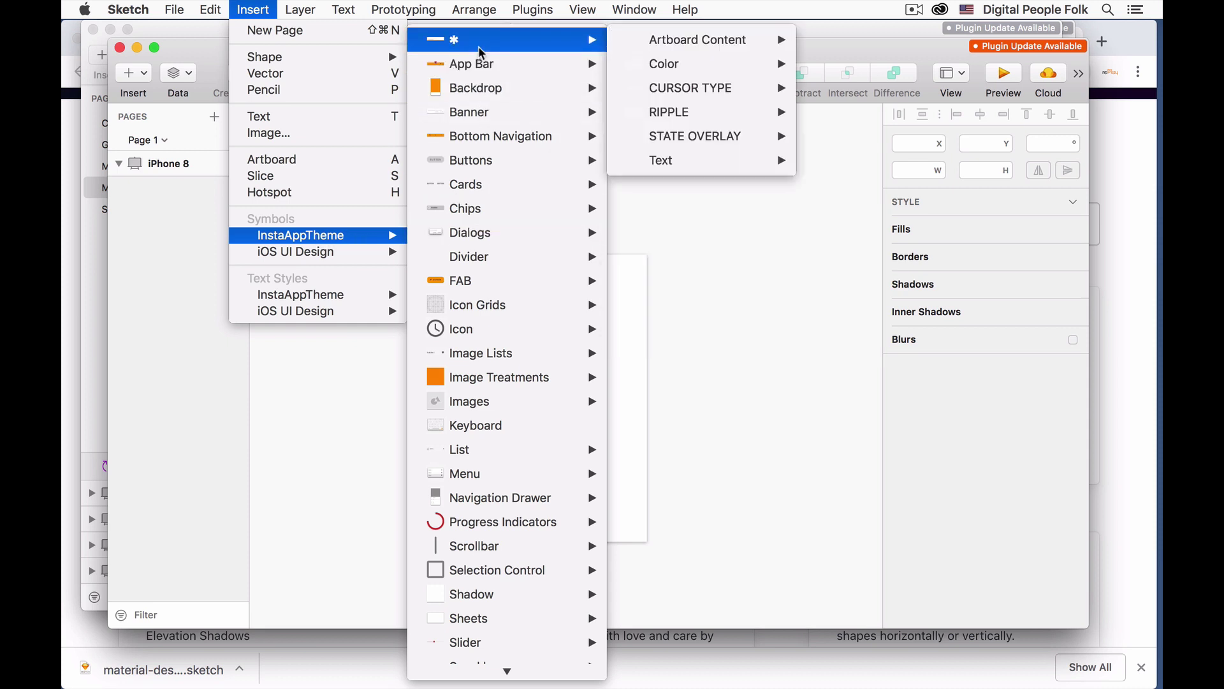
pyautogui.moveTo(484, 73)
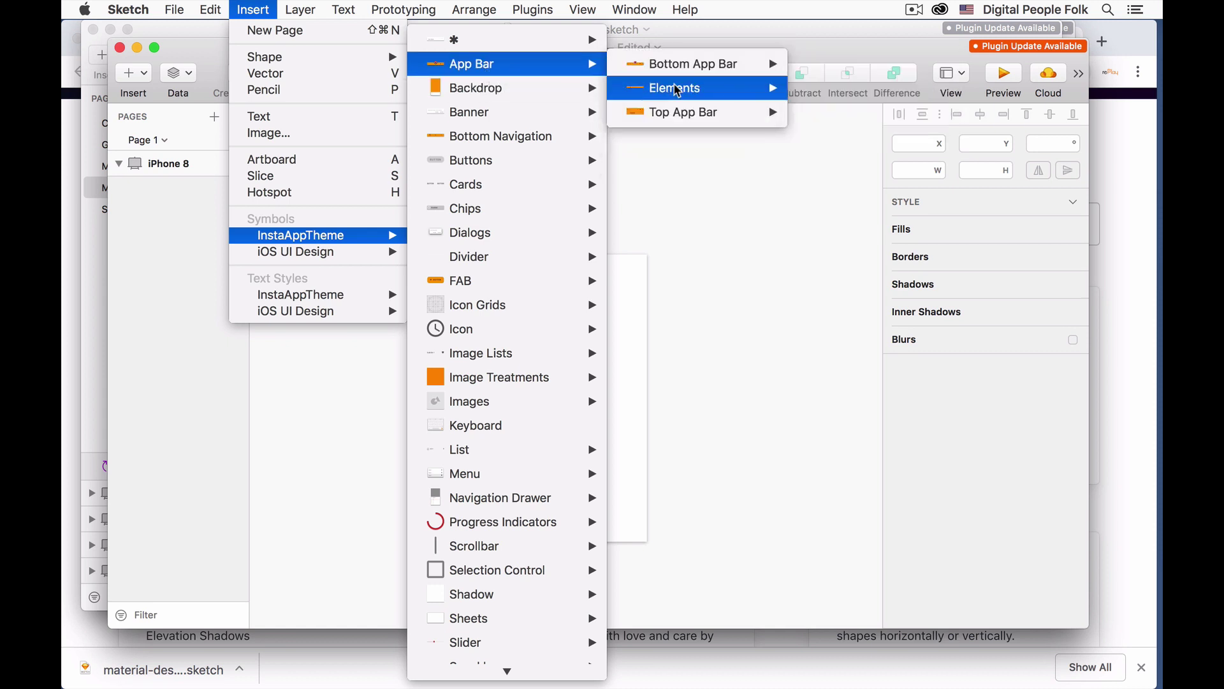
pyautogui.moveTo(681, 114)
pyautogui.moveTo(832, 121)
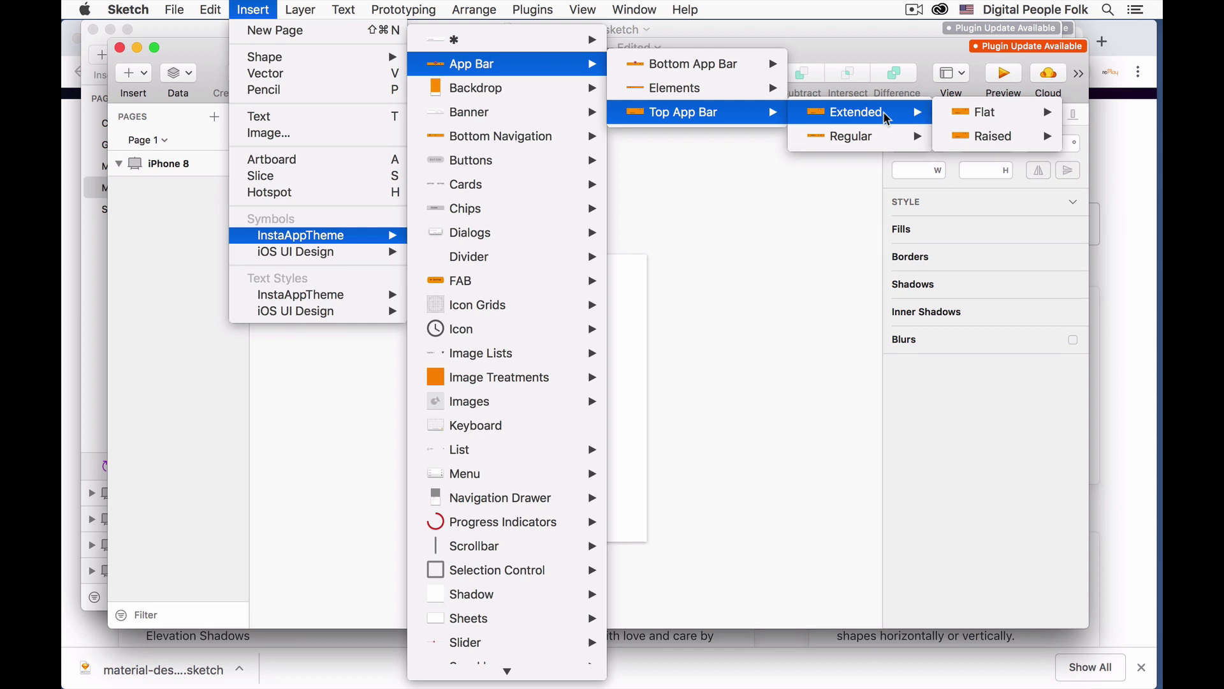
pyautogui.moveTo(981, 139)
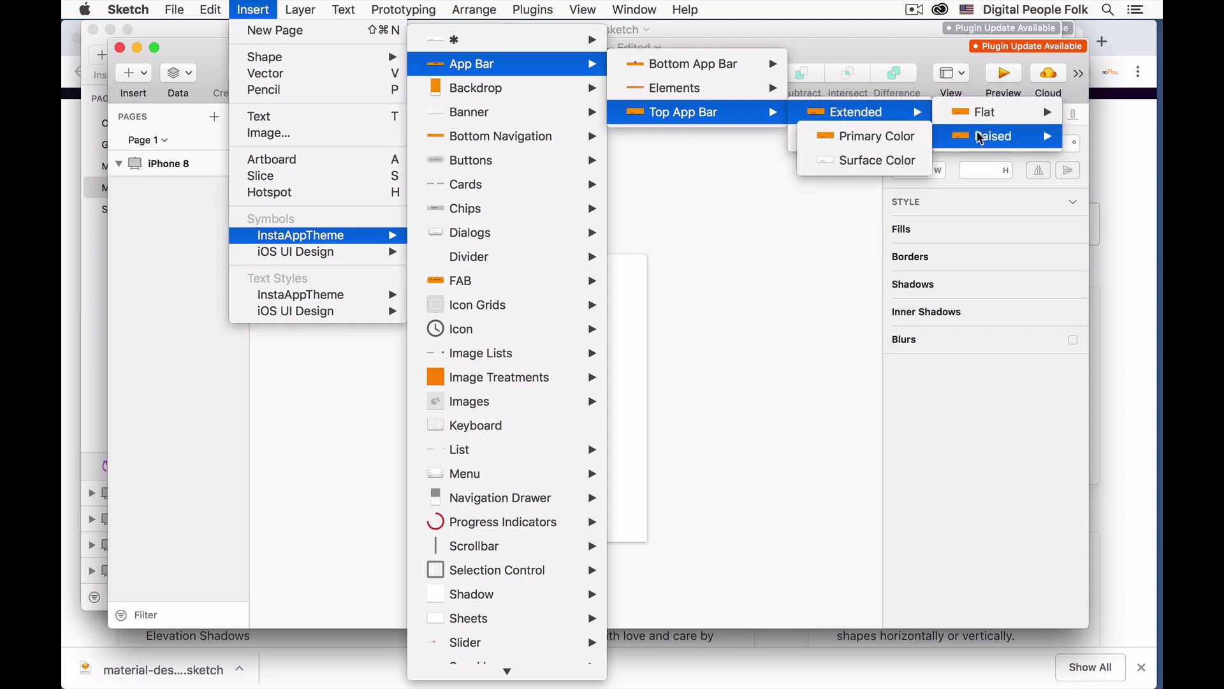
pyautogui.click(902, 145)
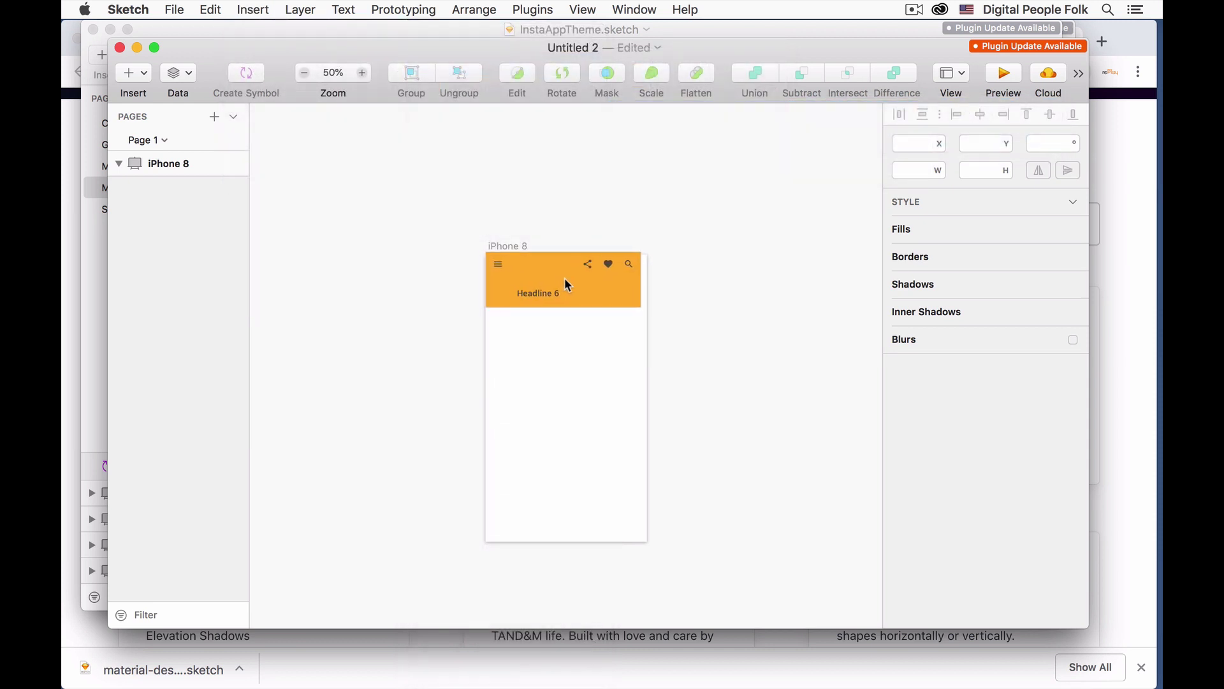
pyautogui.click(561, 281)
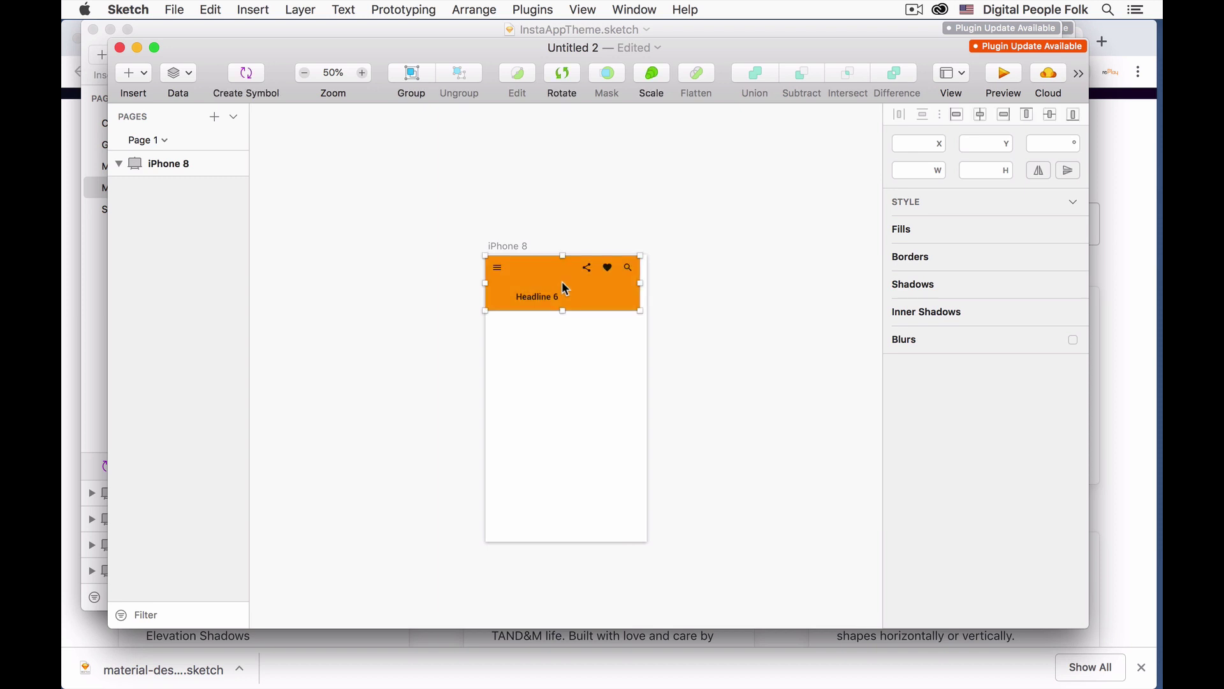
pyautogui.moveTo(641, 310); pyautogui.dragTo(648, 310)
# Place the InstaAppTheme Bottom Navigation 4-up Primary Color symbol full-width at the artboard bottom.
pyautogui.click(678, 307)
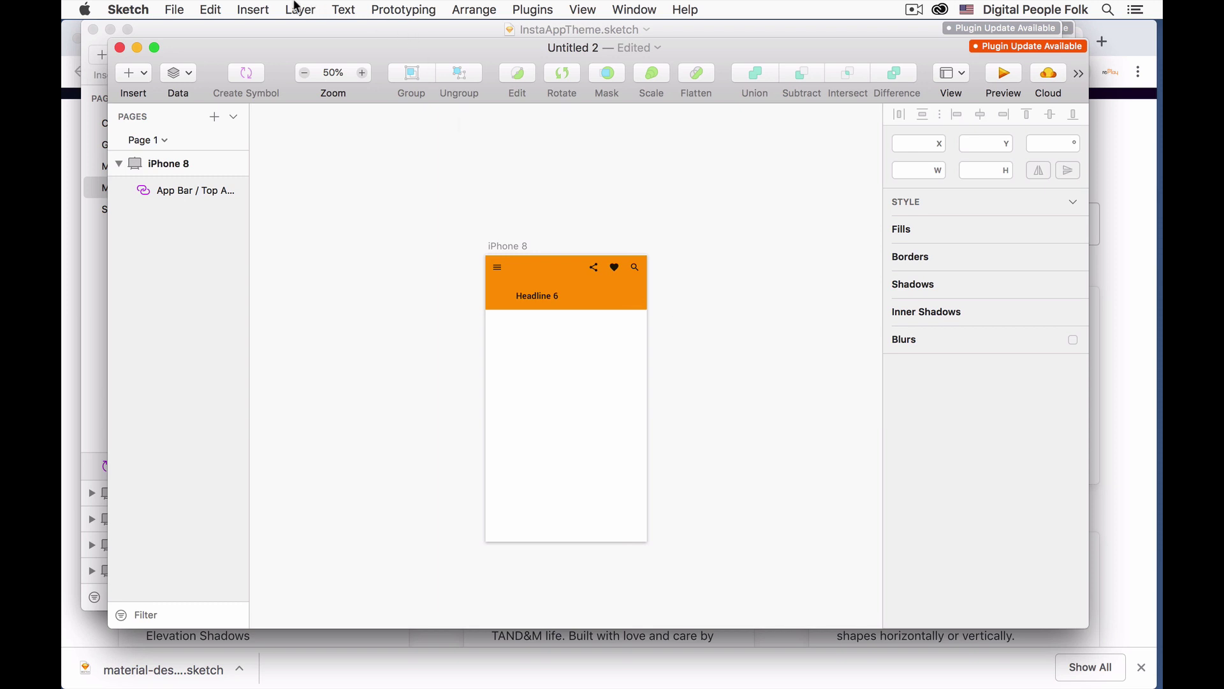
pyautogui.click(255, 9)
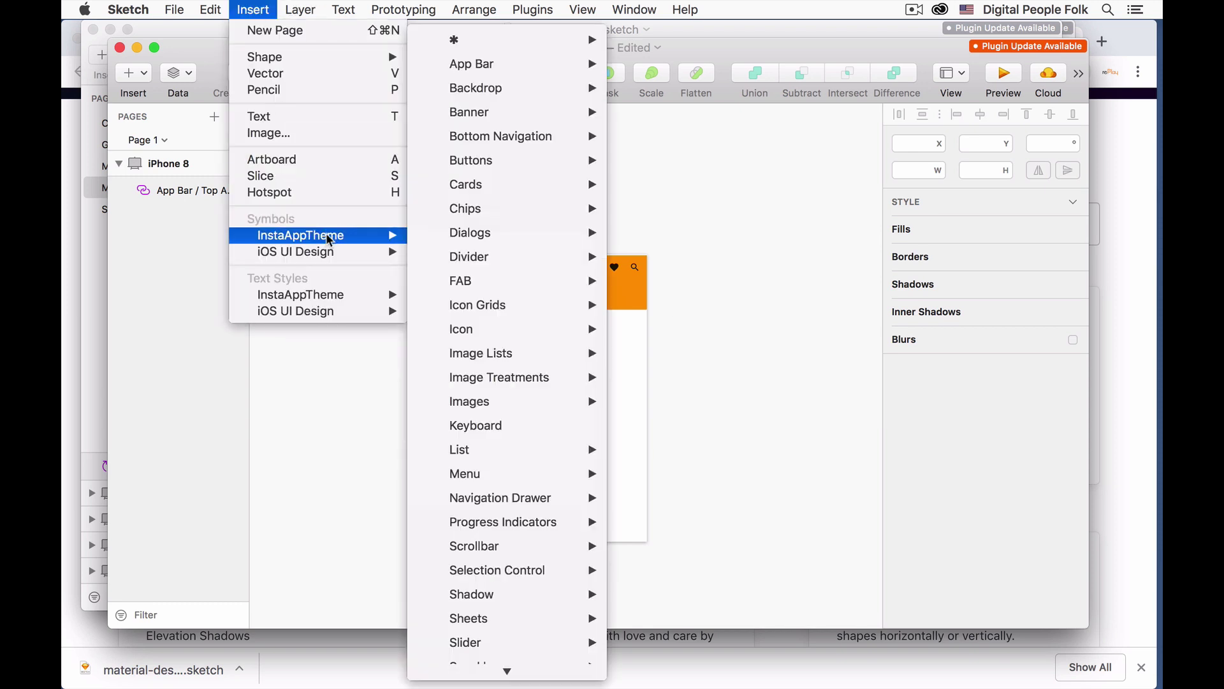
pyautogui.moveTo(523, 136)
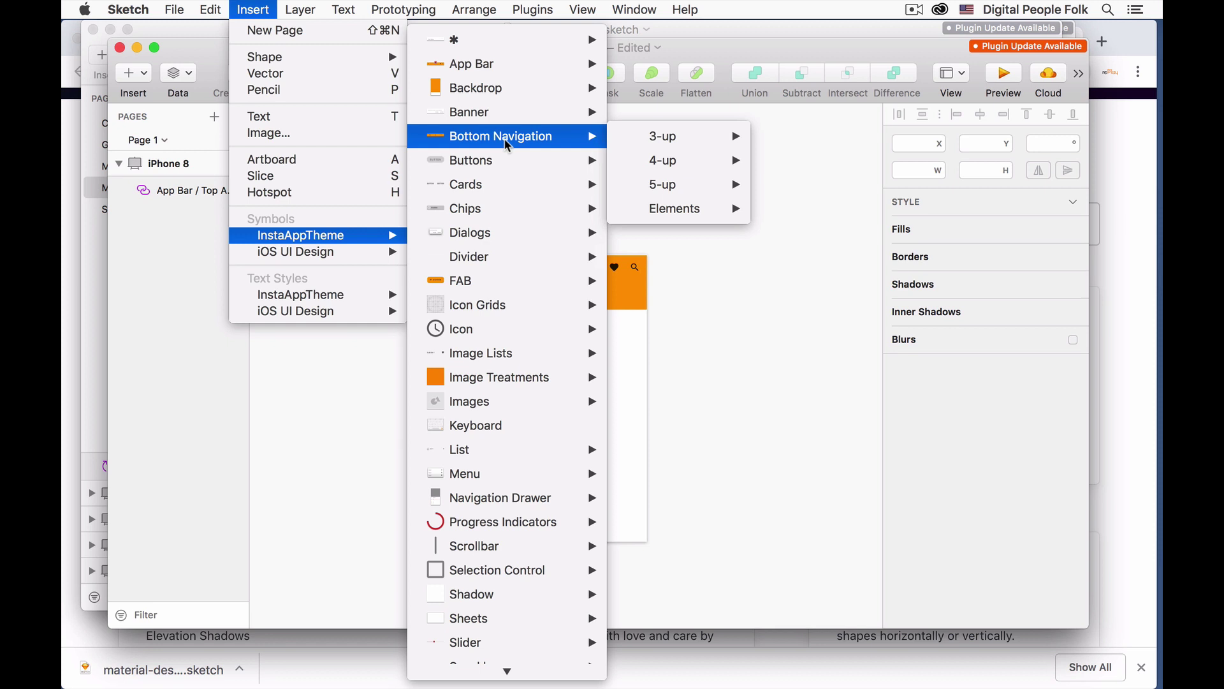
pyautogui.moveTo(682, 163)
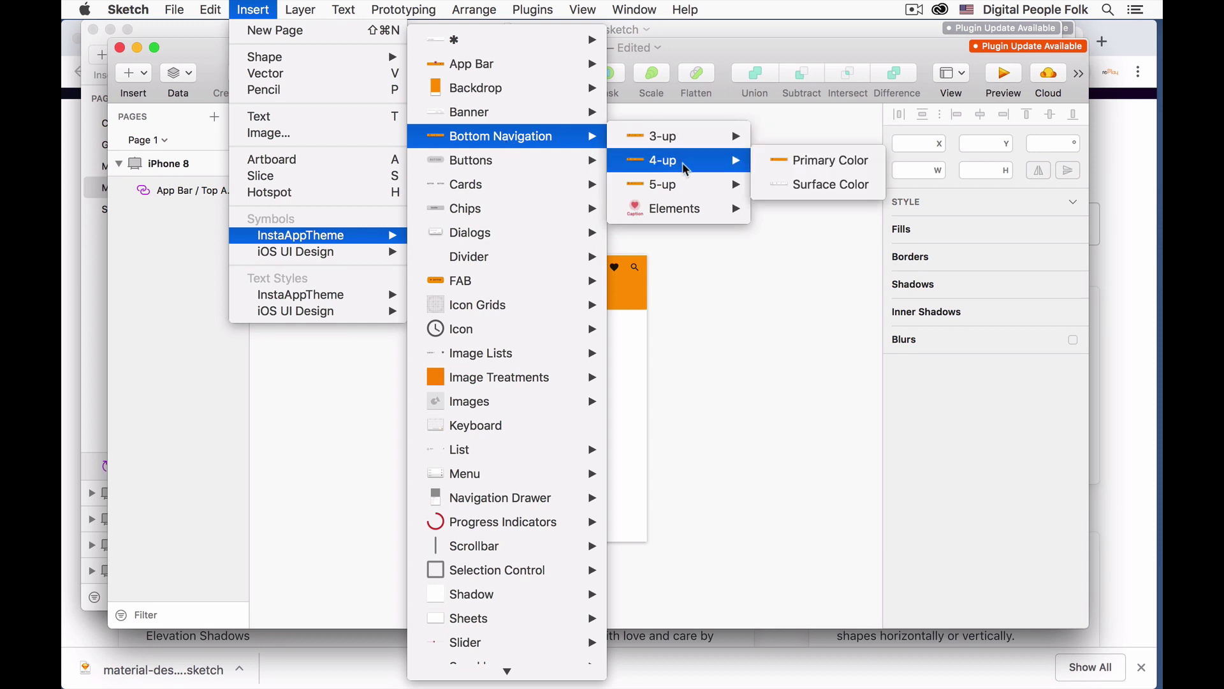
pyautogui.click(785, 170)
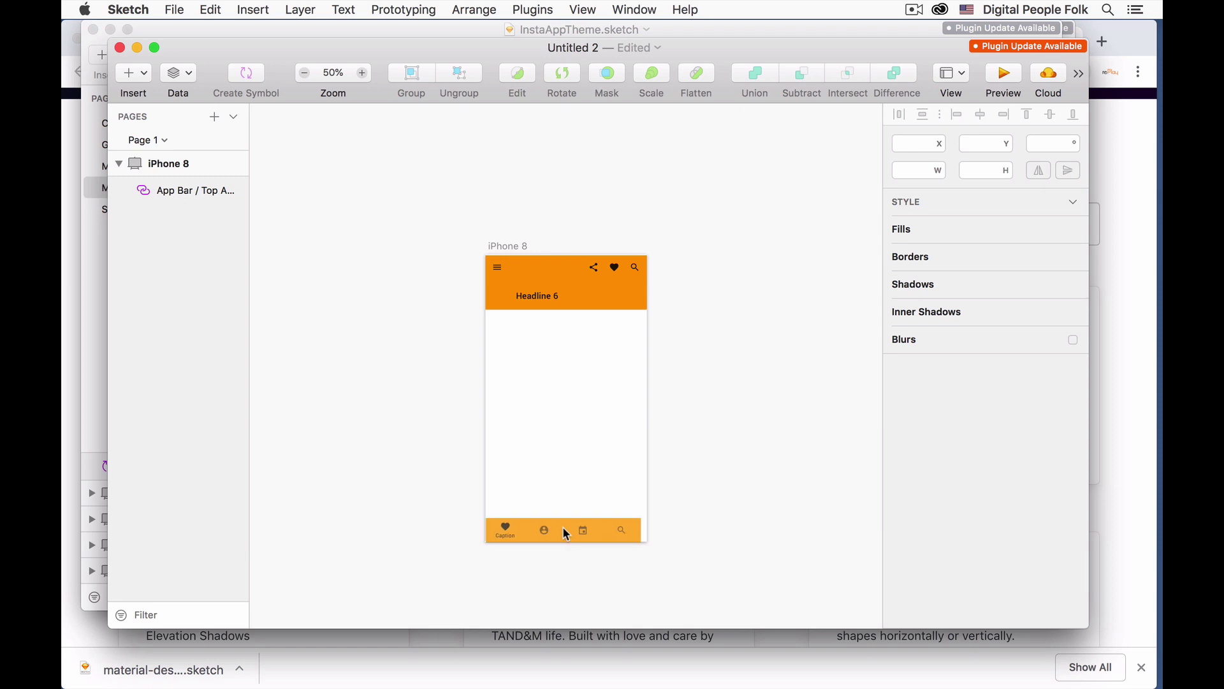
pyautogui.click(561, 526)
pyautogui.moveTo(638, 528); pyautogui.dragTo(645, 529)
pyautogui.click(689, 522)
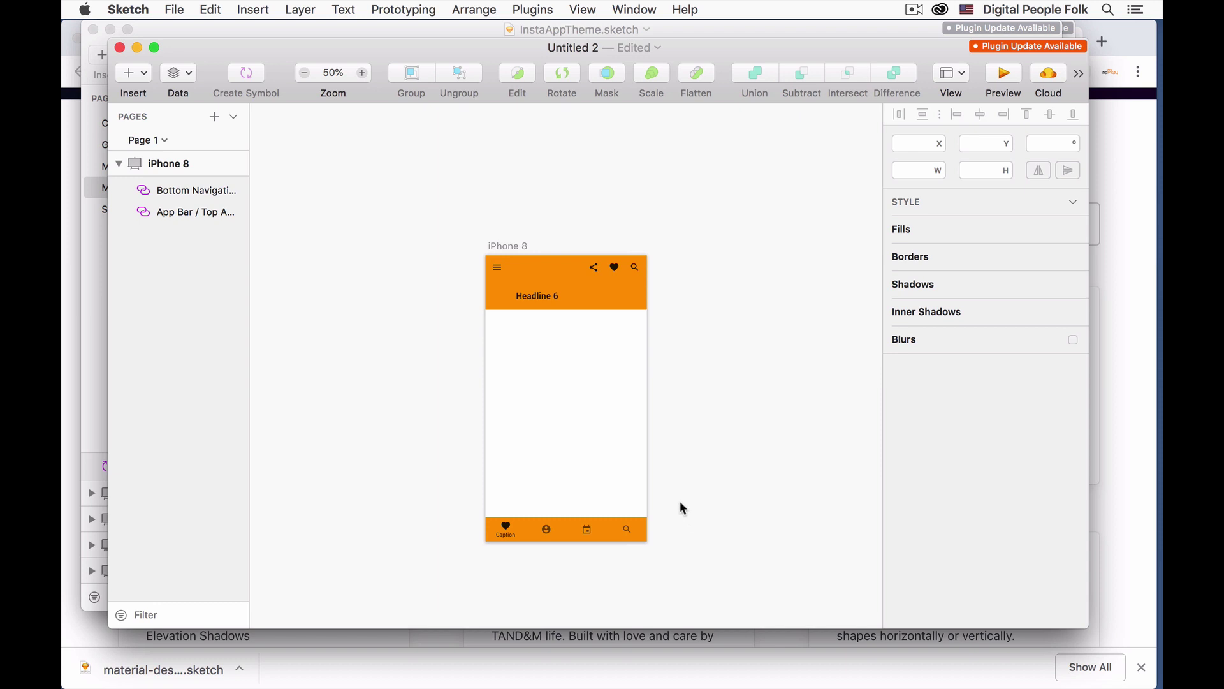
# Insert the Image Top Filled Expand Resting card below the app bar, widened to 376×376.
pyautogui.click(265, 9)
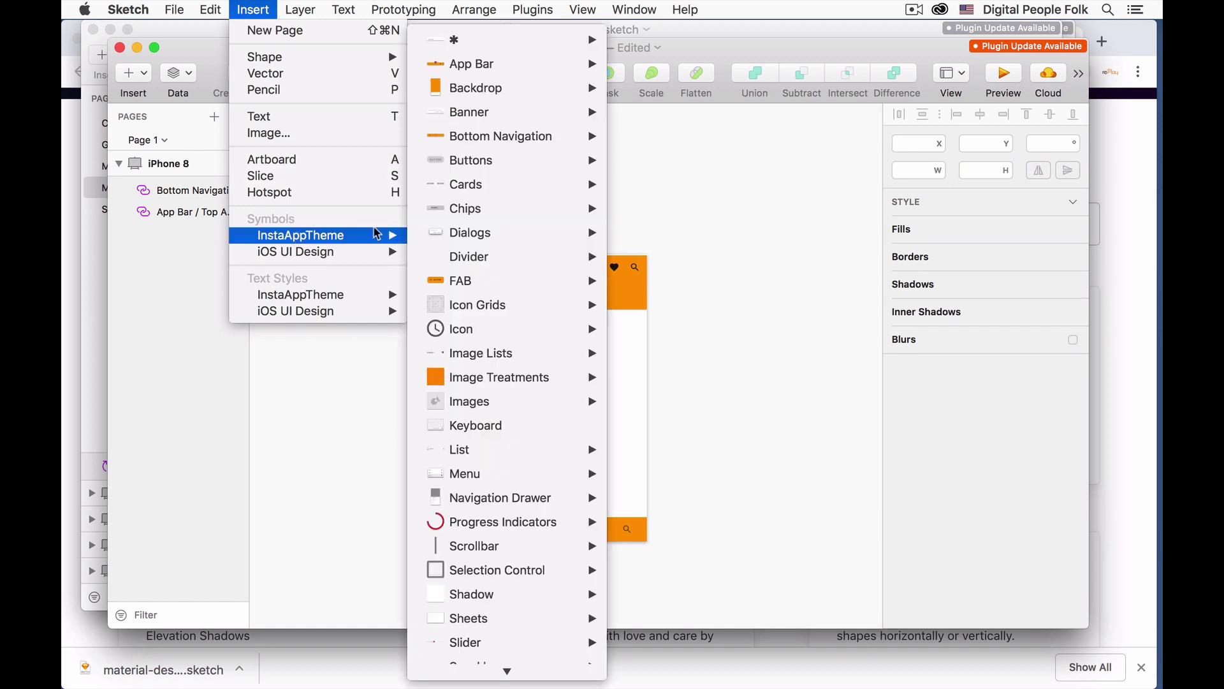
pyautogui.moveTo(510, 185)
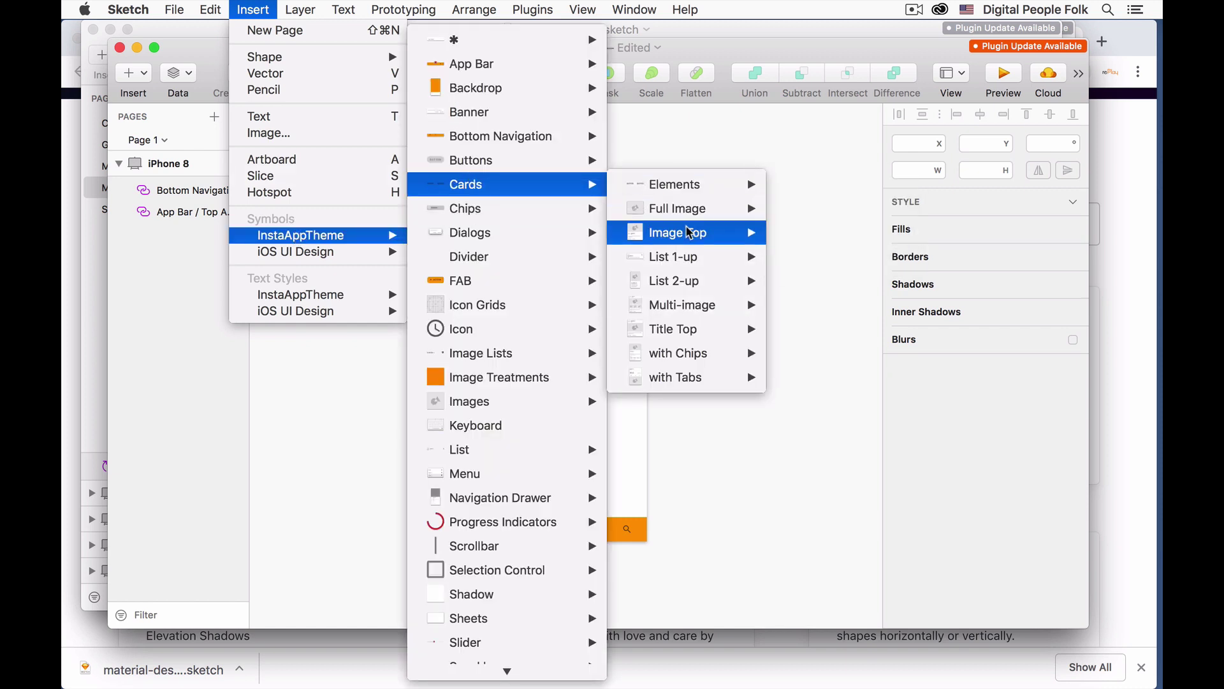
pyautogui.moveTo(690, 232)
pyautogui.moveTo(889, 233)
pyautogui.moveTo(968, 235)
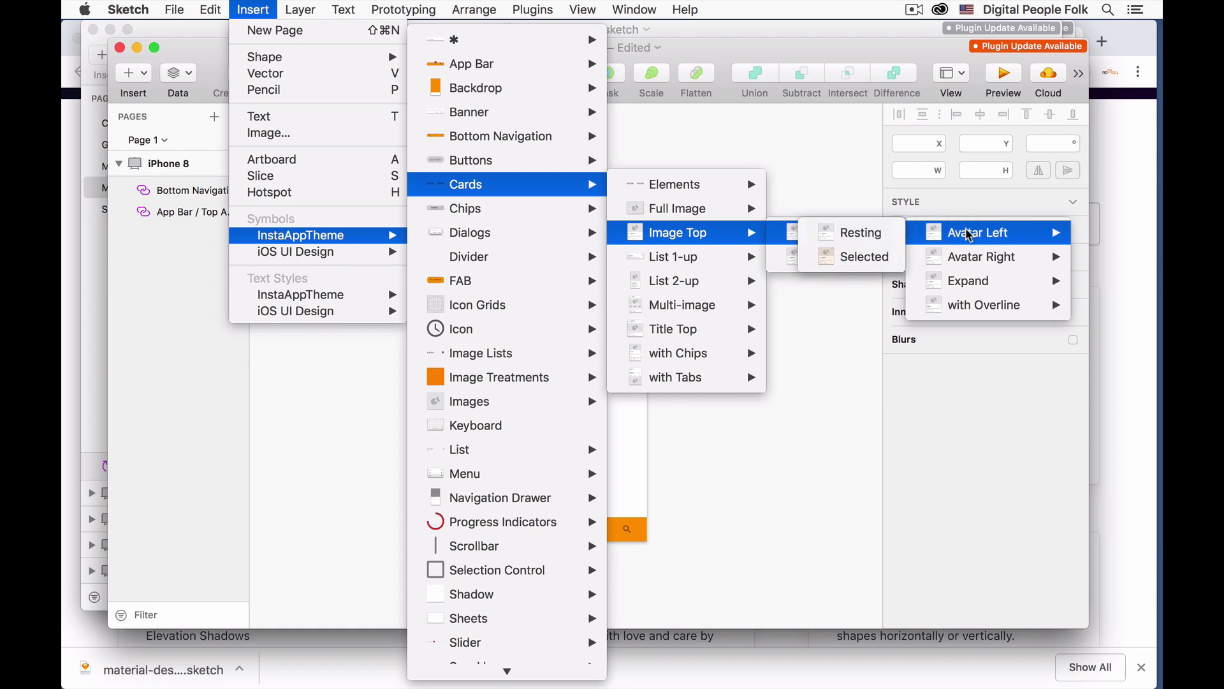
pyautogui.moveTo(956, 284)
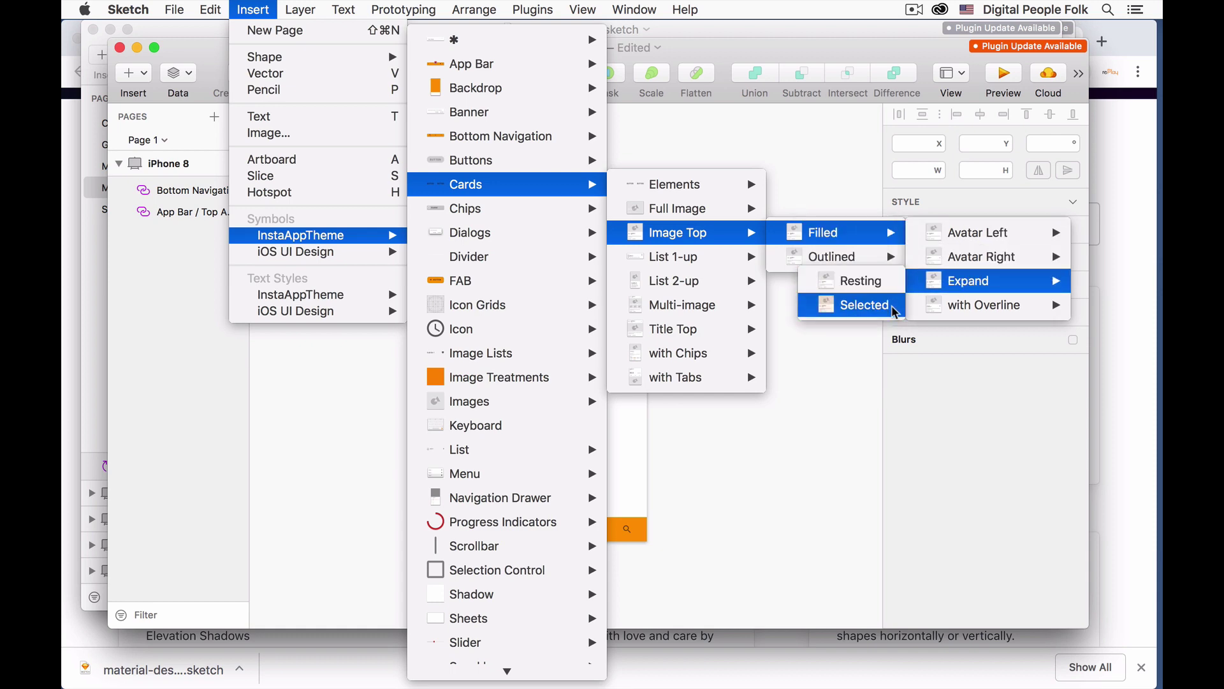
pyautogui.click(886, 283)
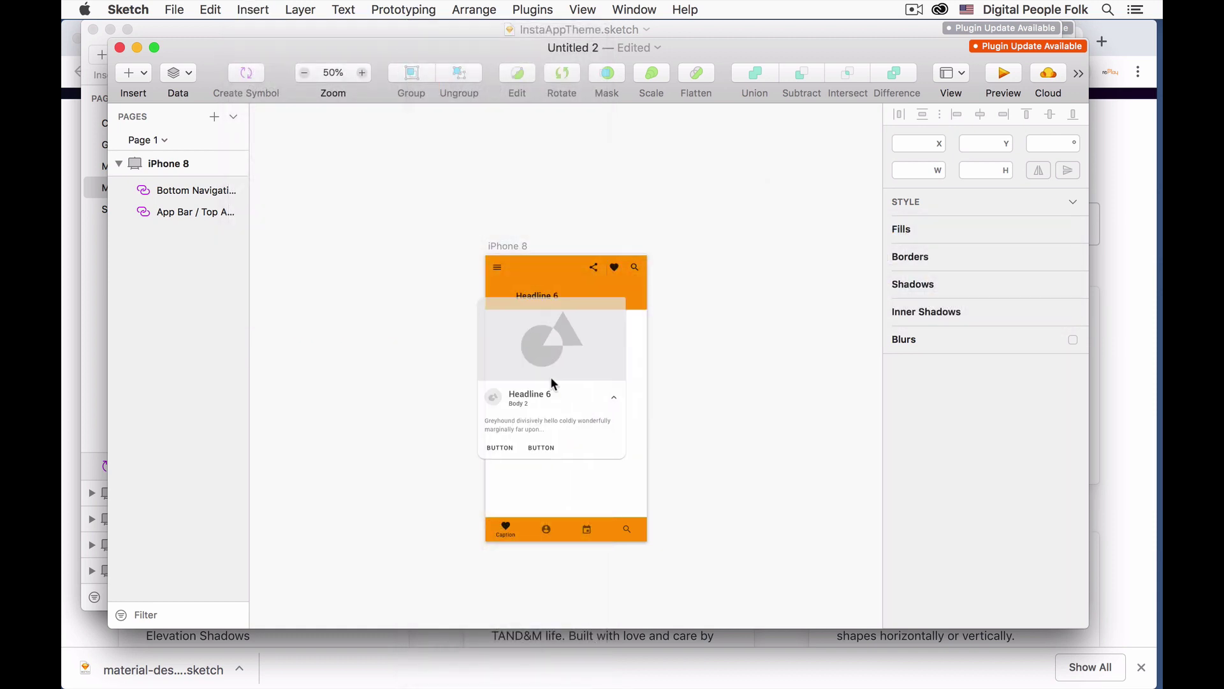
pyautogui.click(559, 389)
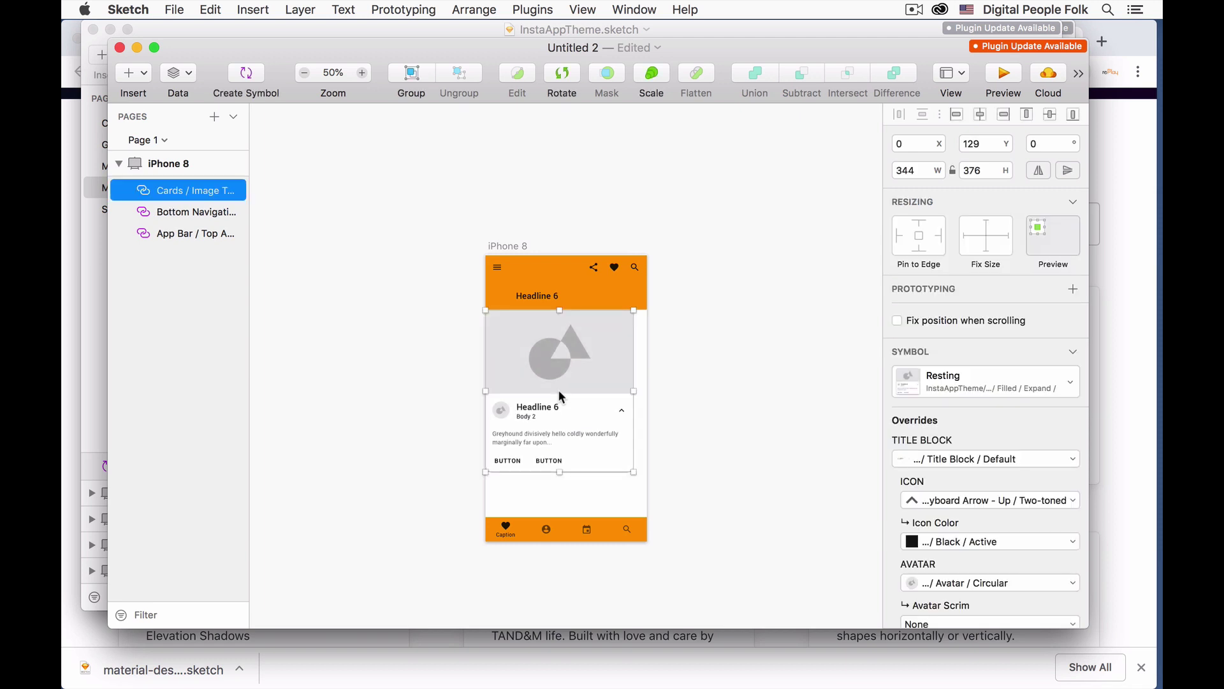
pyautogui.moveTo(636, 391); pyautogui.dragTo(647, 391)
pyautogui.click(672, 391)
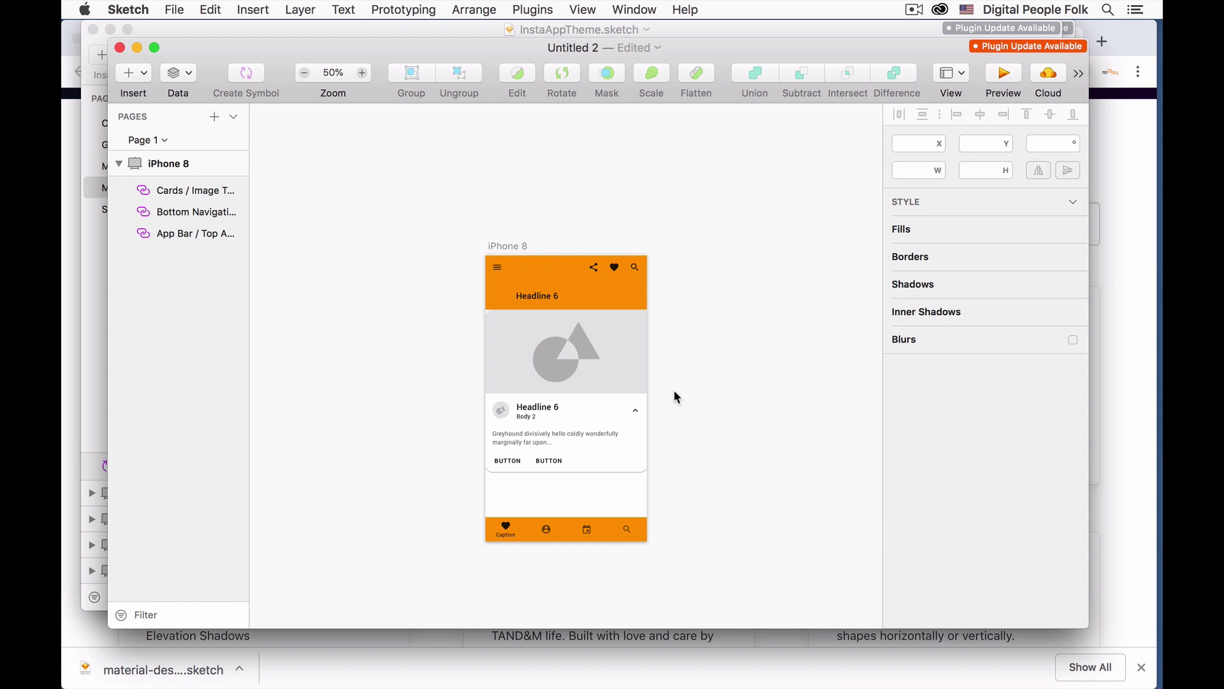
pyautogui.click(577, 392)
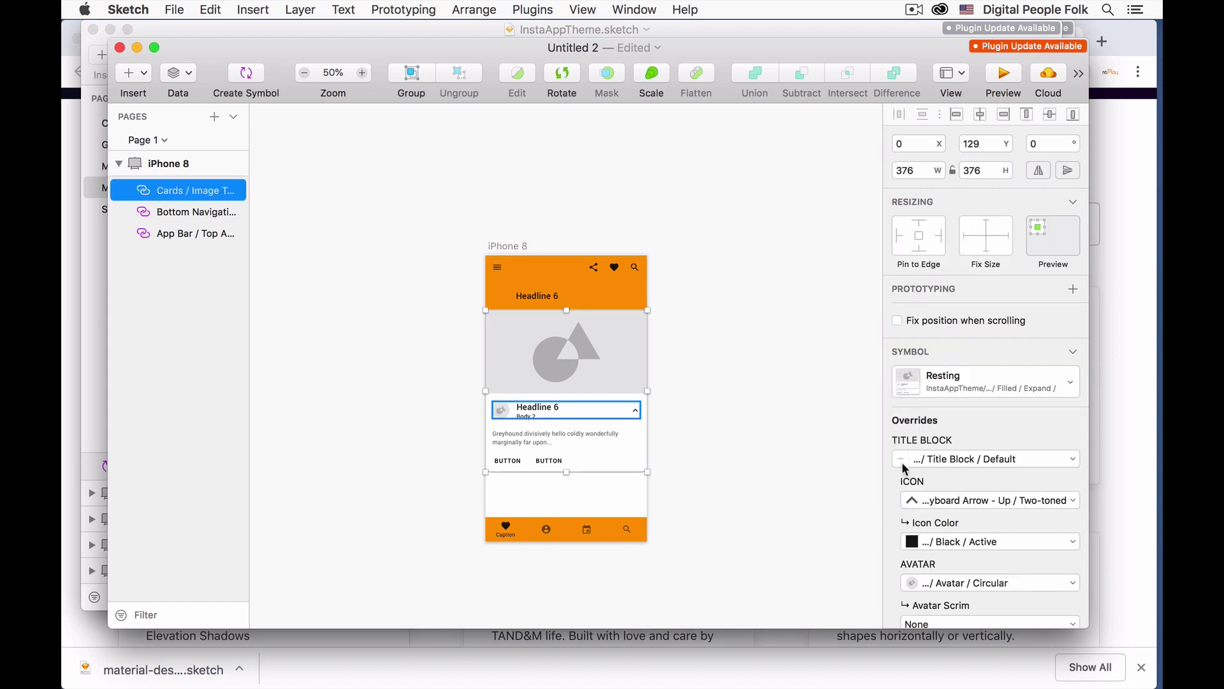
pyautogui.scroll(-15, 927, 517)
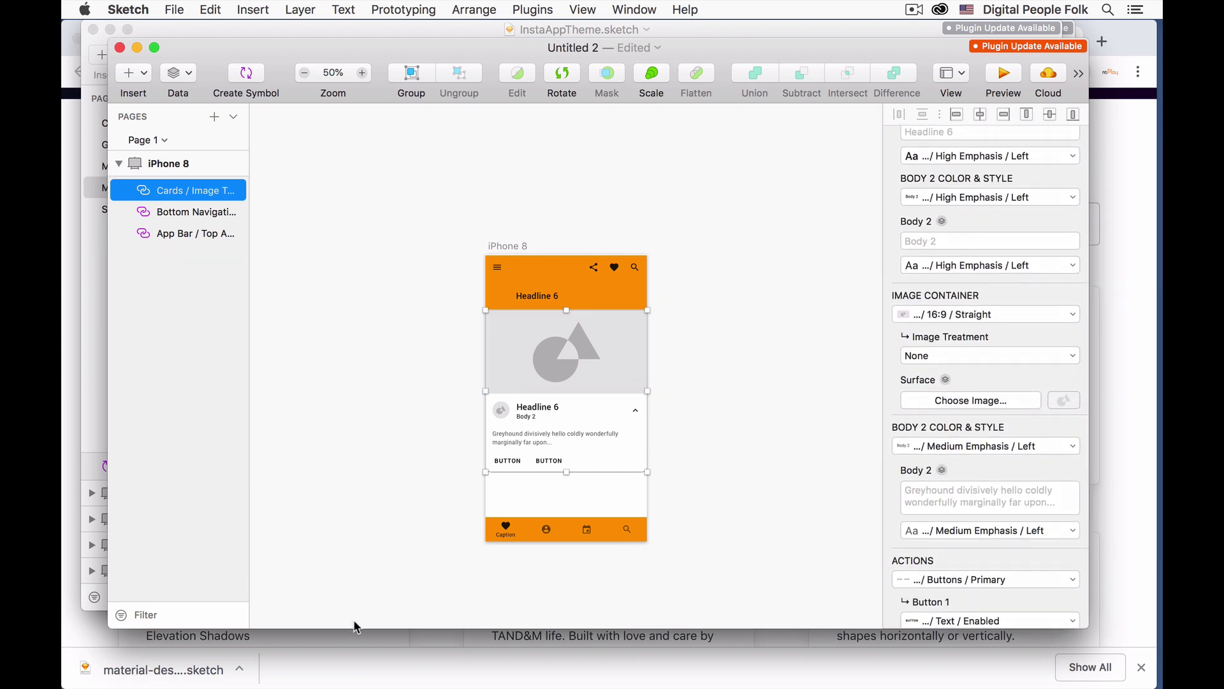
pyautogui.moveTo(325, 685)
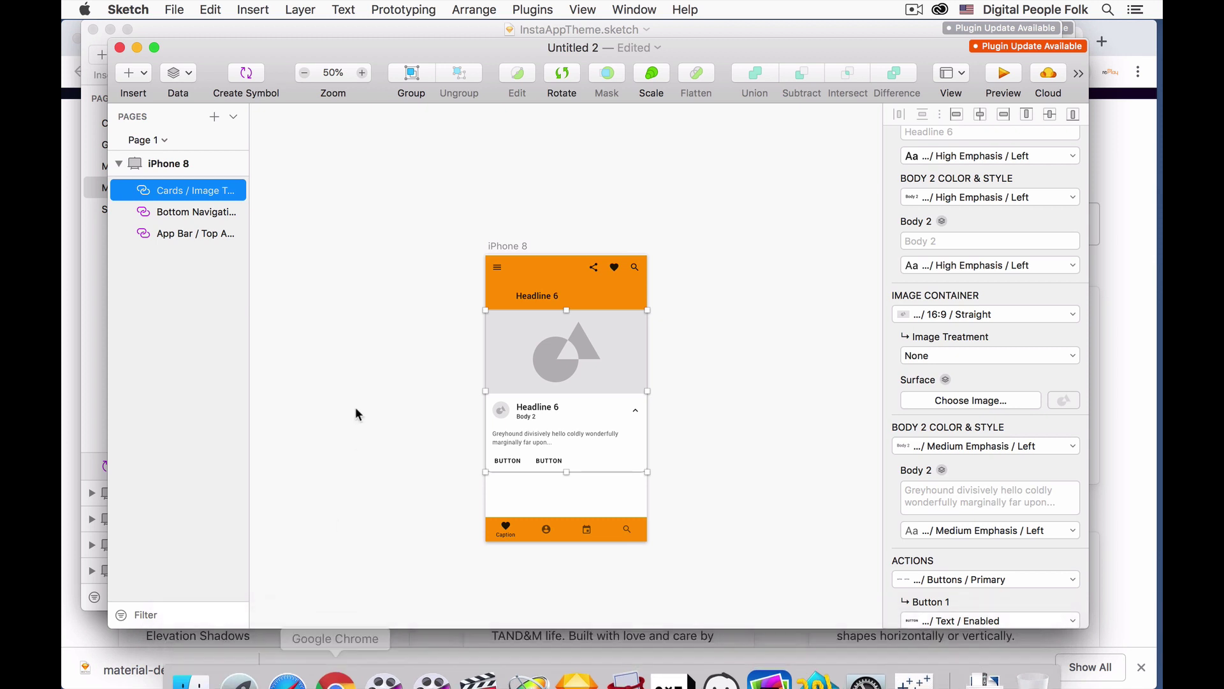
pyautogui.click(244, 6)
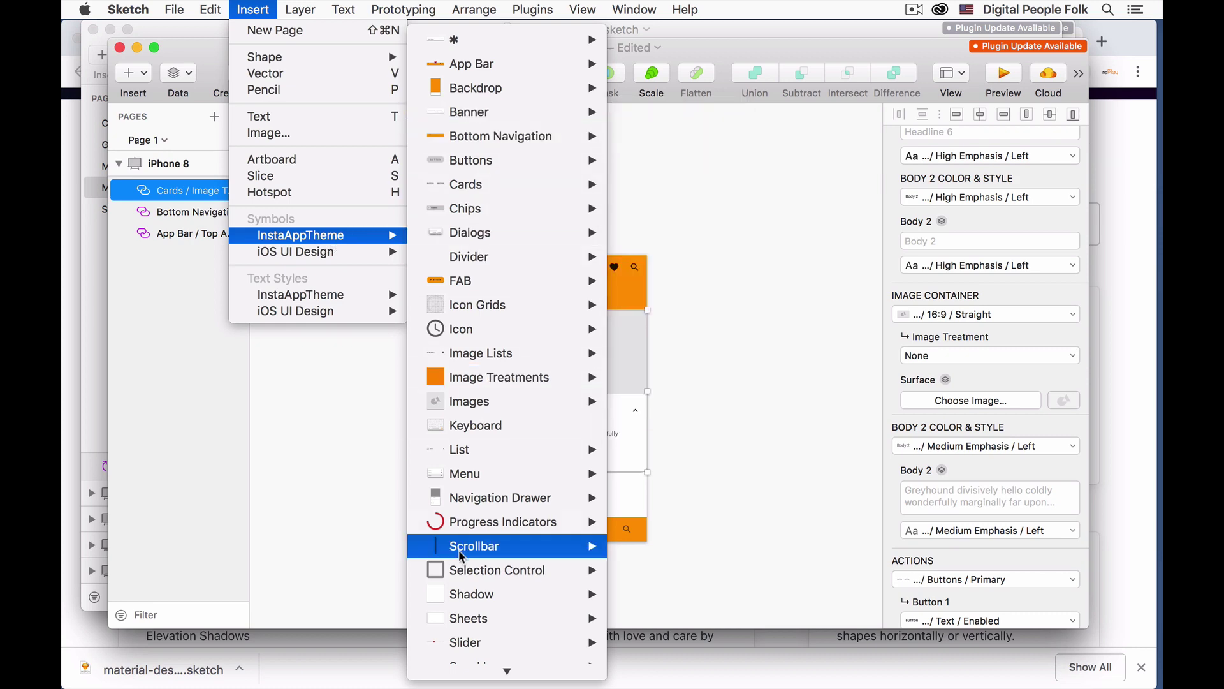
pyautogui.scroll(-3, 464, 546)
pyautogui.moveTo(462, 545)
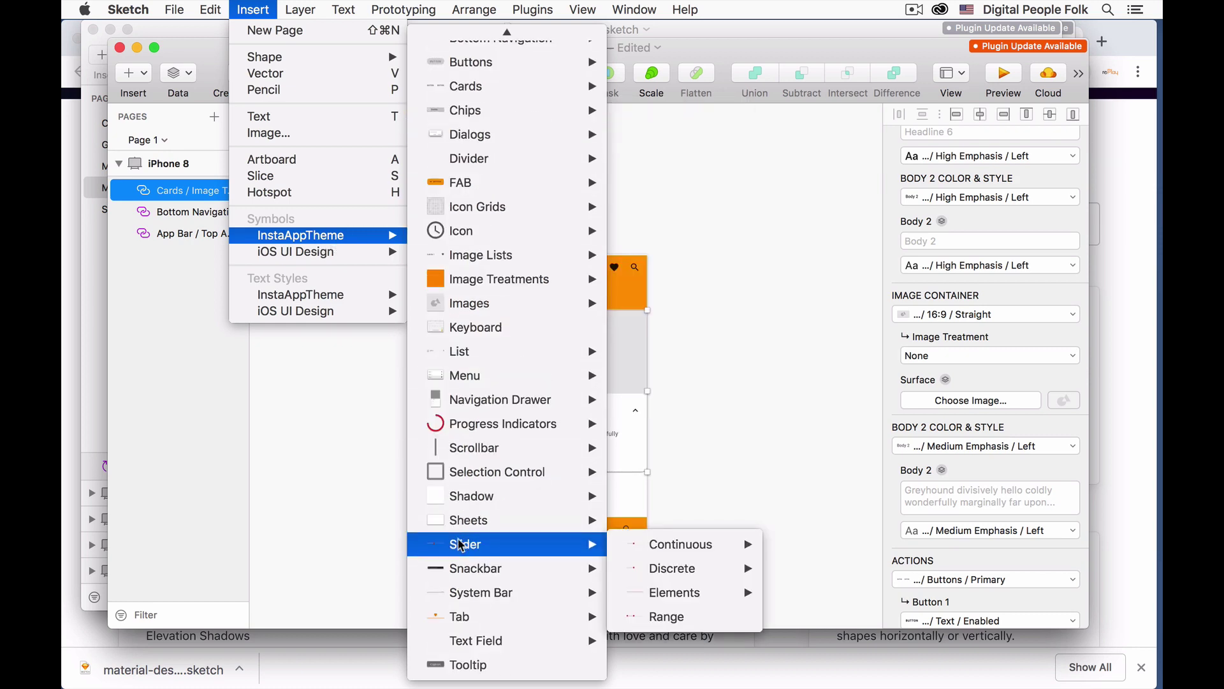
pyautogui.click(338, 431)
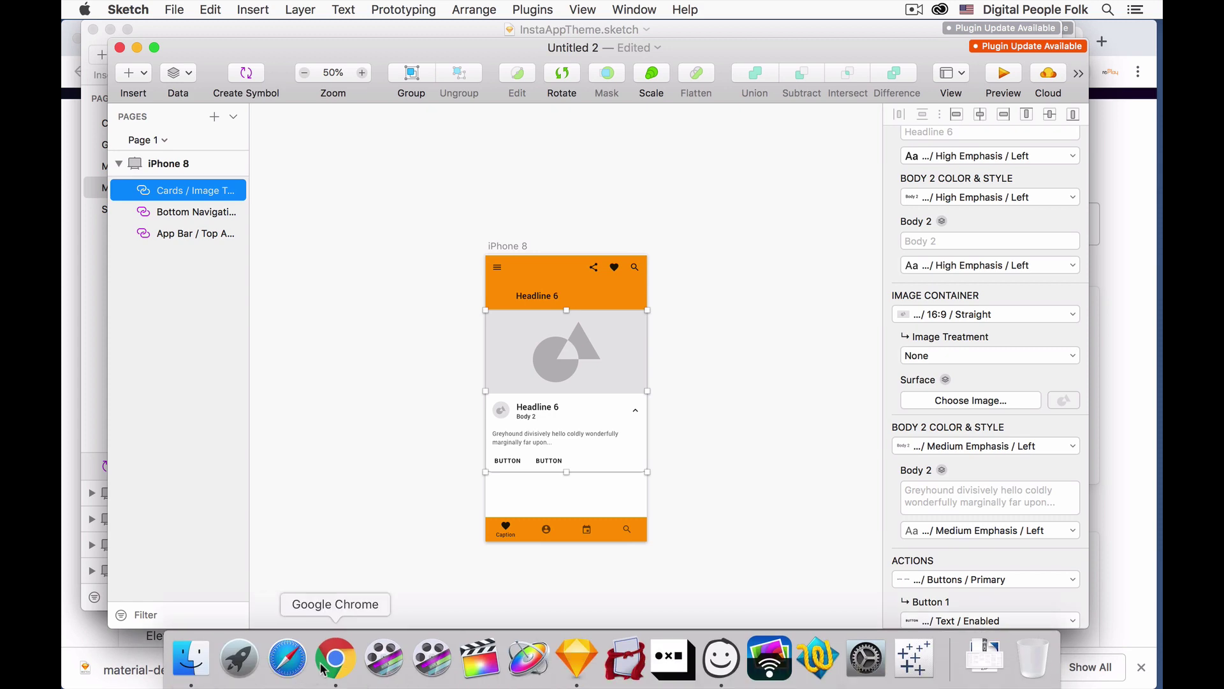
# Switch to Google Chrome and bring up the Design - Material Design tab.
pyautogui.click(322, 668)
pyautogui.scroll(5, 338, 185)
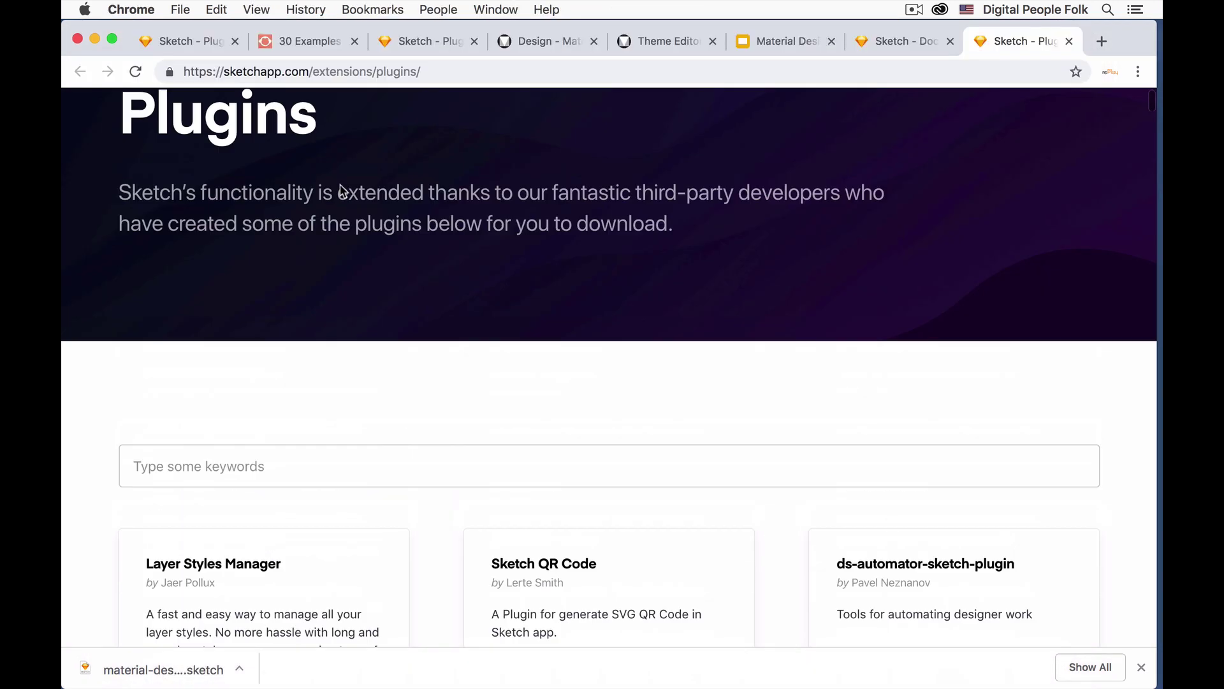
pyautogui.scroll(2, 338, 189)
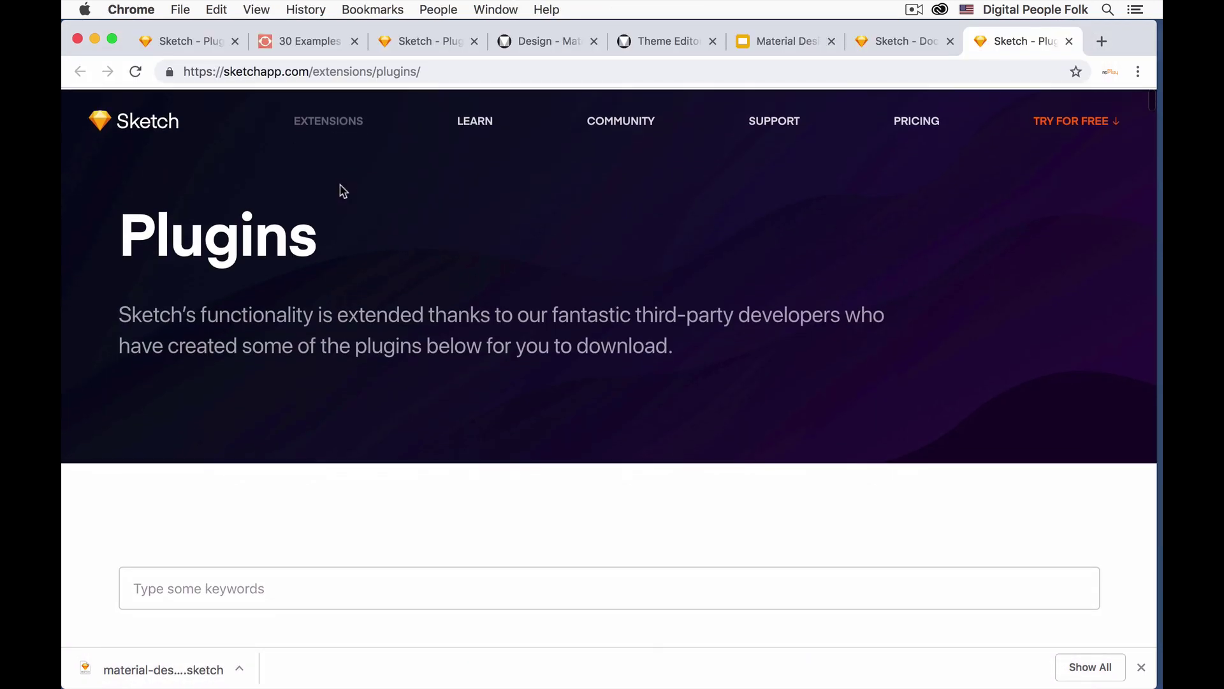
pyautogui.click(666, 41)
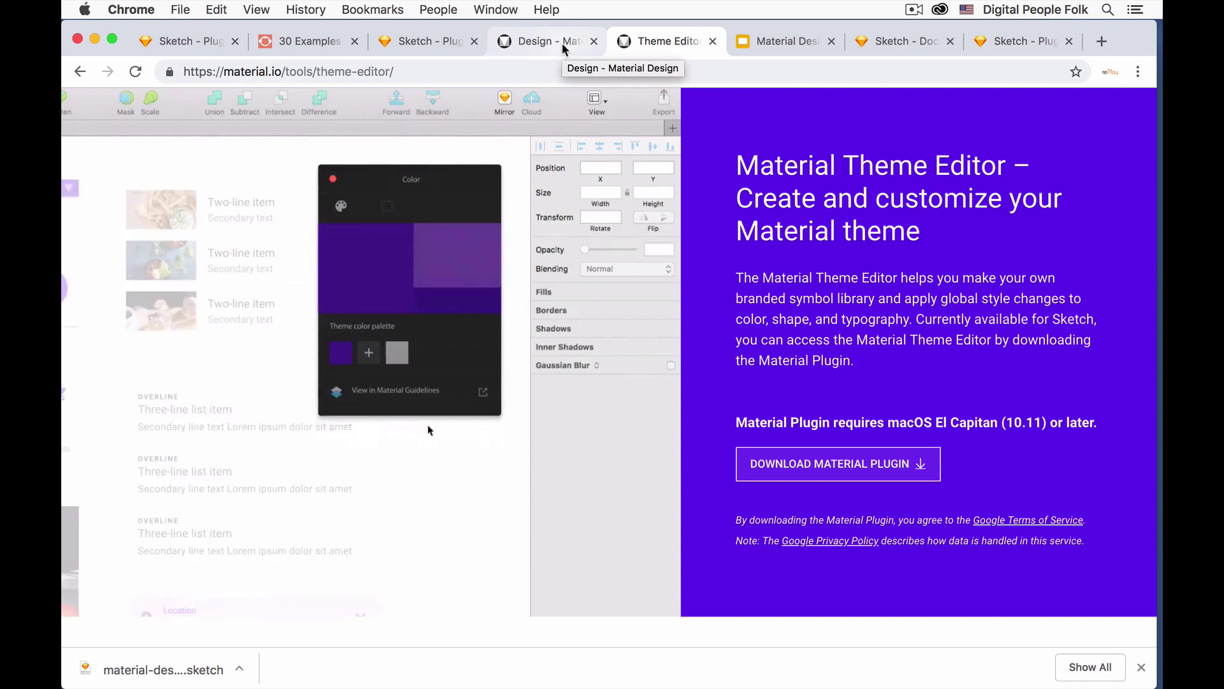
pyautogui.click(553, 40)
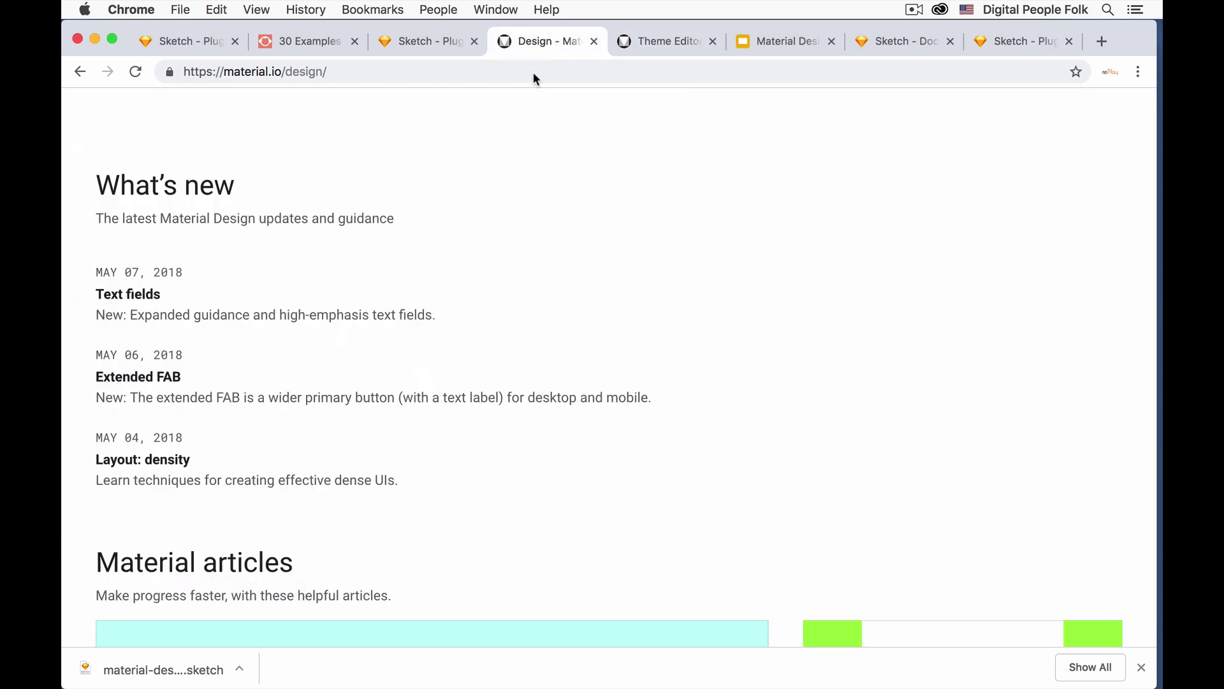
# Open the guidelines navigation and expand its Components list.
pyautogui.click(92, 121)
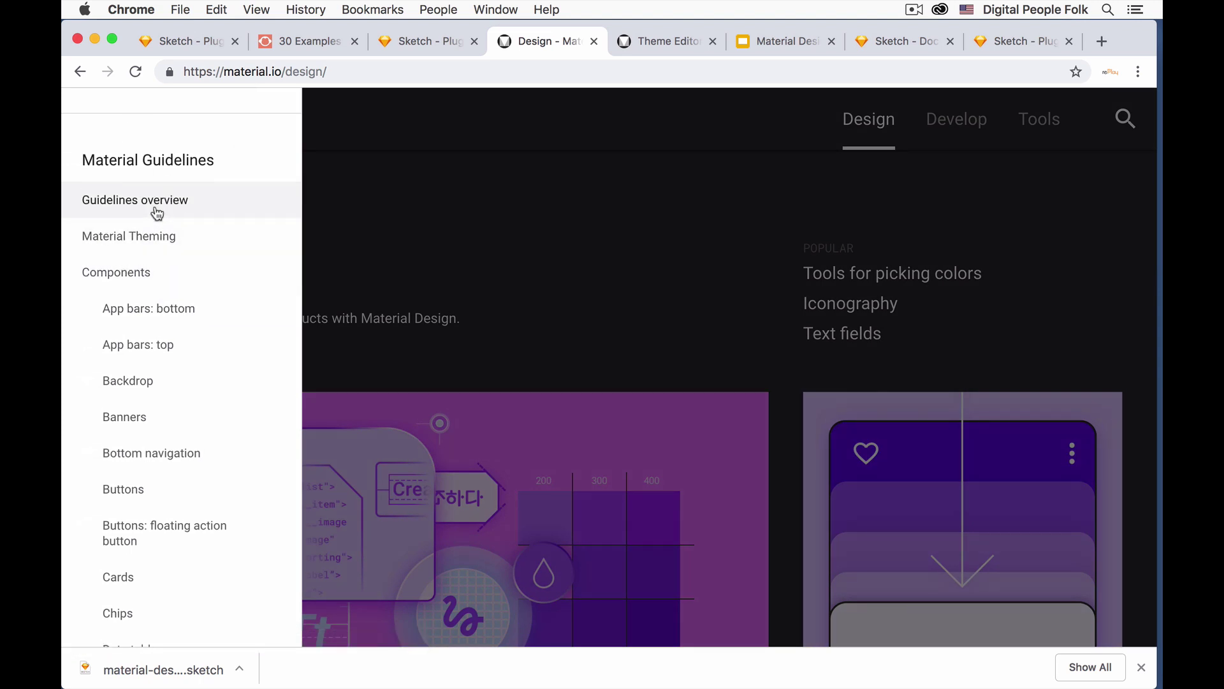
pyautogui.scroll(10, 155, 211)
pyautogui.scroll(-3, 156, 210)
pyautogui.scroll(-10, 157, 214)
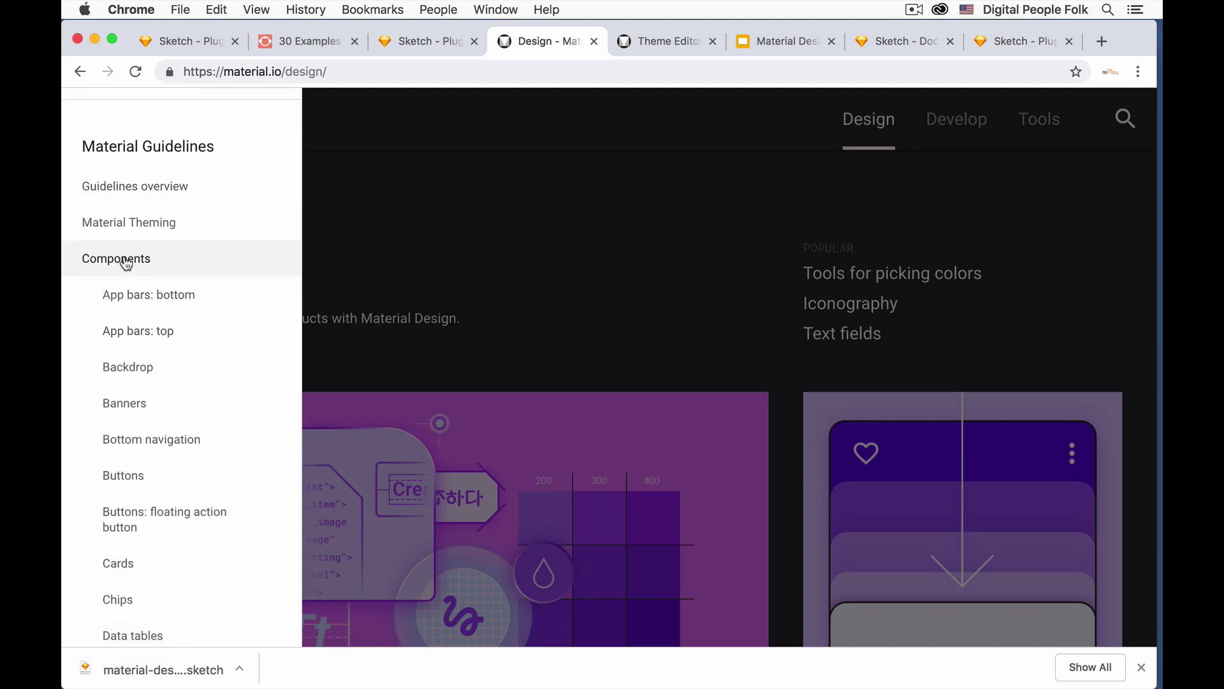
pyautogui.click(126, 262)
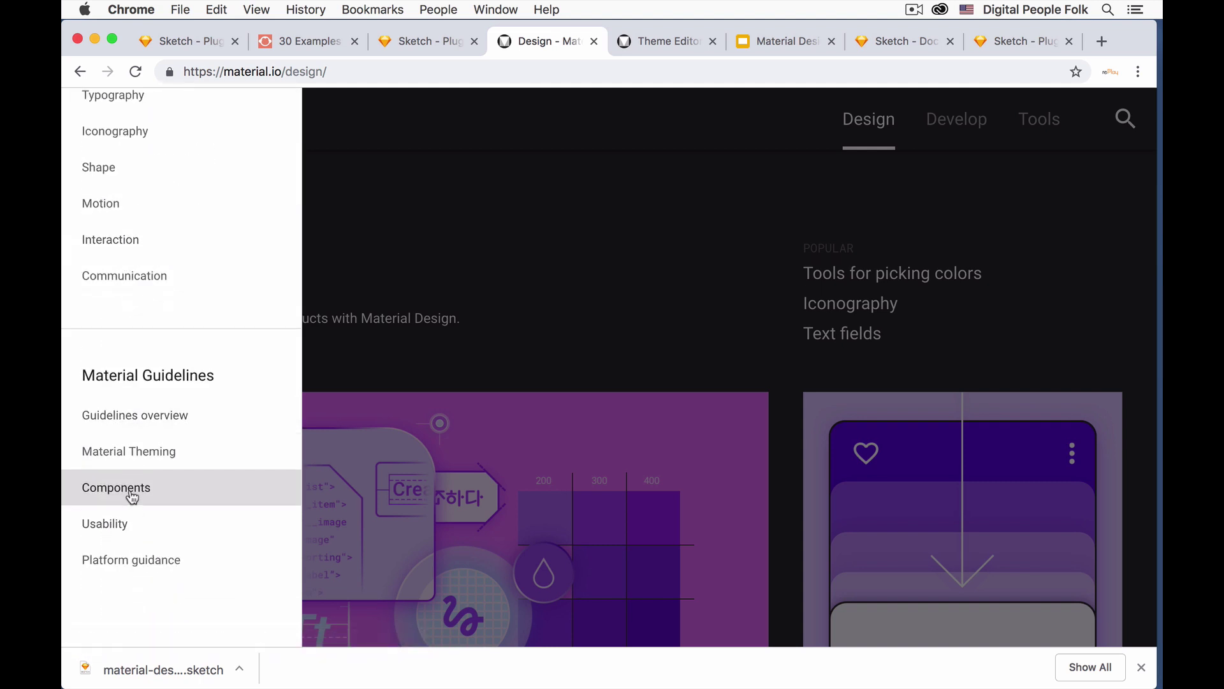
pyautogui.click(132, 497)
pyautogui.scroll(-2, 172, 452)
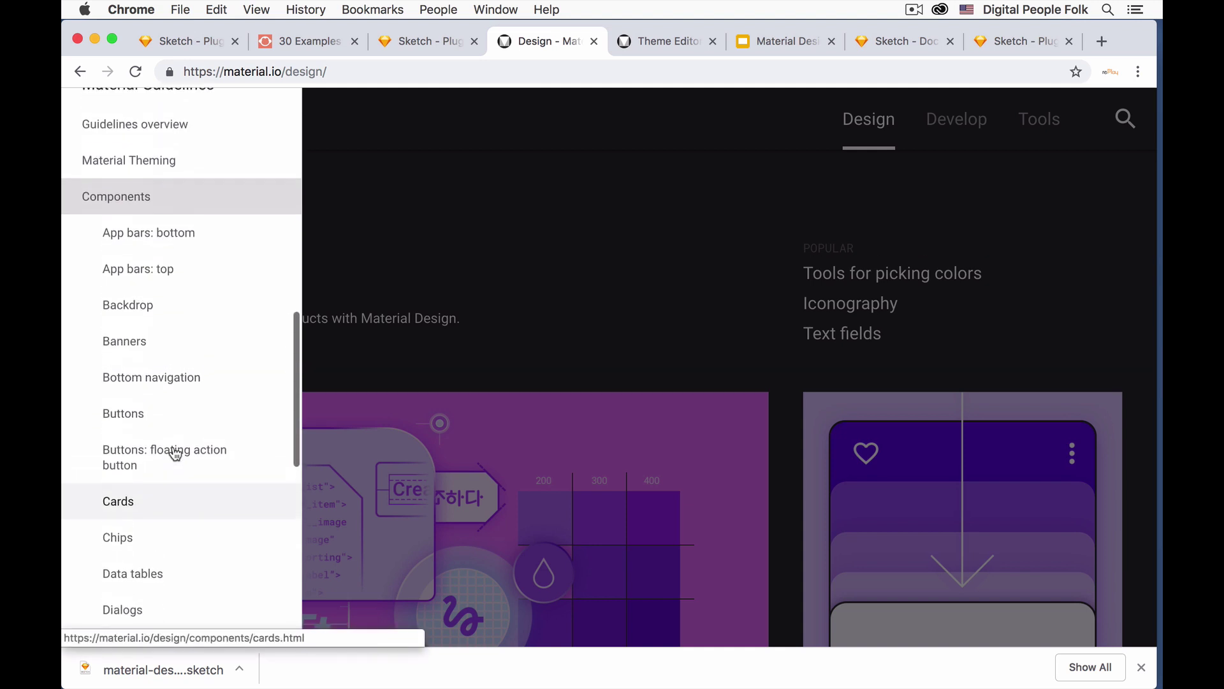
# Open and skim the App bars: bottom guidelines.
pyautogui.click(159, 234)
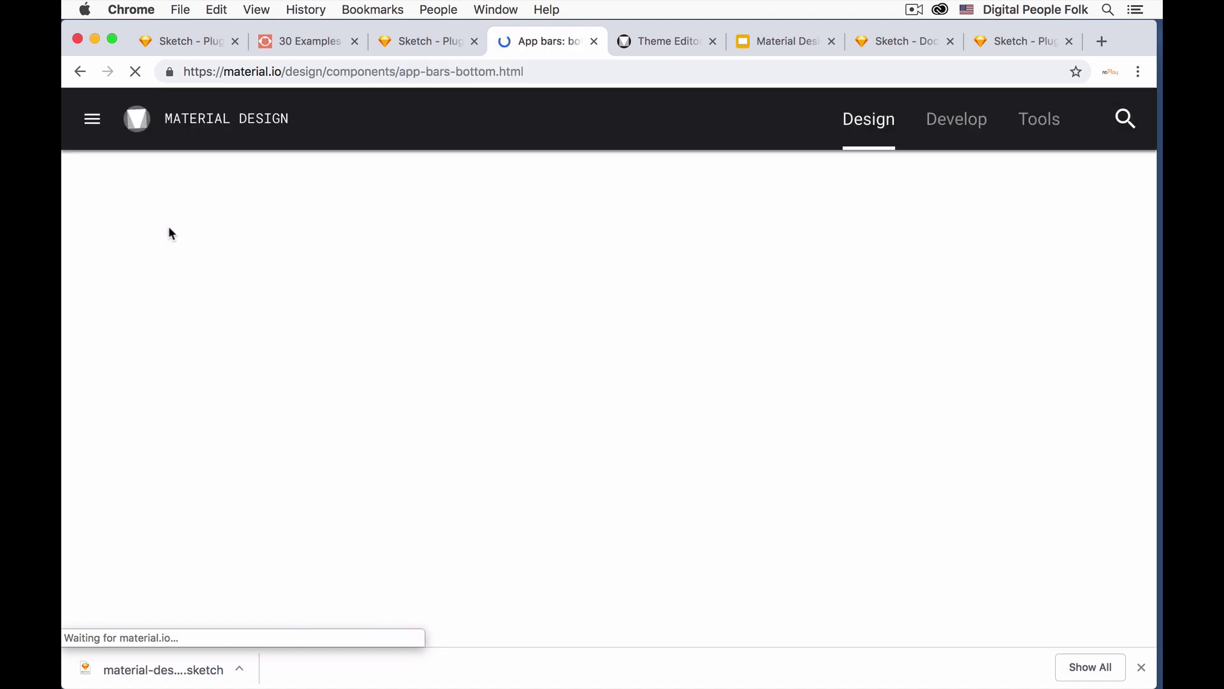
pyautogui.scroll(-5, 484, 287)
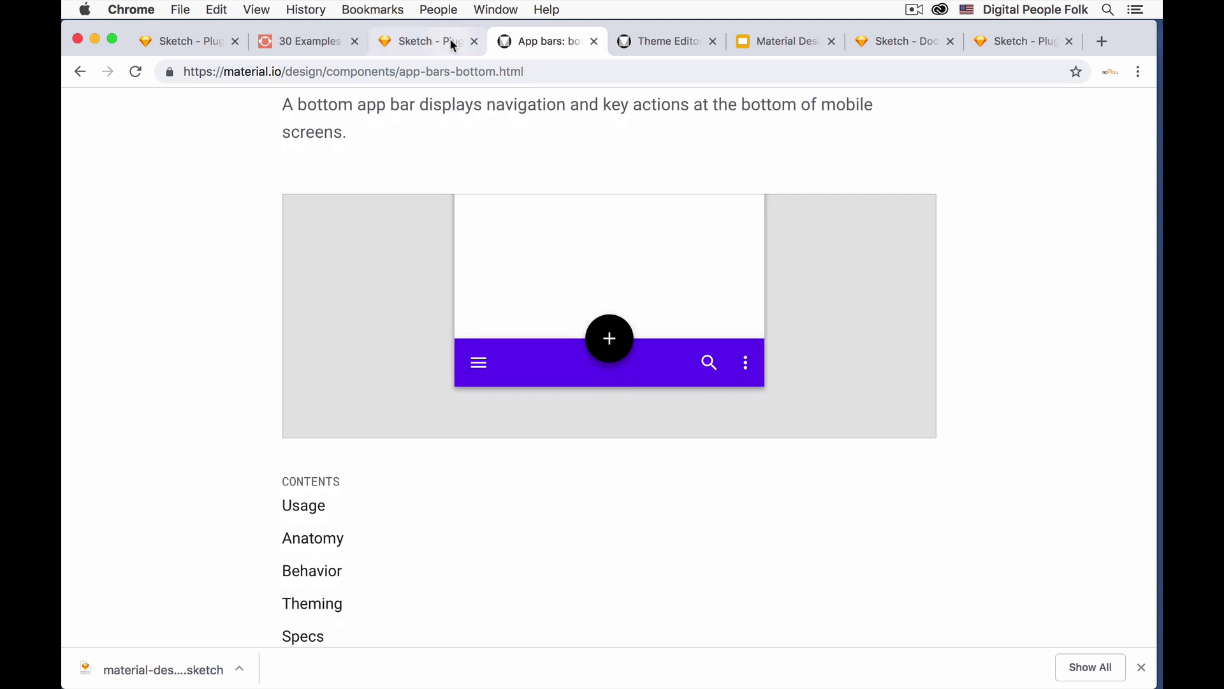
pyautogui.scroll(5, 396, 213)
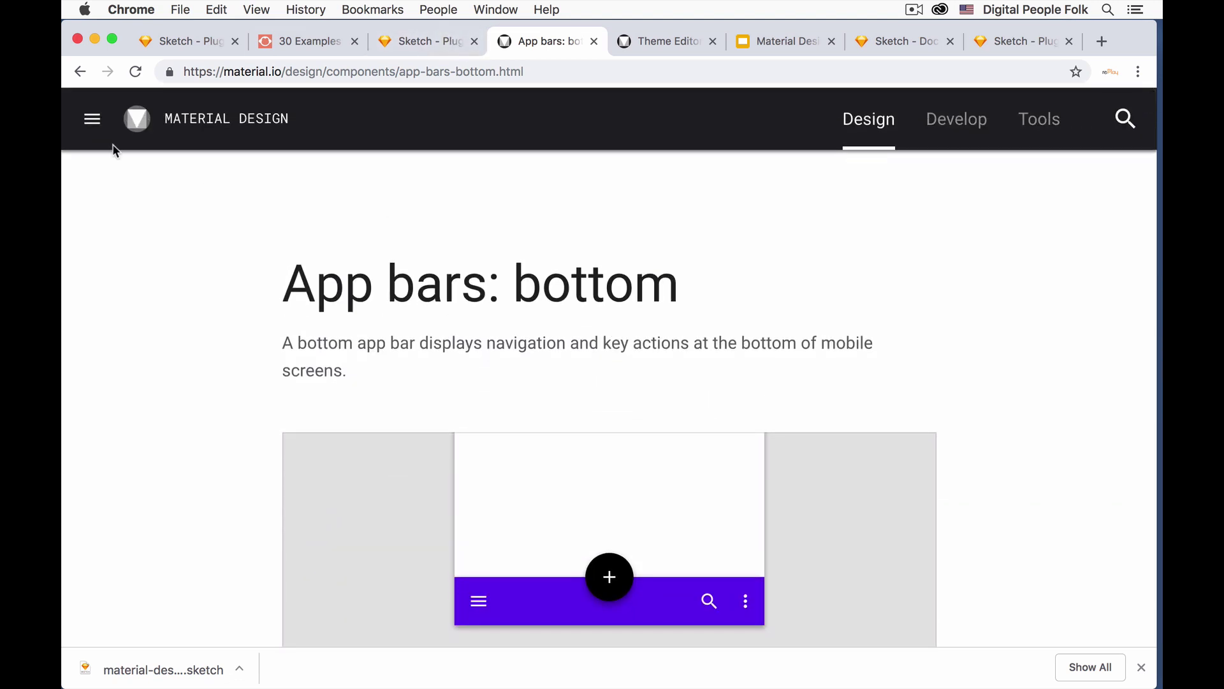
# Go to the Data tables guidelines from the navigation menu.
pyautogui.click(91, 123)
pyautogui.scroll(-8, 179, 300)
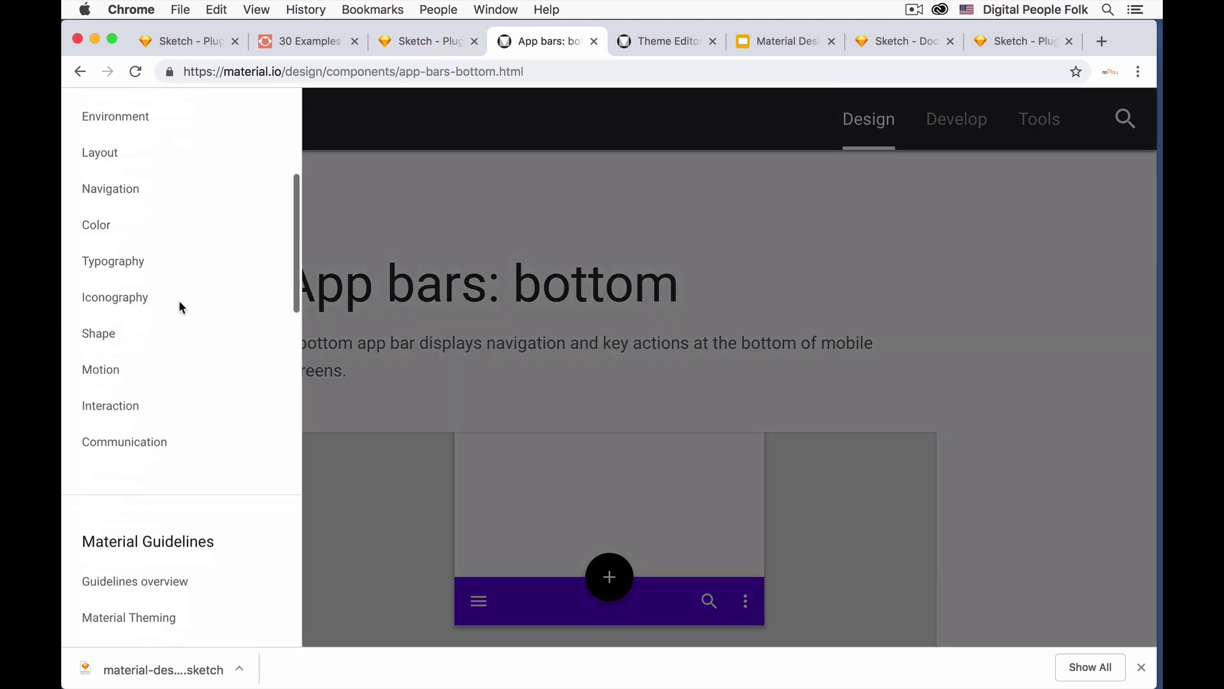
pyautogui.scroll(-10, 182, 424)
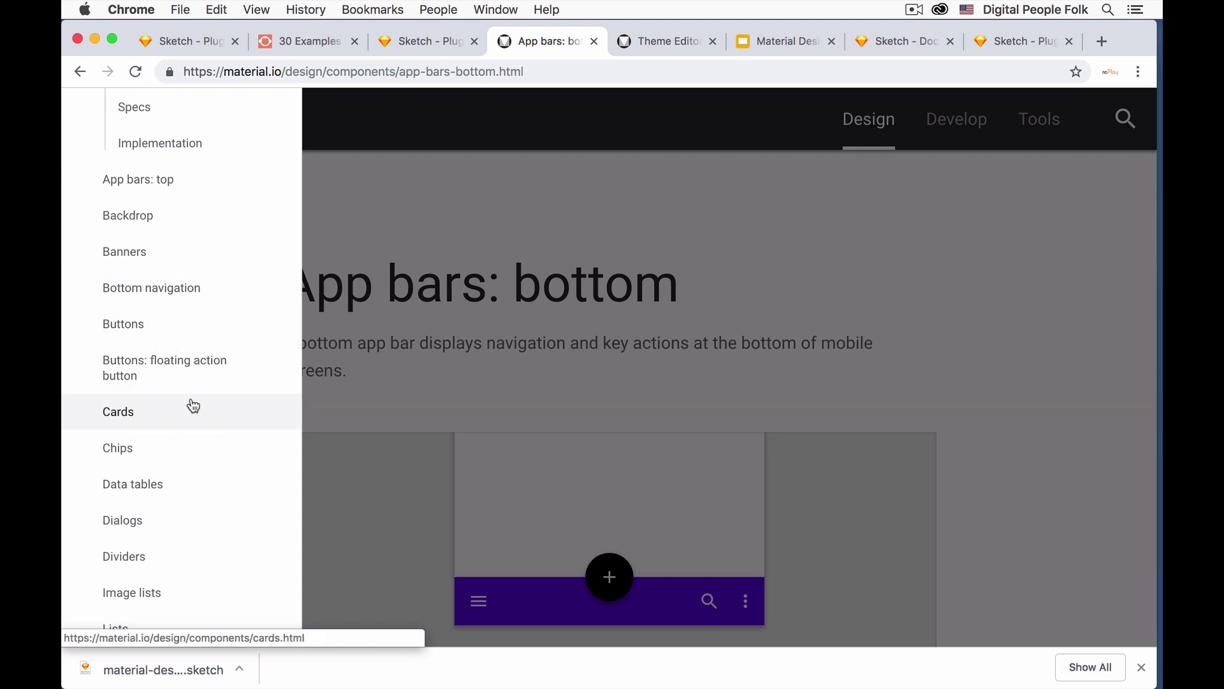
pyautogui.scroll(-3, 191, 404)
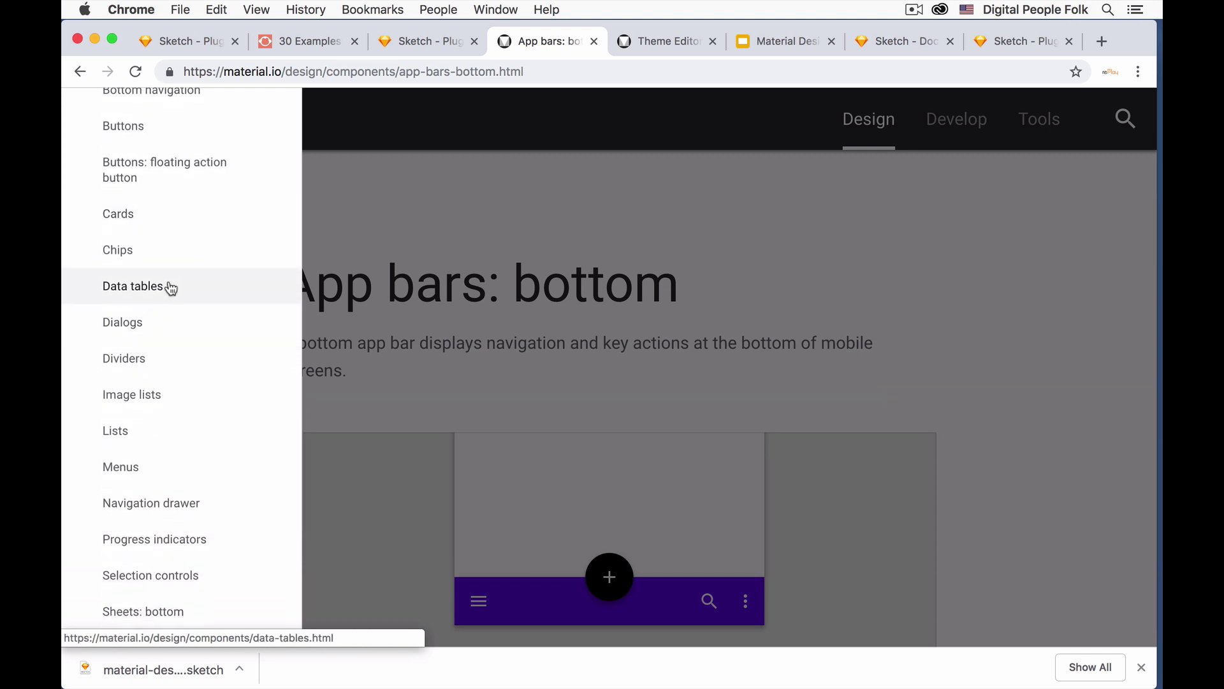
pyautogui.click(170, 287)
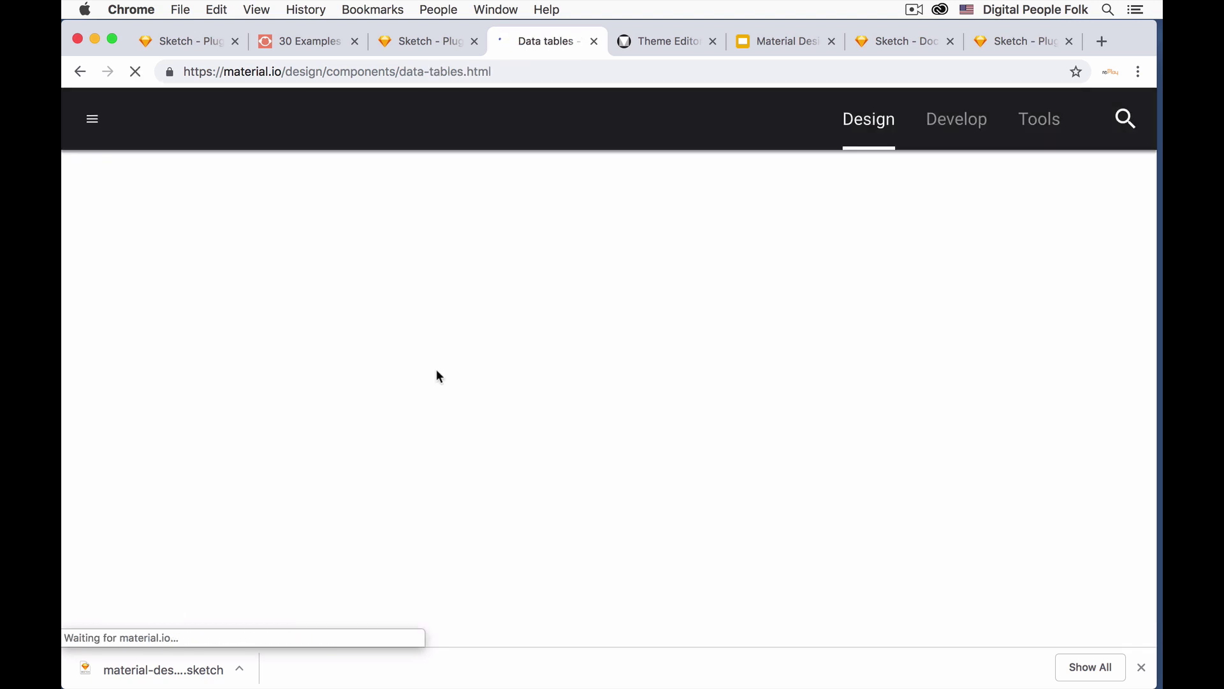
# Read the Data tables Usage, Anatomy, Behavior and Theming sections, returning to Small edit dialog.
pyautogui.scroll(-10, 457, 389)
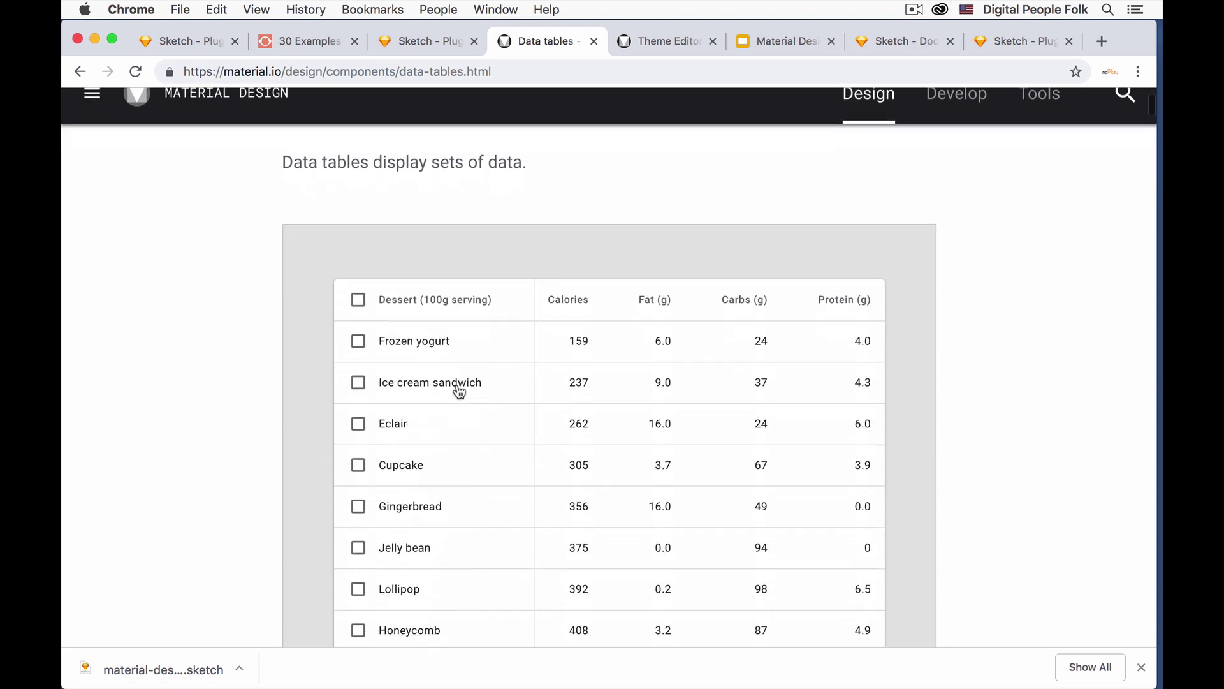
pyautogui.scroll(-15, 458, 389)
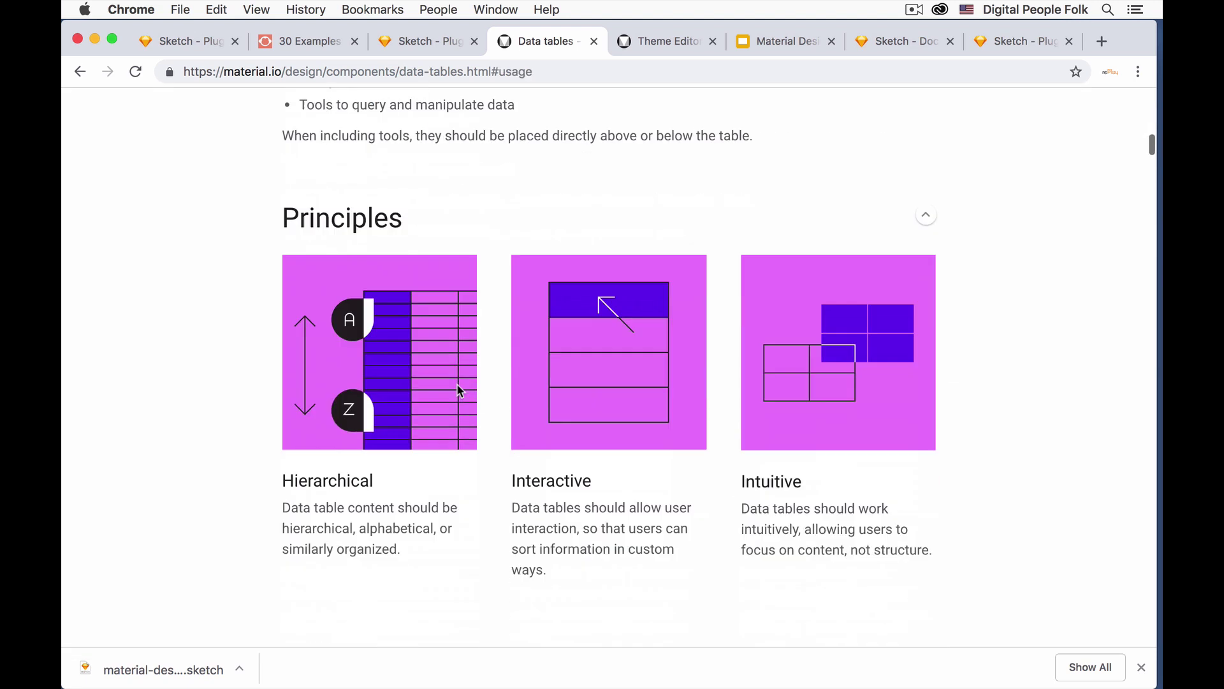
pyautogui.scroll(-10, 565, 443)
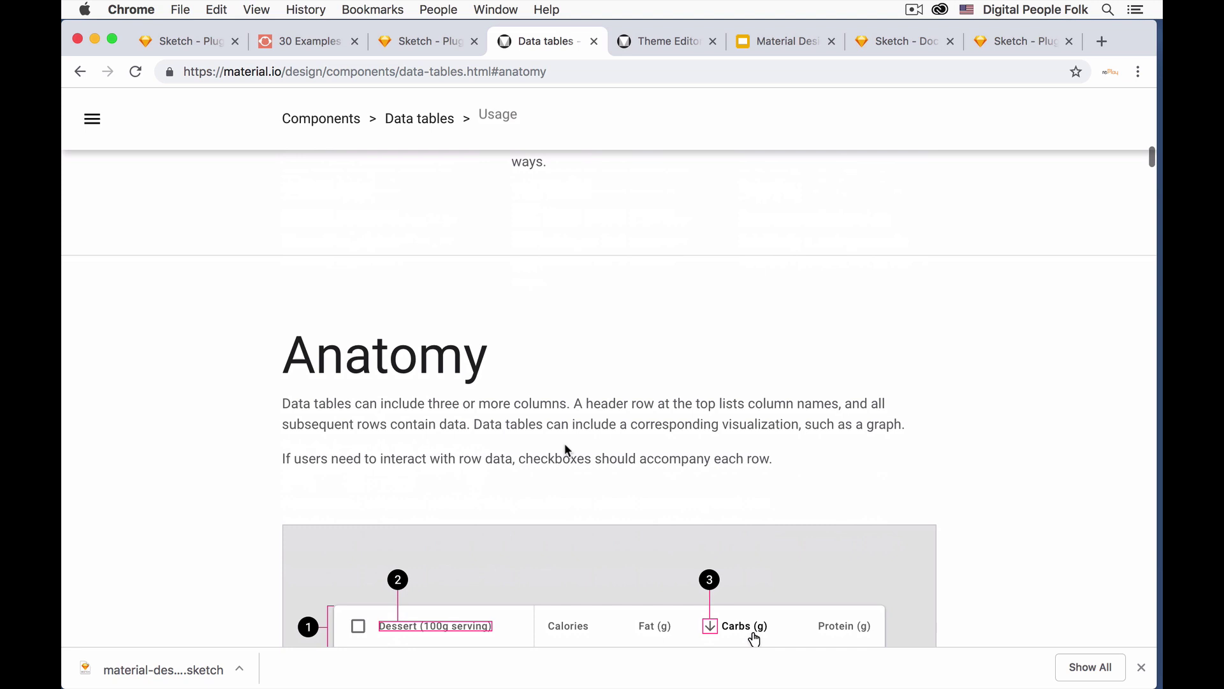
pyautogui.scroll(-1, 603, 470)
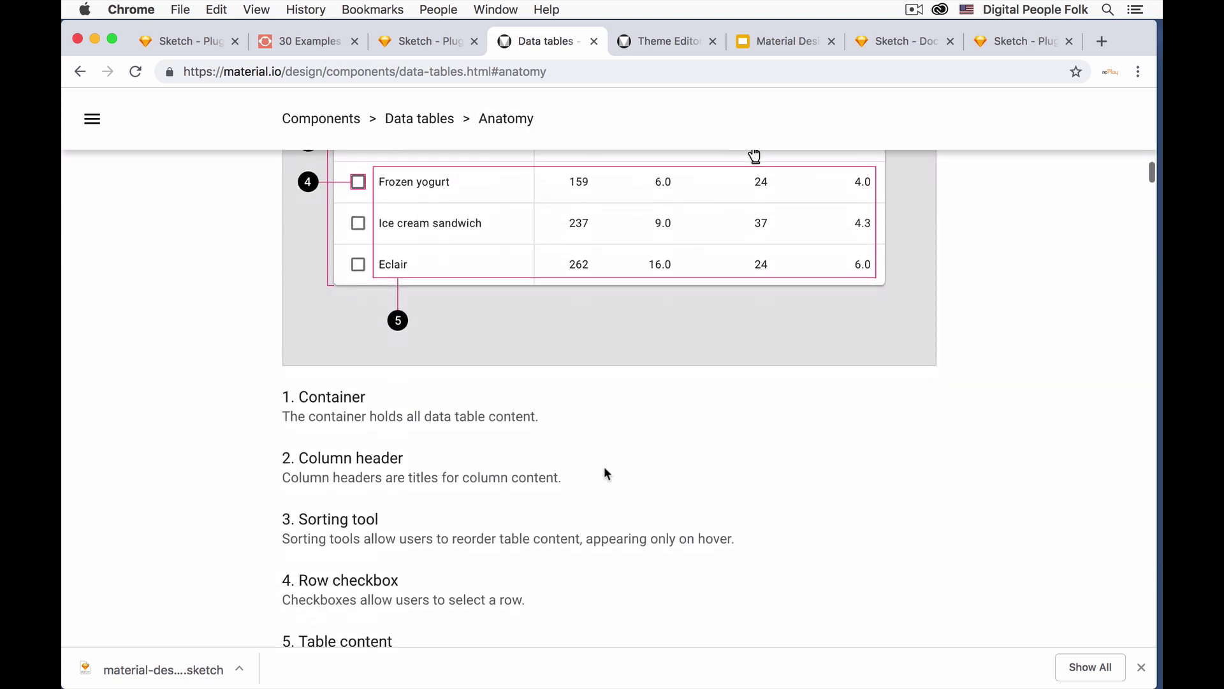
pyautogui.scroll(-8, 605, 471)
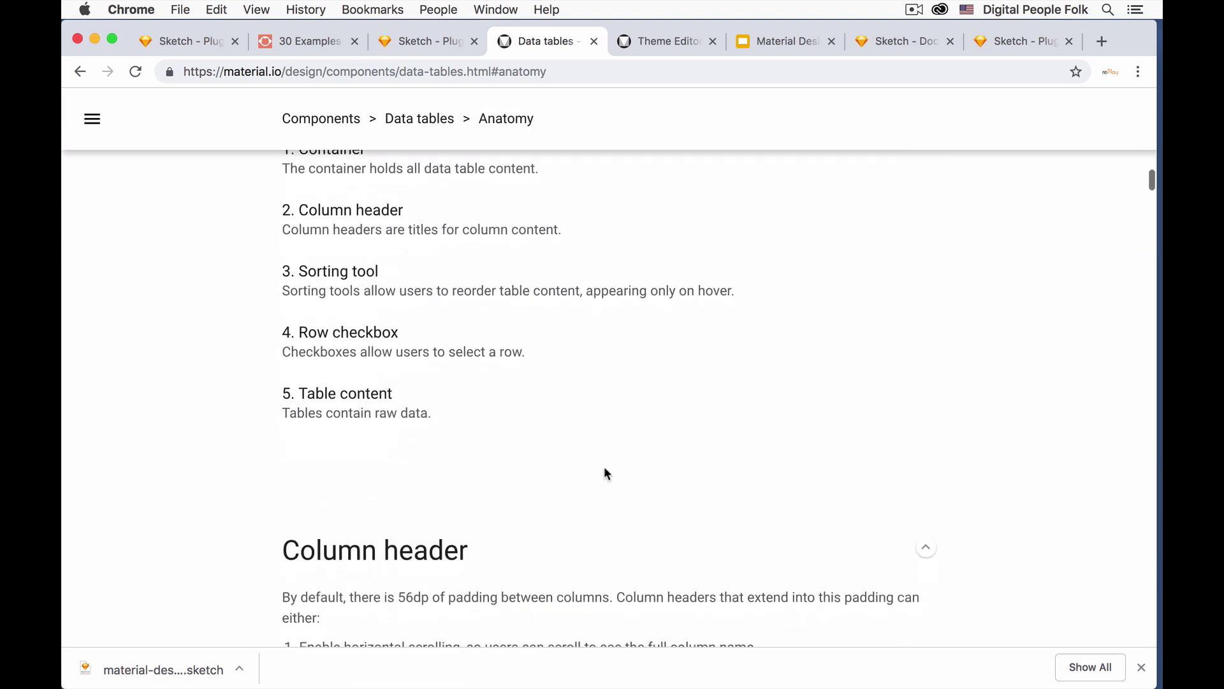
pyautogui.scroll(-15, 605, 473)
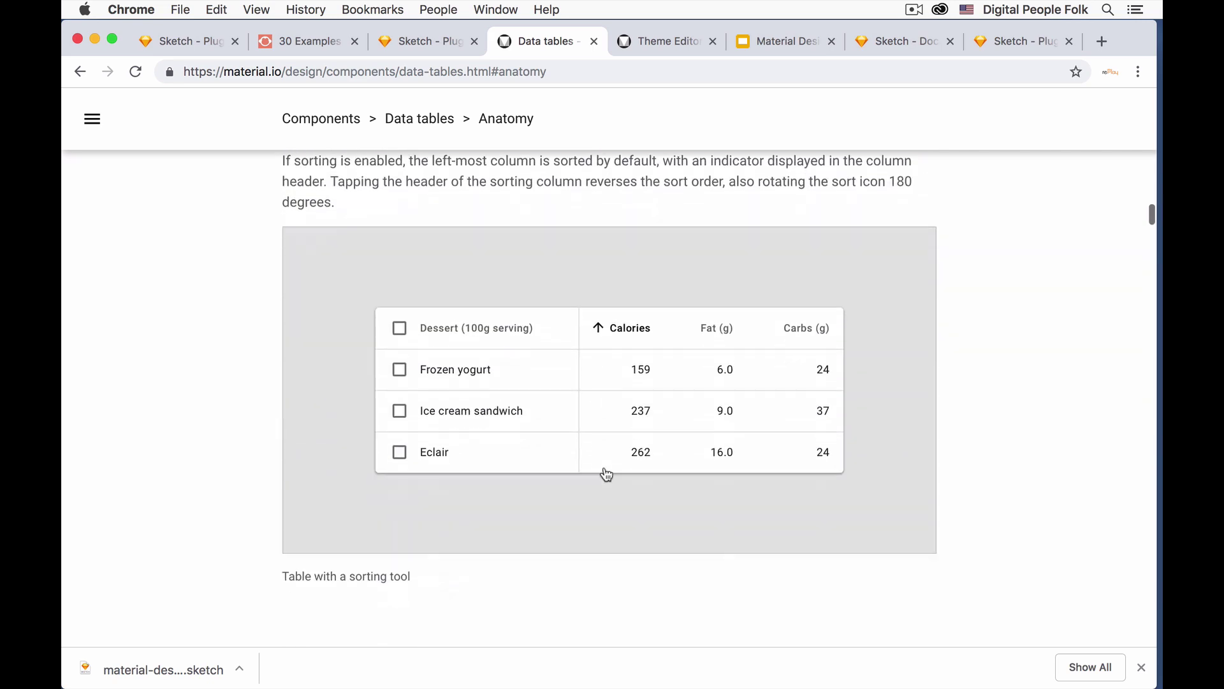
pyautogui.scroll(-15, 606, 473)
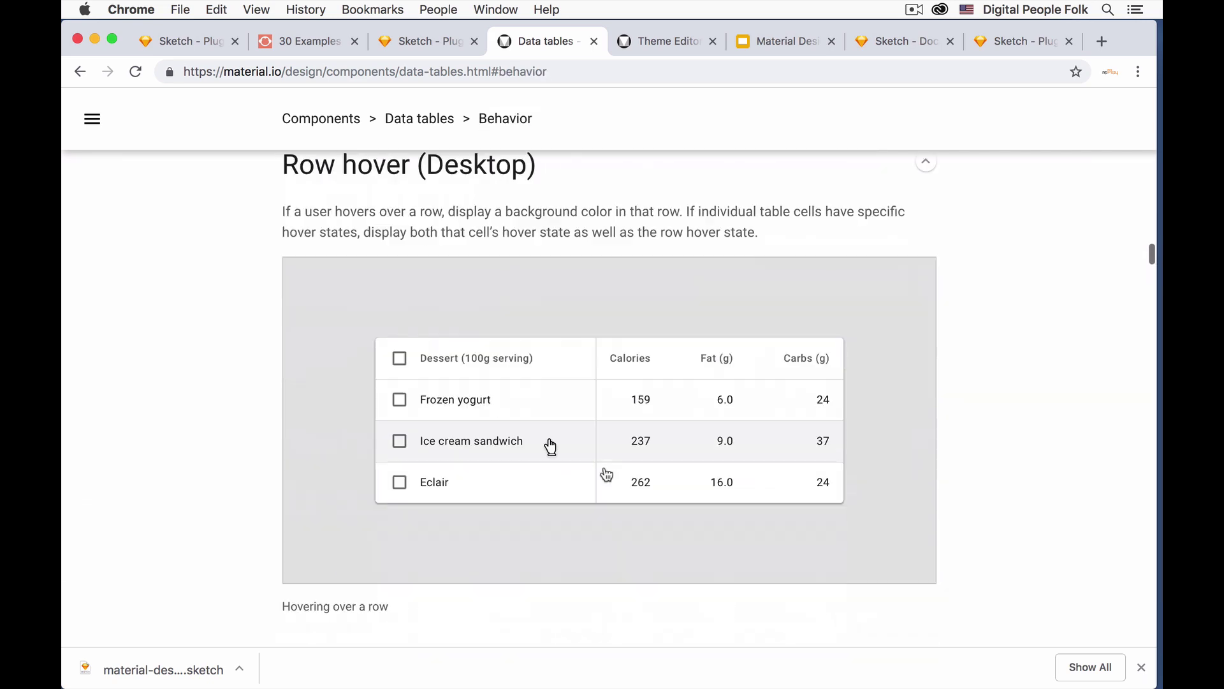
pyautogui.scroll(-15, 605, 473)
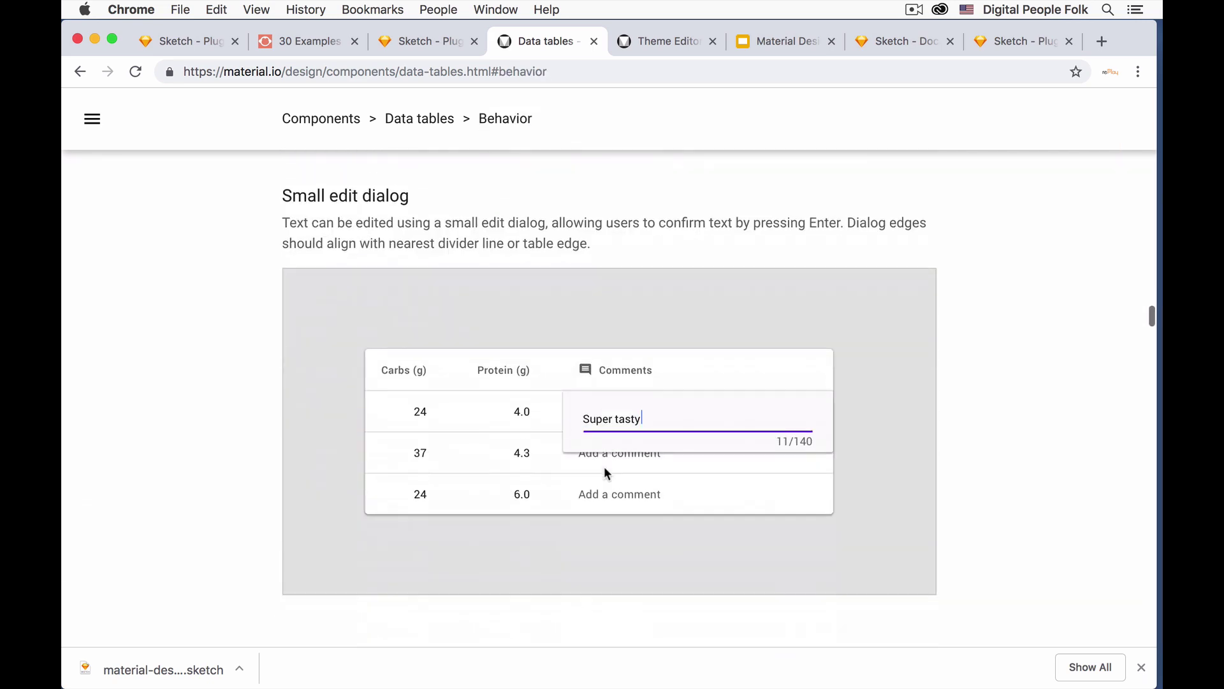
pyautogui.scroll(-15, 606, 474)
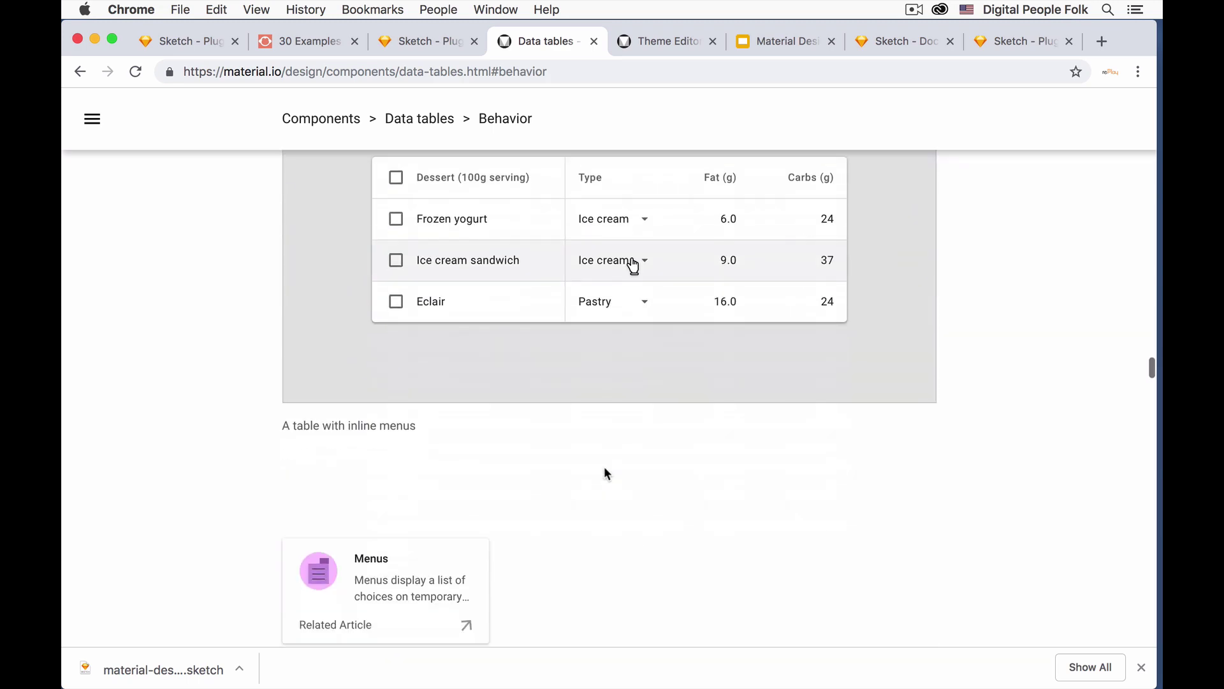
pyautogui.scroll(-15, 606, 474)
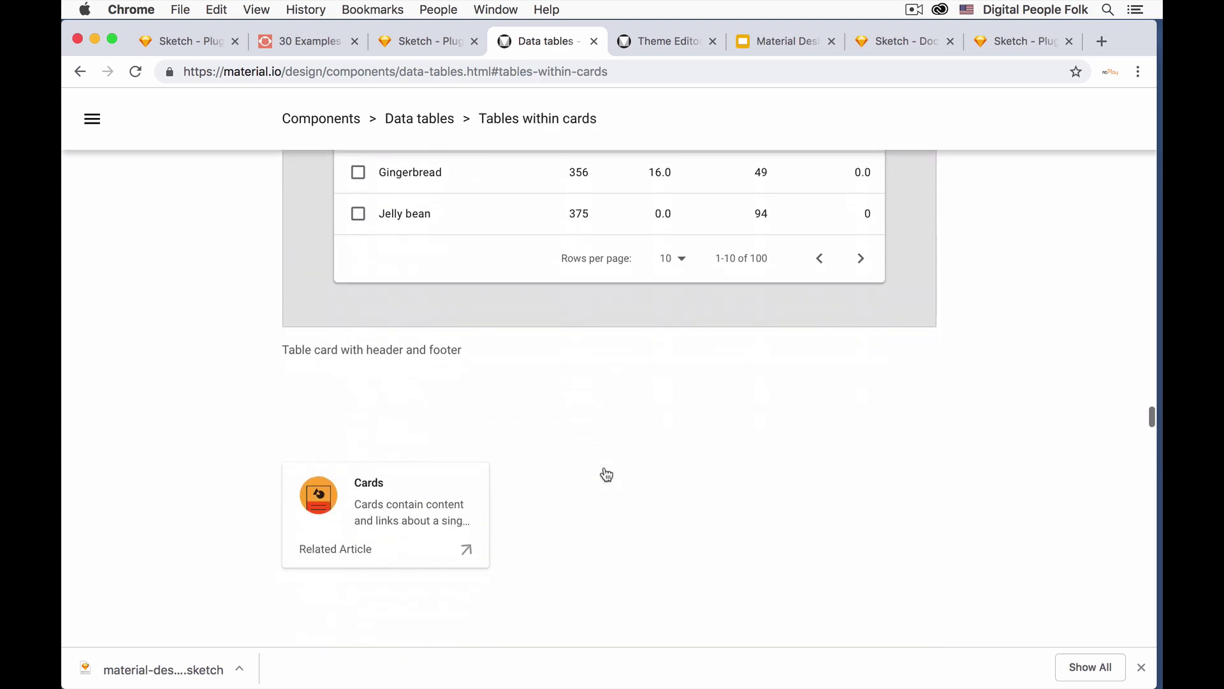
pyautogui.scroll(-4, 606, 472)
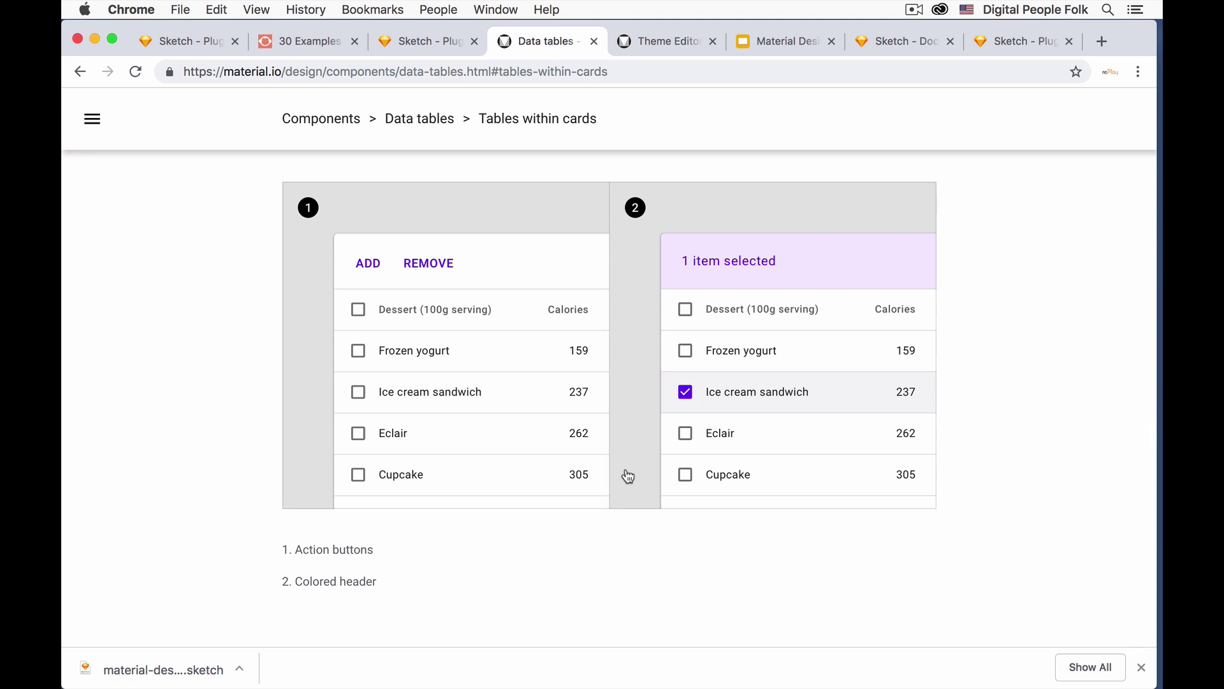
pyautogui.scroll(-11, 627, 478)
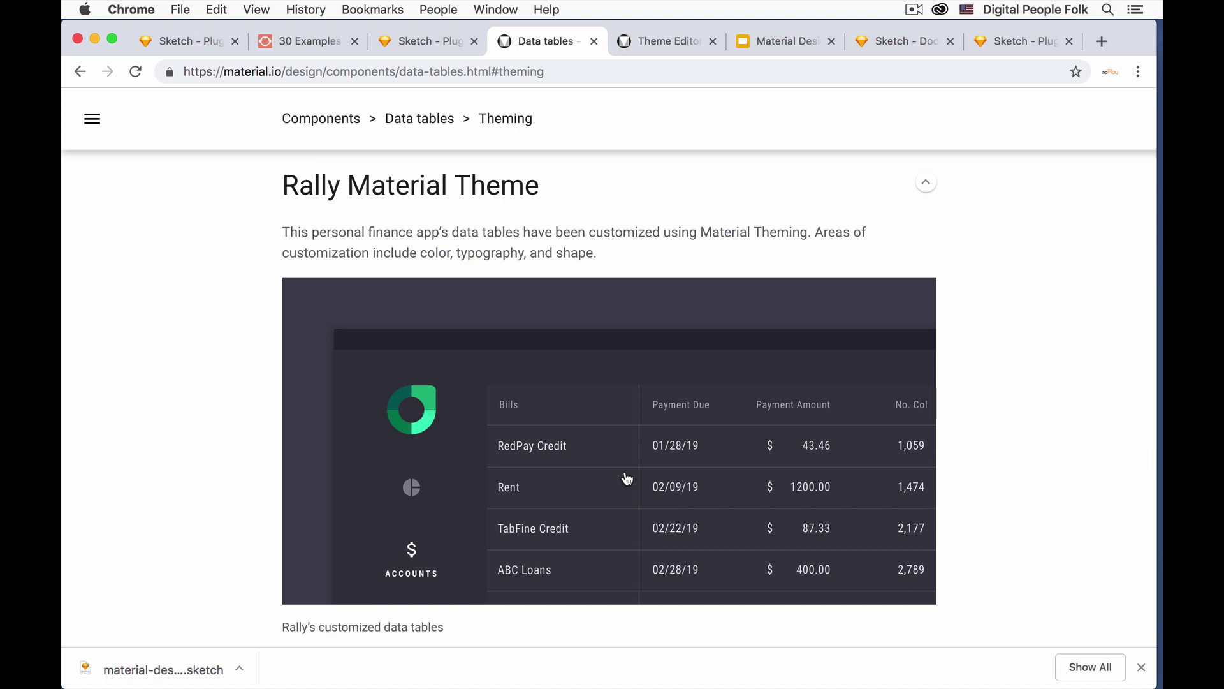
pyautogui.scroll(-15, 627, 478)
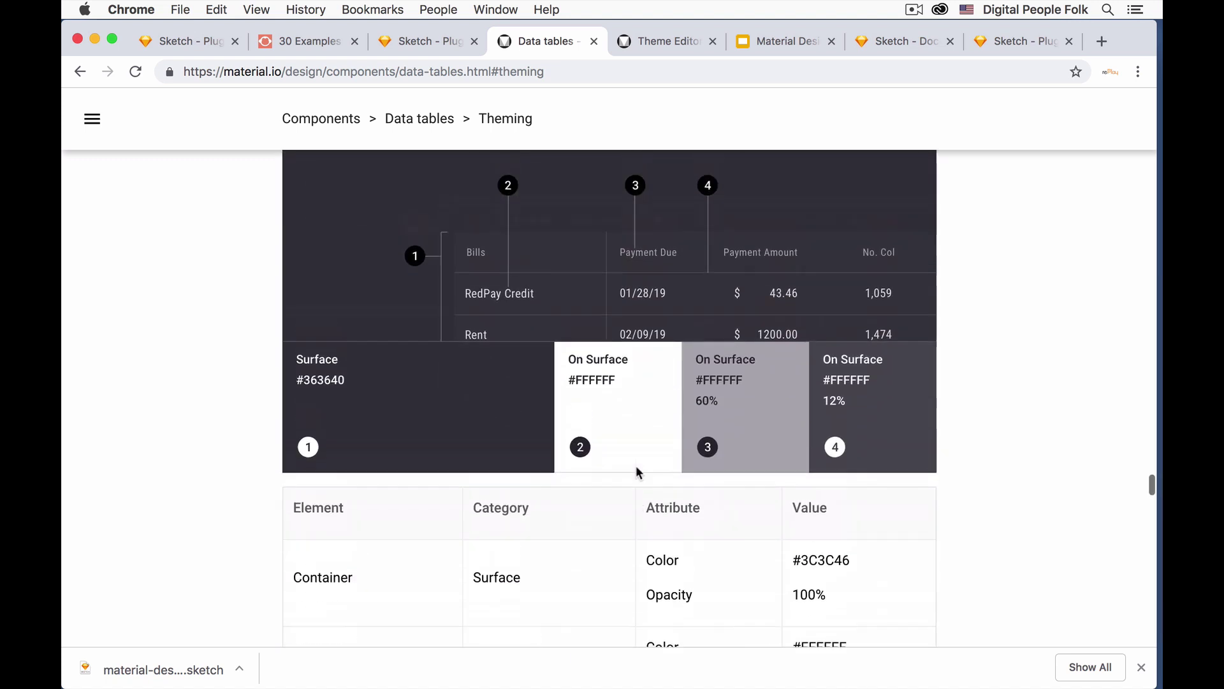
pyautogui.scroll(15, 636, 472)
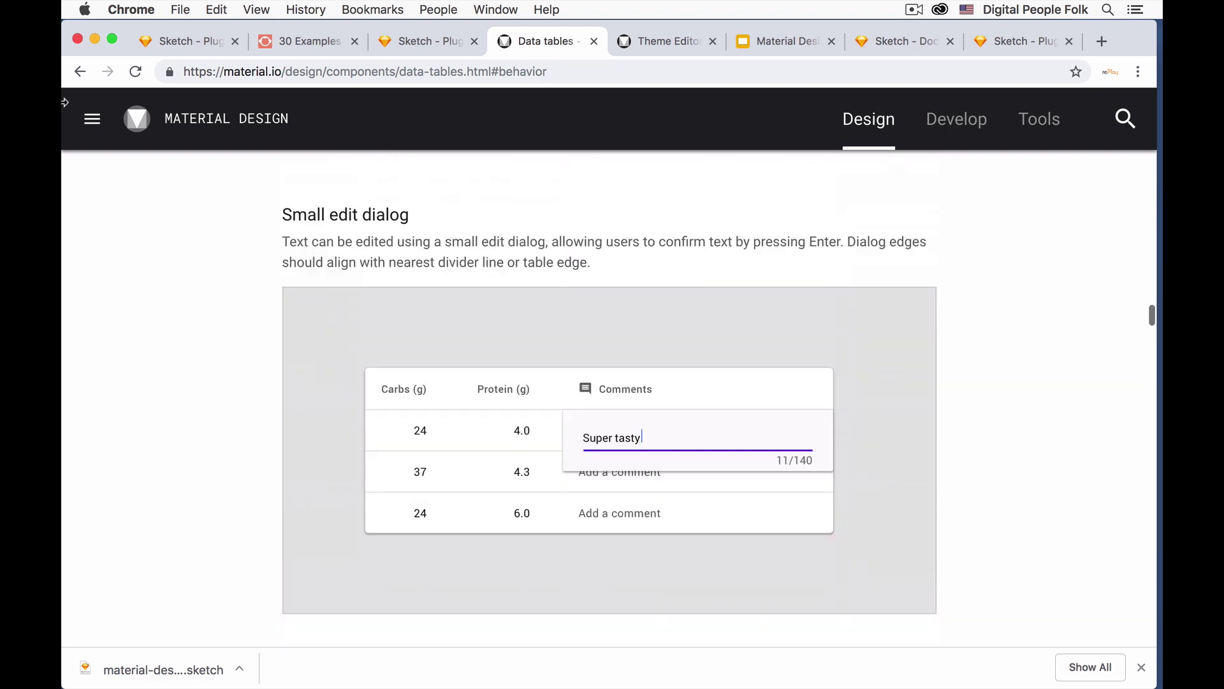
# Open Progress indicators and Sheets: bottom guidelines from Components in background tabs.
pyautogui.click(92, 119)
pyautogui.scroll(-1, 130, 410)
pyautogui.scroll(-15, 131, 410)
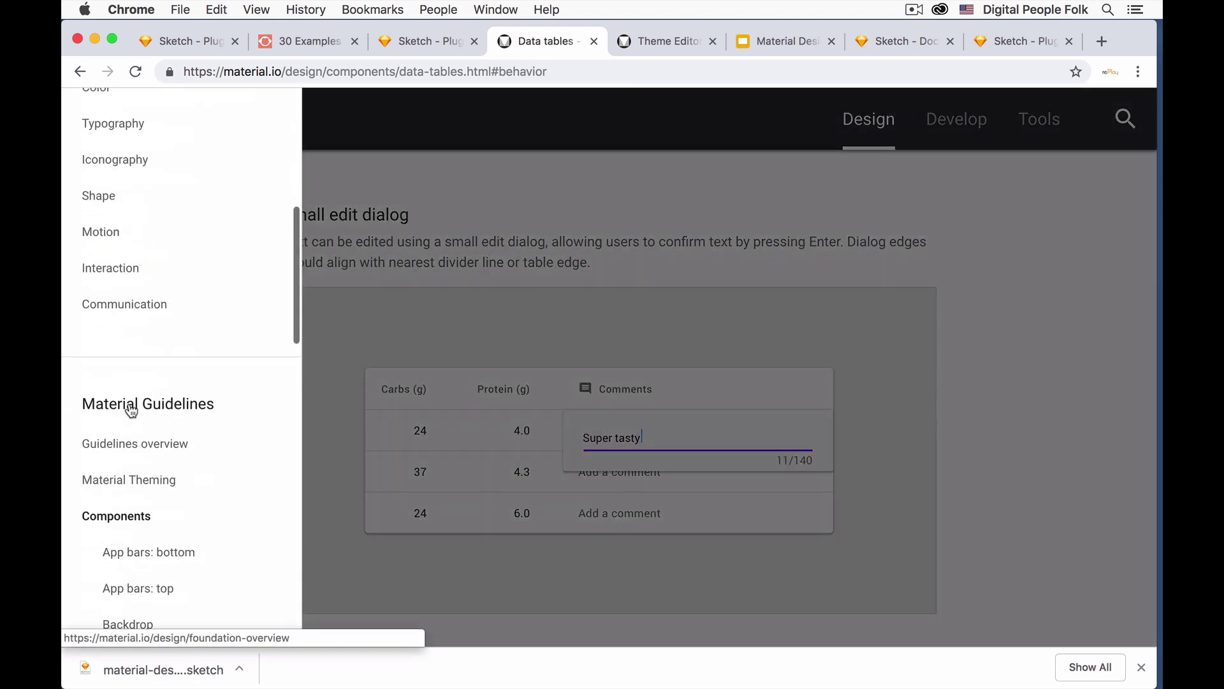
pyautogui.scroll(10, 131, 410)
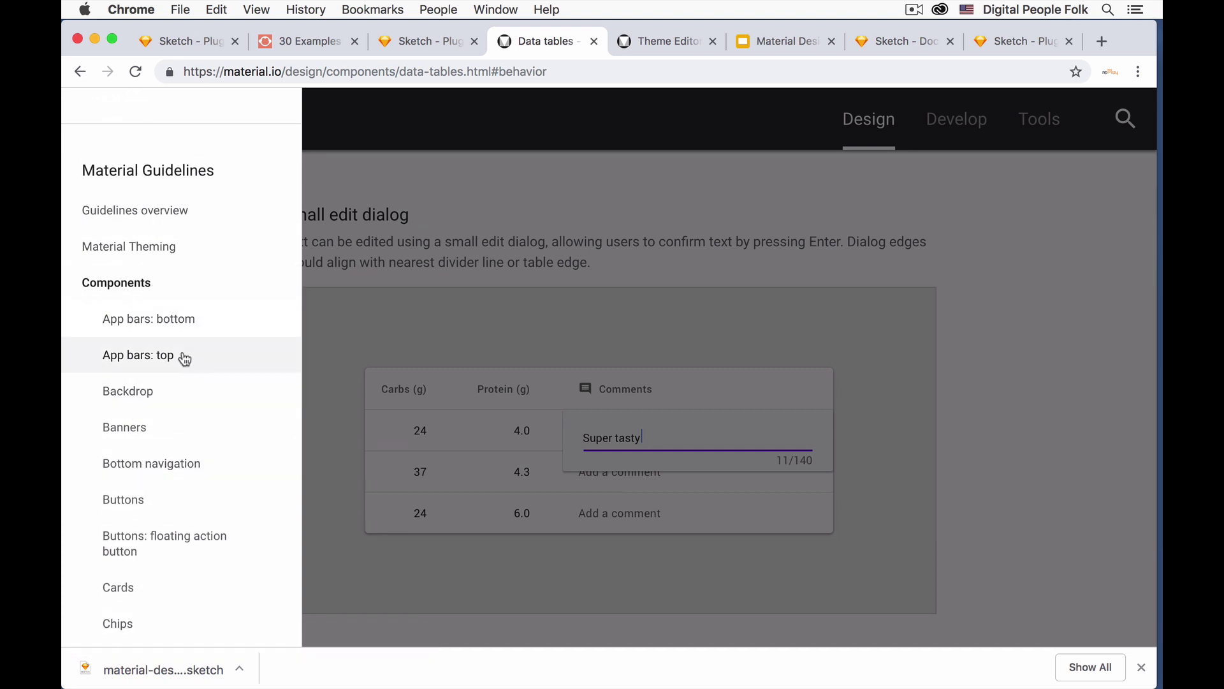
pyautogui.scroll(-10, 181, 356)
pyautogui.scroll(-4, 184, 359)
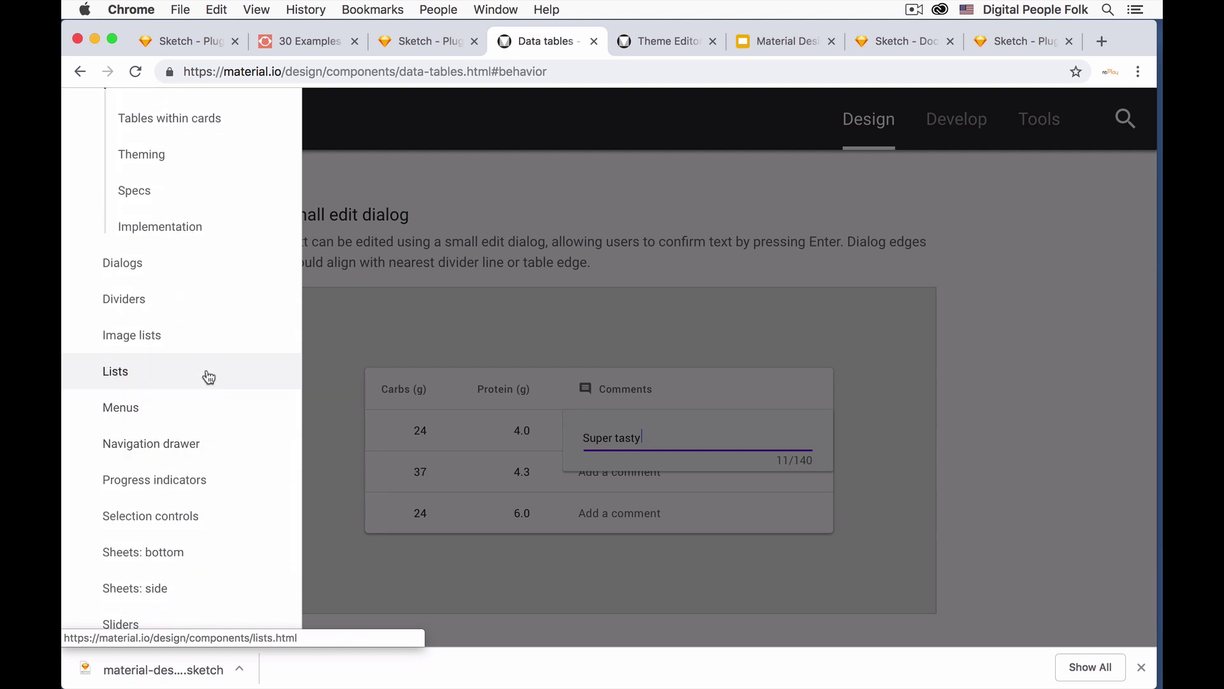
pyautogui.scroll(-2, 210, 376)
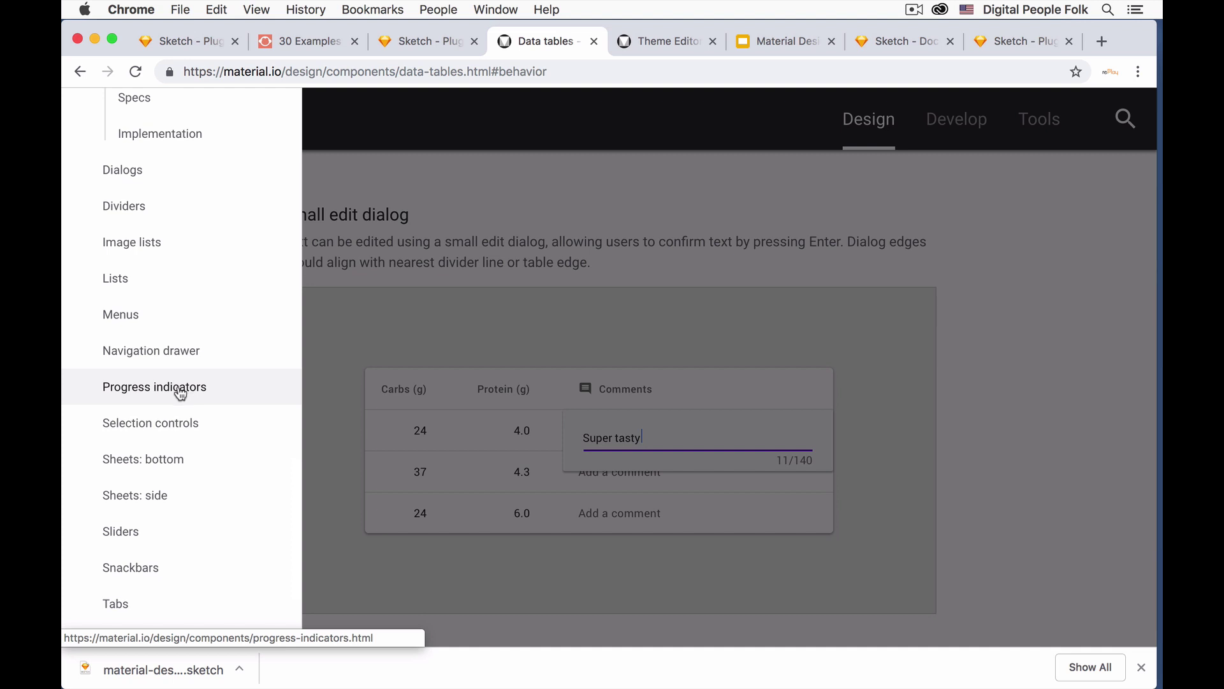
pyautogui.keyDown('super'); pyautogui.click(180, 394); pyautogui.keyUp('super')
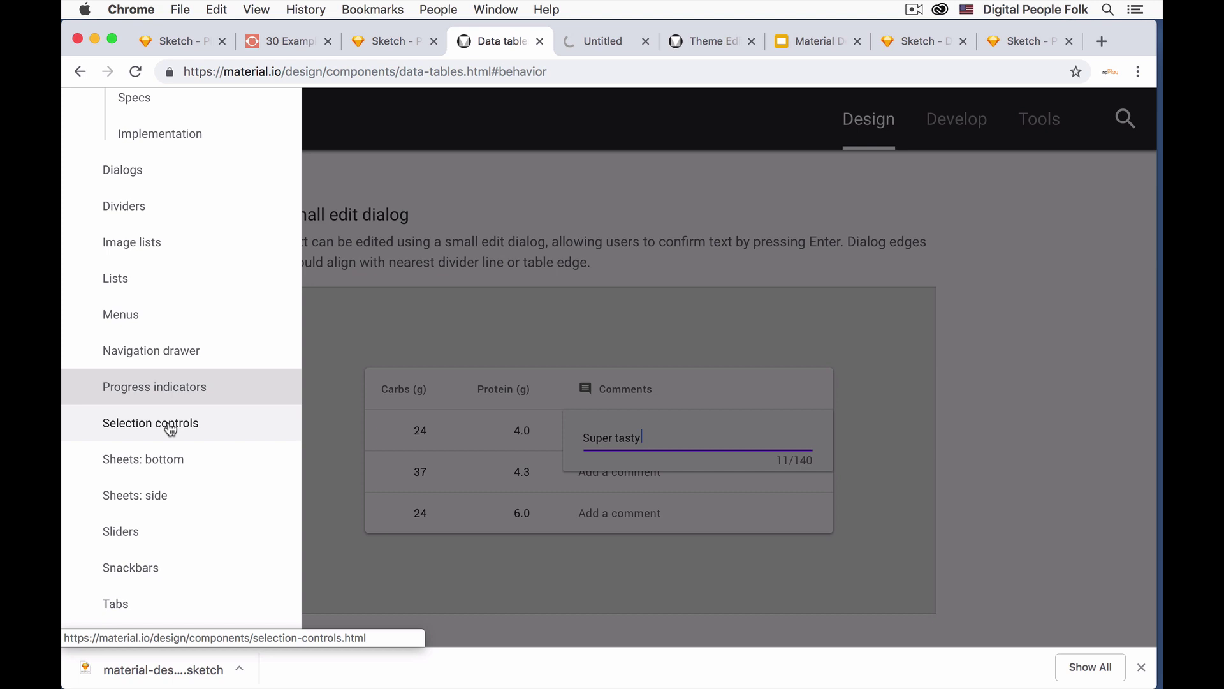
pyautogui.keyDown('super'); pyautogui.click(166, 464); pyautogui.keyUp('super')
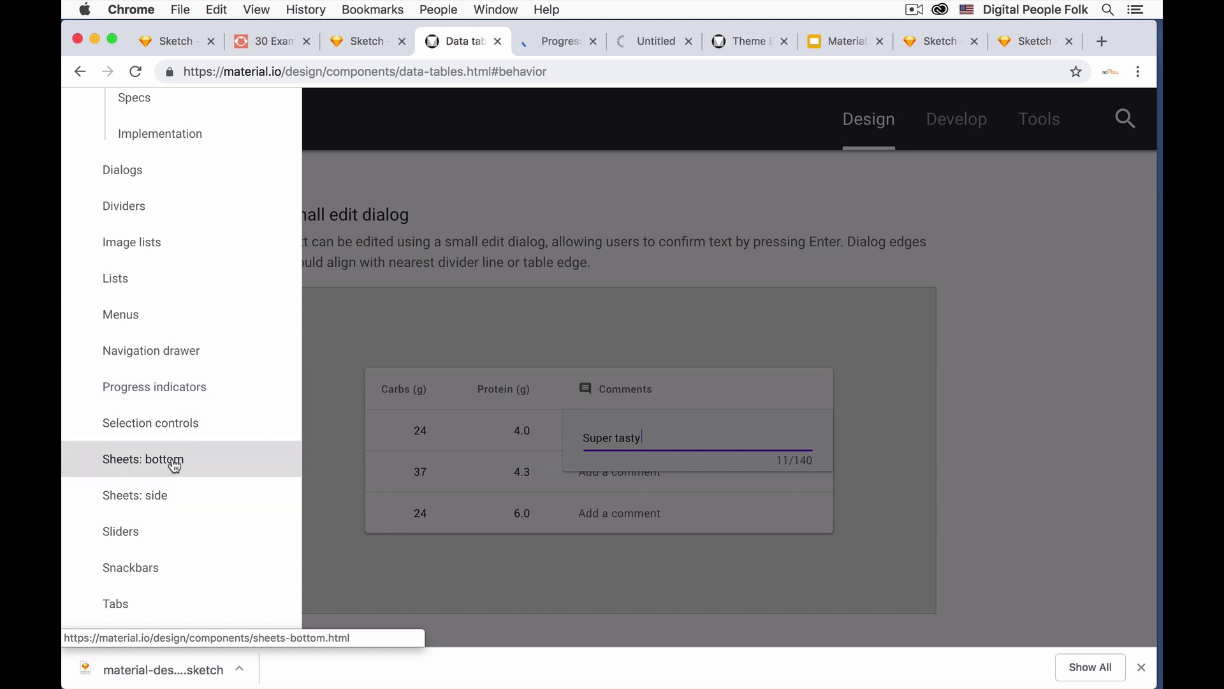
# Skim the Progress indicators guidelines tab, then switch to the Sheets: bottom tab.
pyautogui.click(556, 40)
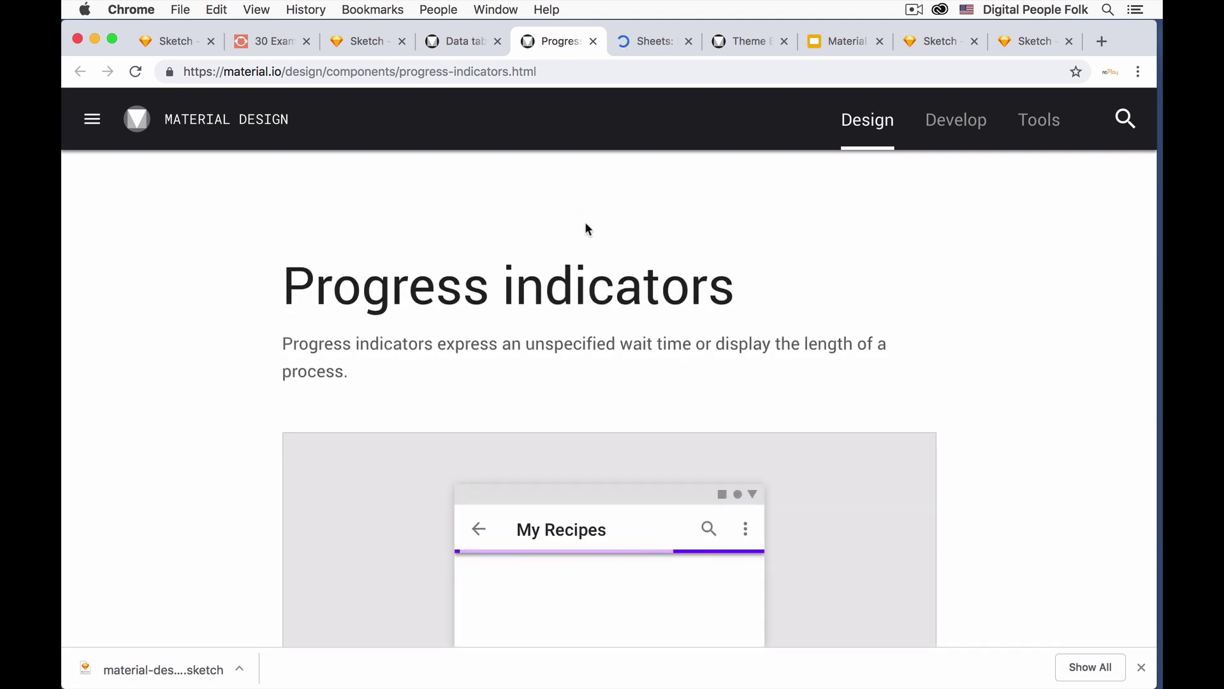
pyautogui.scroll(-2, 584, 220)
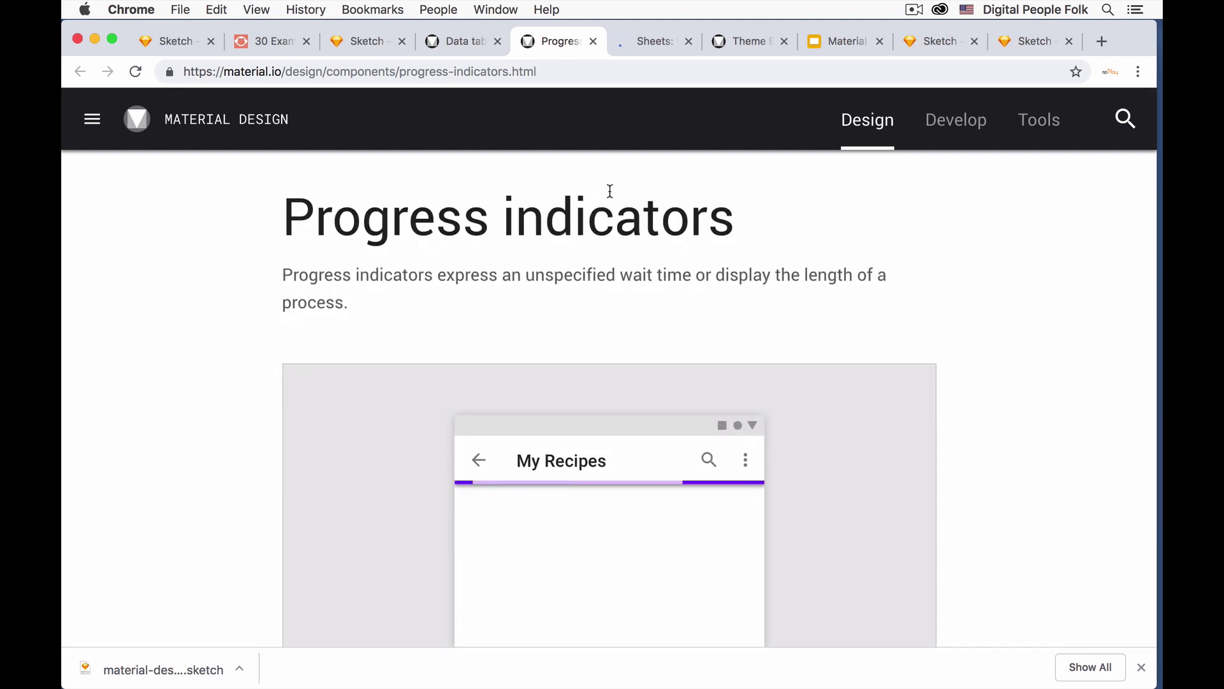
pyautogui.scroll(-2, 575, 297)
pyautogui.scroll(3, 575, 297)
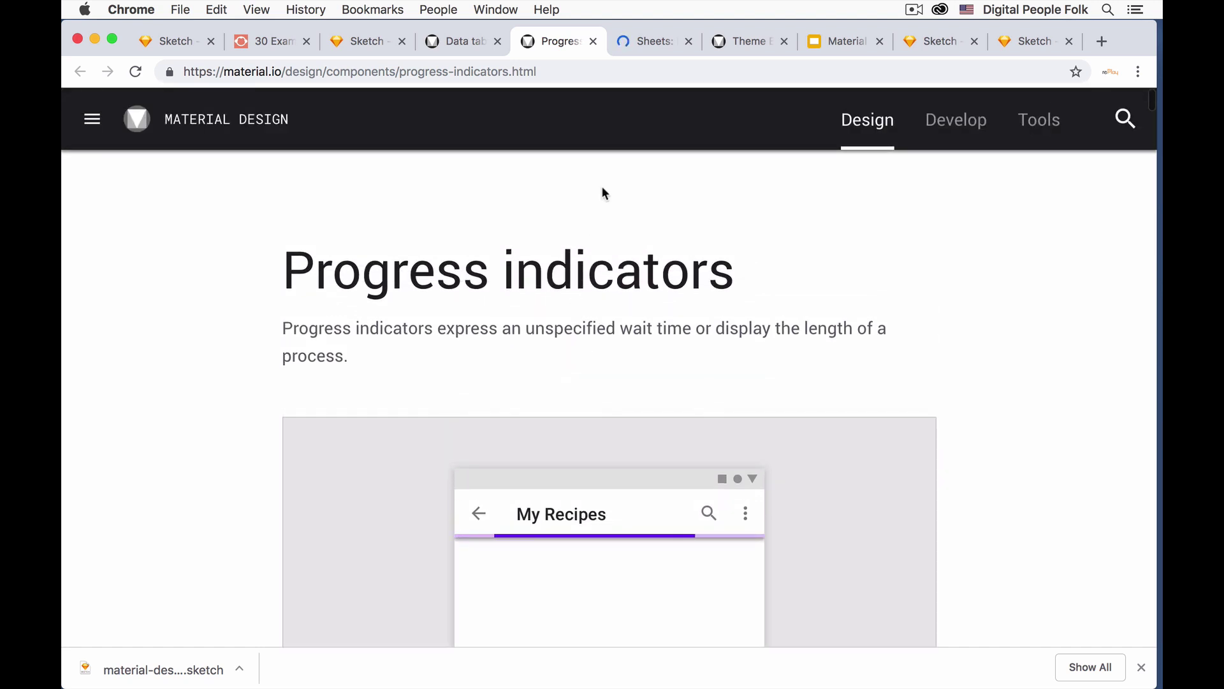
pyautogui.click(647, 40)
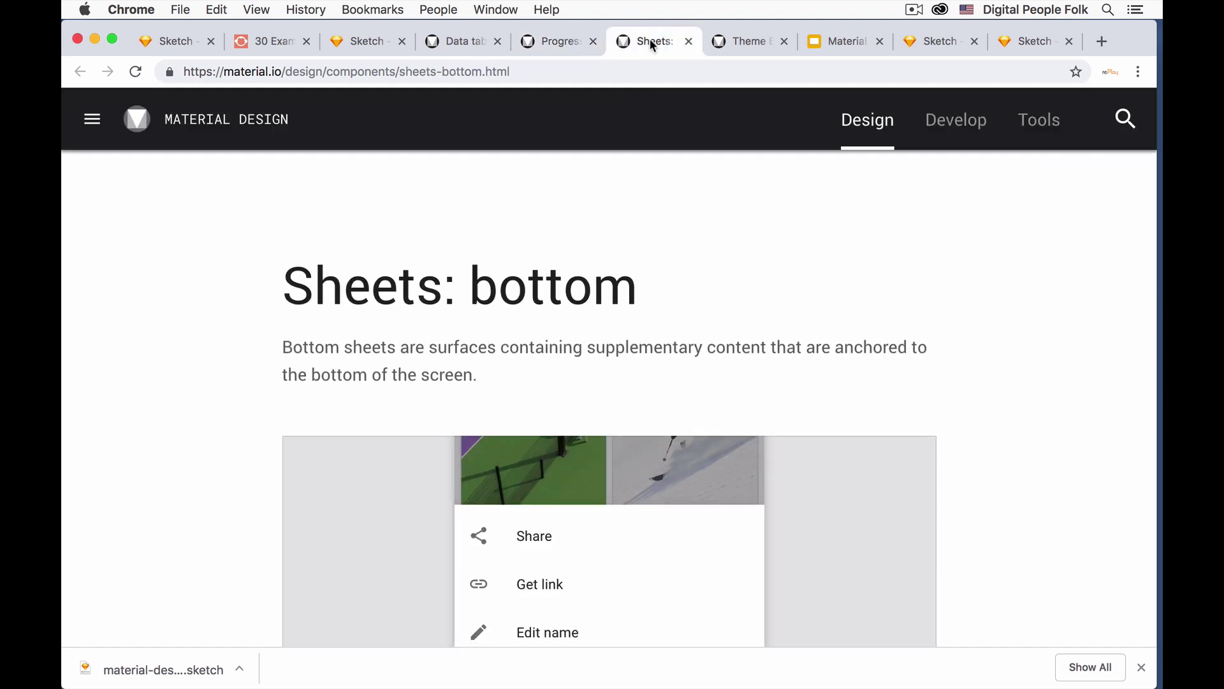